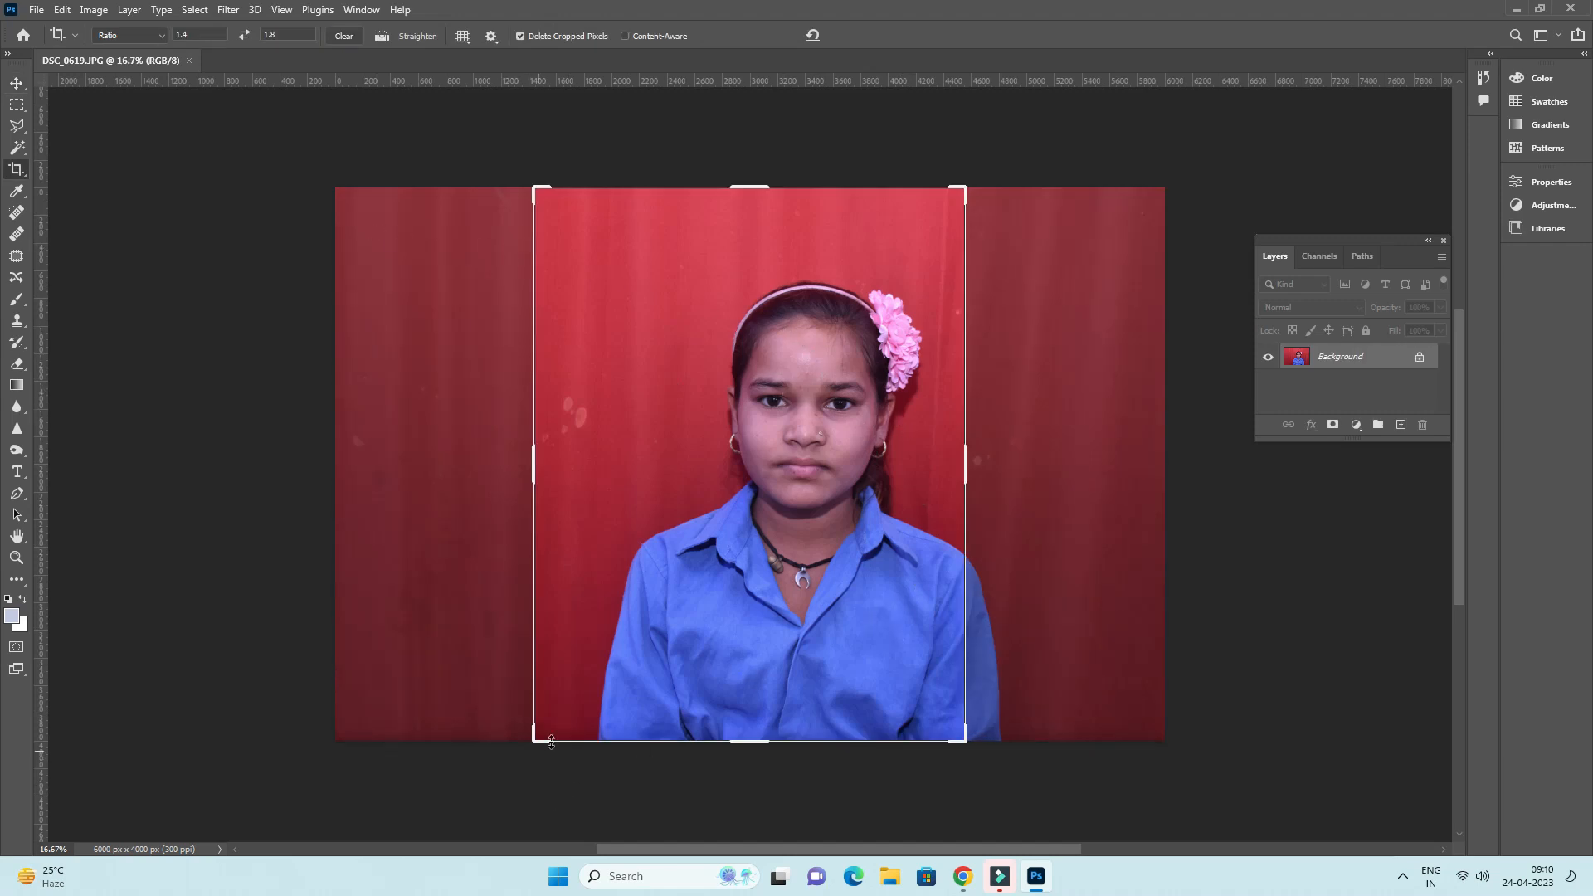
# - Crop the portrait to a 1.4 by 1.8 ratio around the girl's head and shoulders
pyautogui.moveTo(539, 738); pyautogui.dragTo(667, 628)
pyautogui.moveTo(724, 585); pyautogui.dragTo(733, 509)
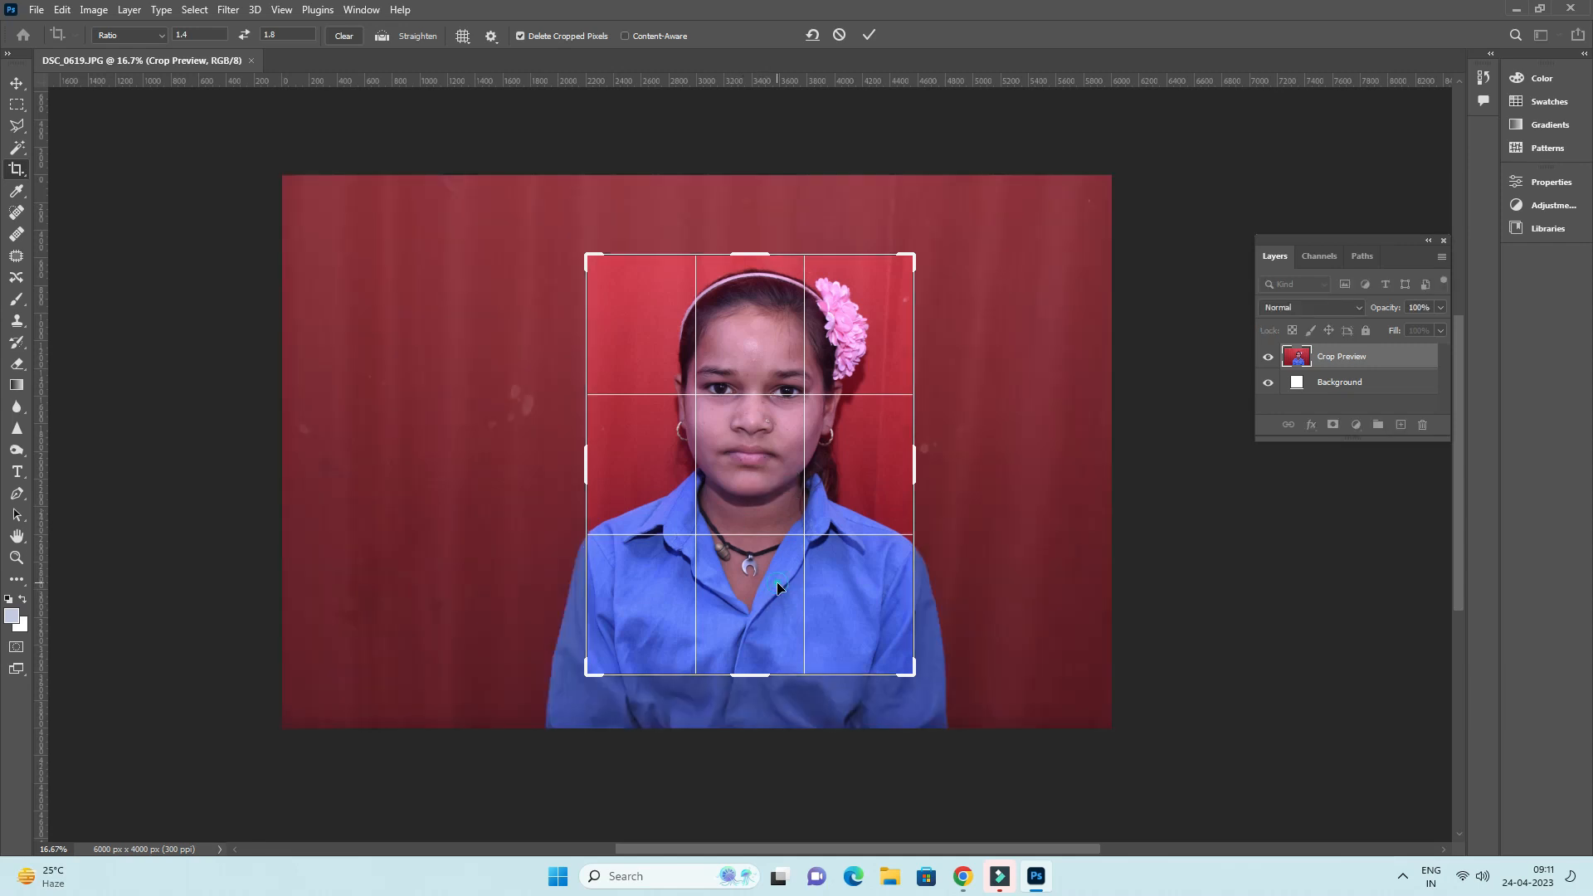
pyautogui.doubleClick(777, 581)
pyautogui.hotkey('ctrl', '+')
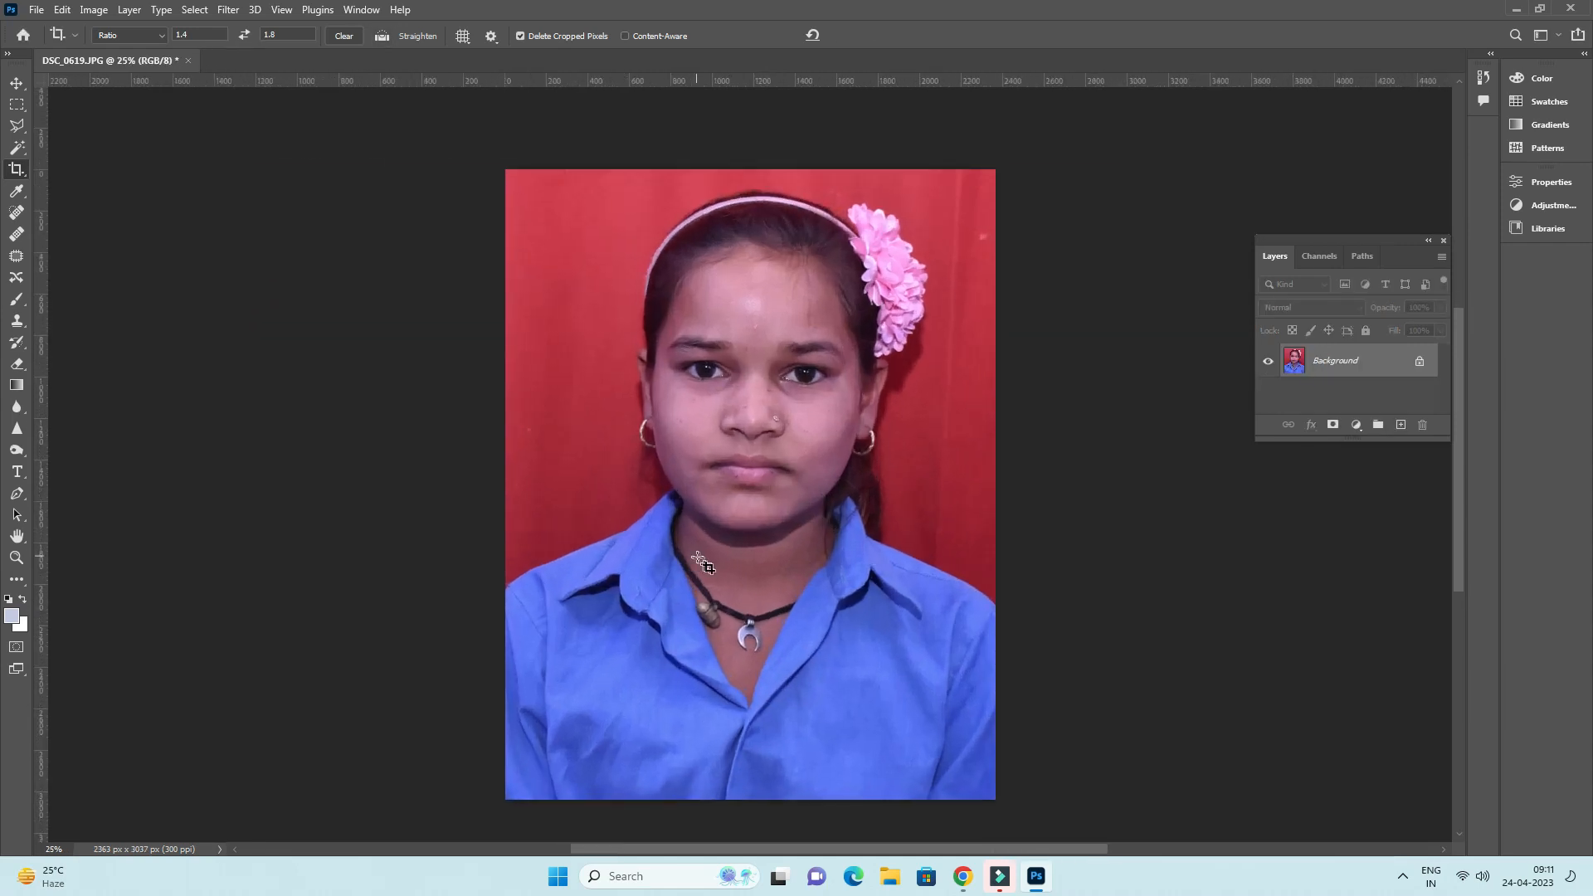
# - Brighten the photo with Levels, using input levels of 16, 1.28 and 241
pyautogui.hotkey('ctrl', 'l')
pyautogui.click(1385, 264)
pyautogui.click(1203, 351)
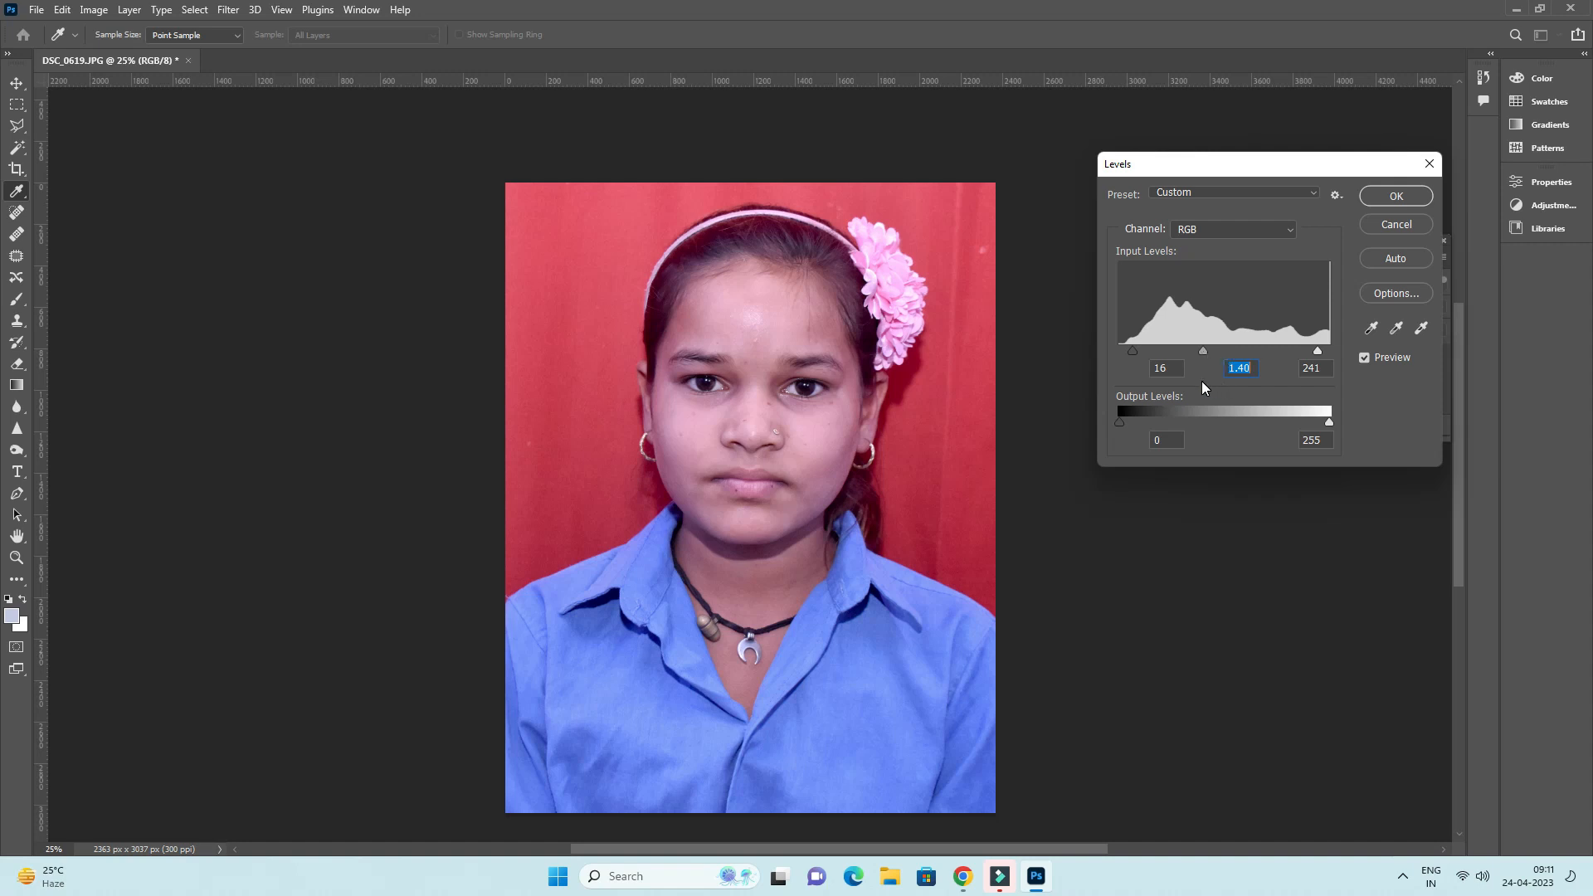
pyautogui.click(1209, 348)
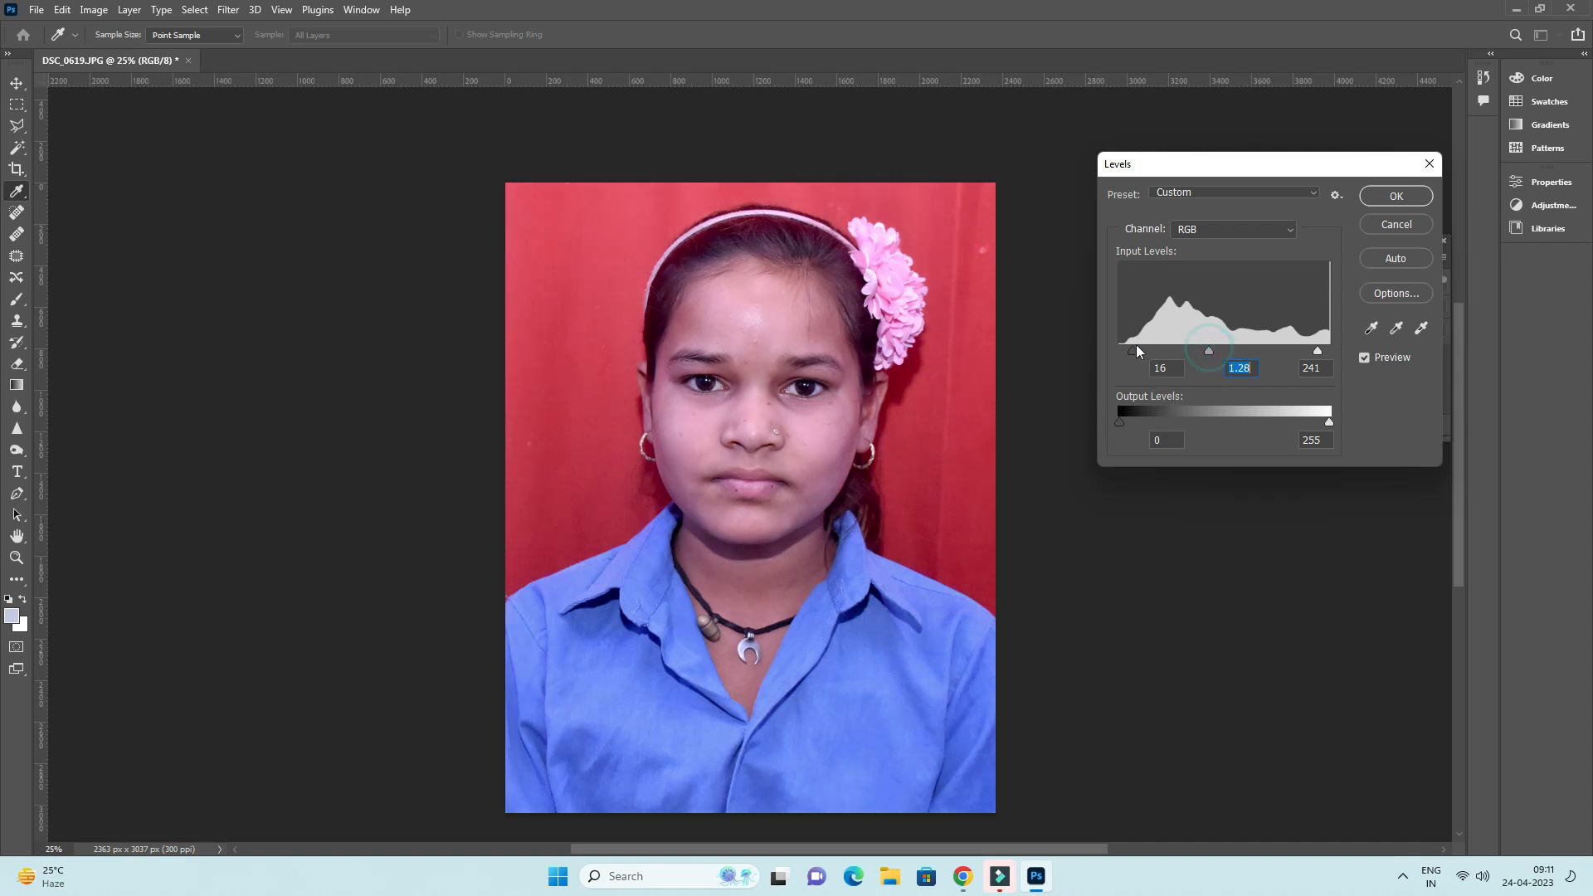
pyautogui.click(1384, 196)
# - Remove the dark spots on the nose and cheeks with the Spot Healing Brush
pyautogui.press('c')
pyautogui.hotkey('ctrl', '+')
pyautogui.hotkey('ctrl', '+')
pyautogui.hotkey('ctrl', '+')
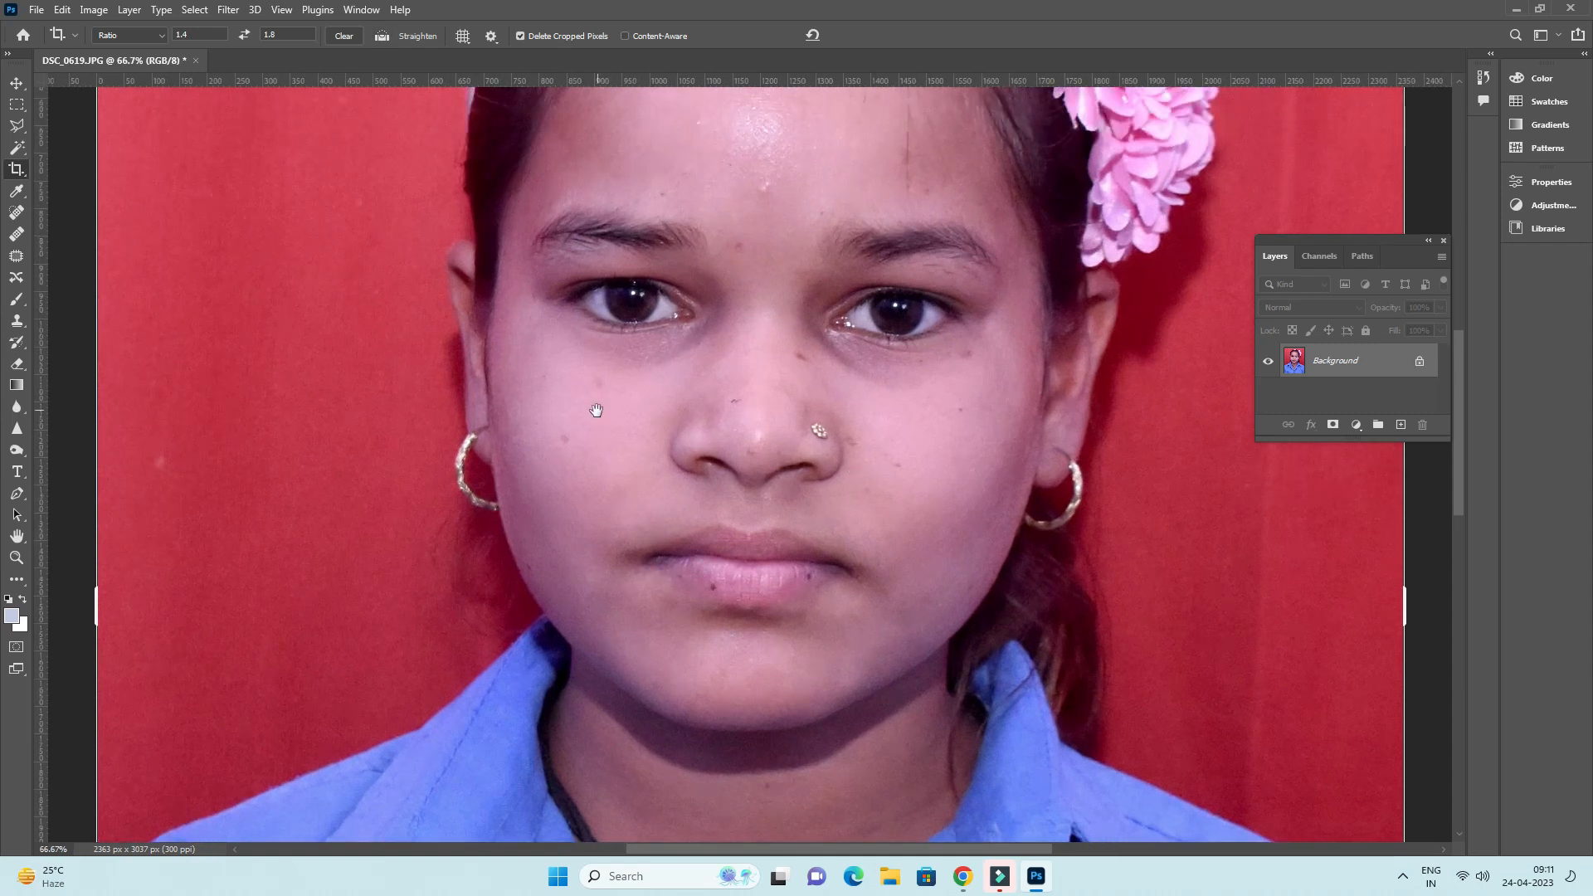
pyautogui.press('j')
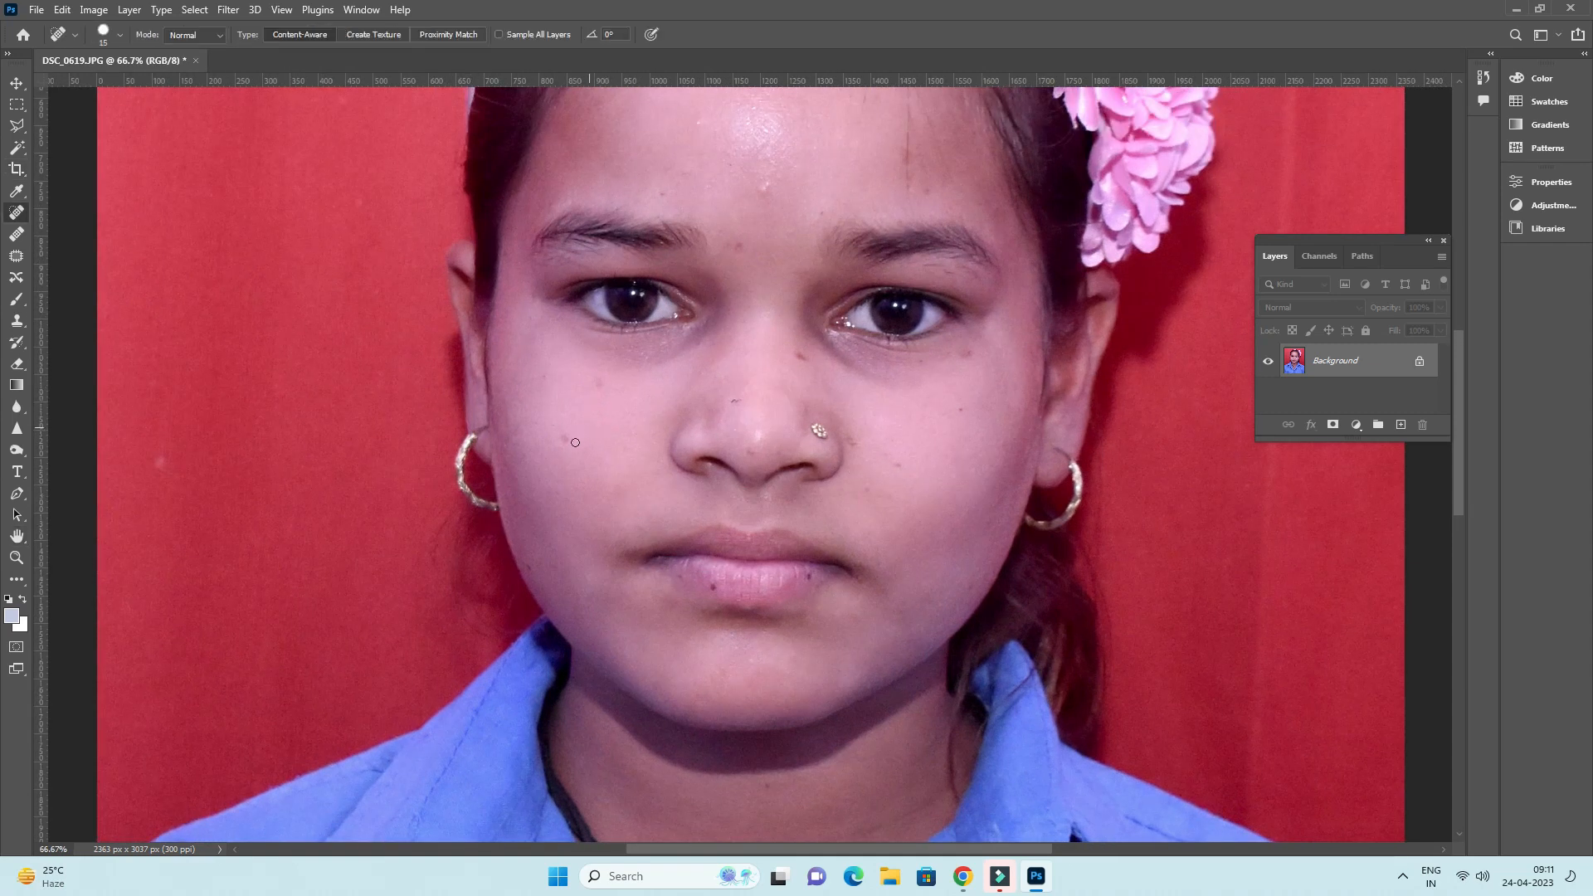
pyautogui.press('[')
pyautogui.moveTo(744, 408); pyautogui.dragTo(740, 398)
pyautogui.press(']')
pyautogui.click(921, 366)
# - Heal the small dark spots on the lips and along the jaw with a smaller brush
pyautogui.press('[')
pyautogui.click(716, 585)
pyautogui.click(681, 576)
pyautogui.click(528, 566)
# - Heal the blemishes between the eyebrows and on the forehead with the Spot Healing Brush
pyautogui.scroll(3, 540, 498)
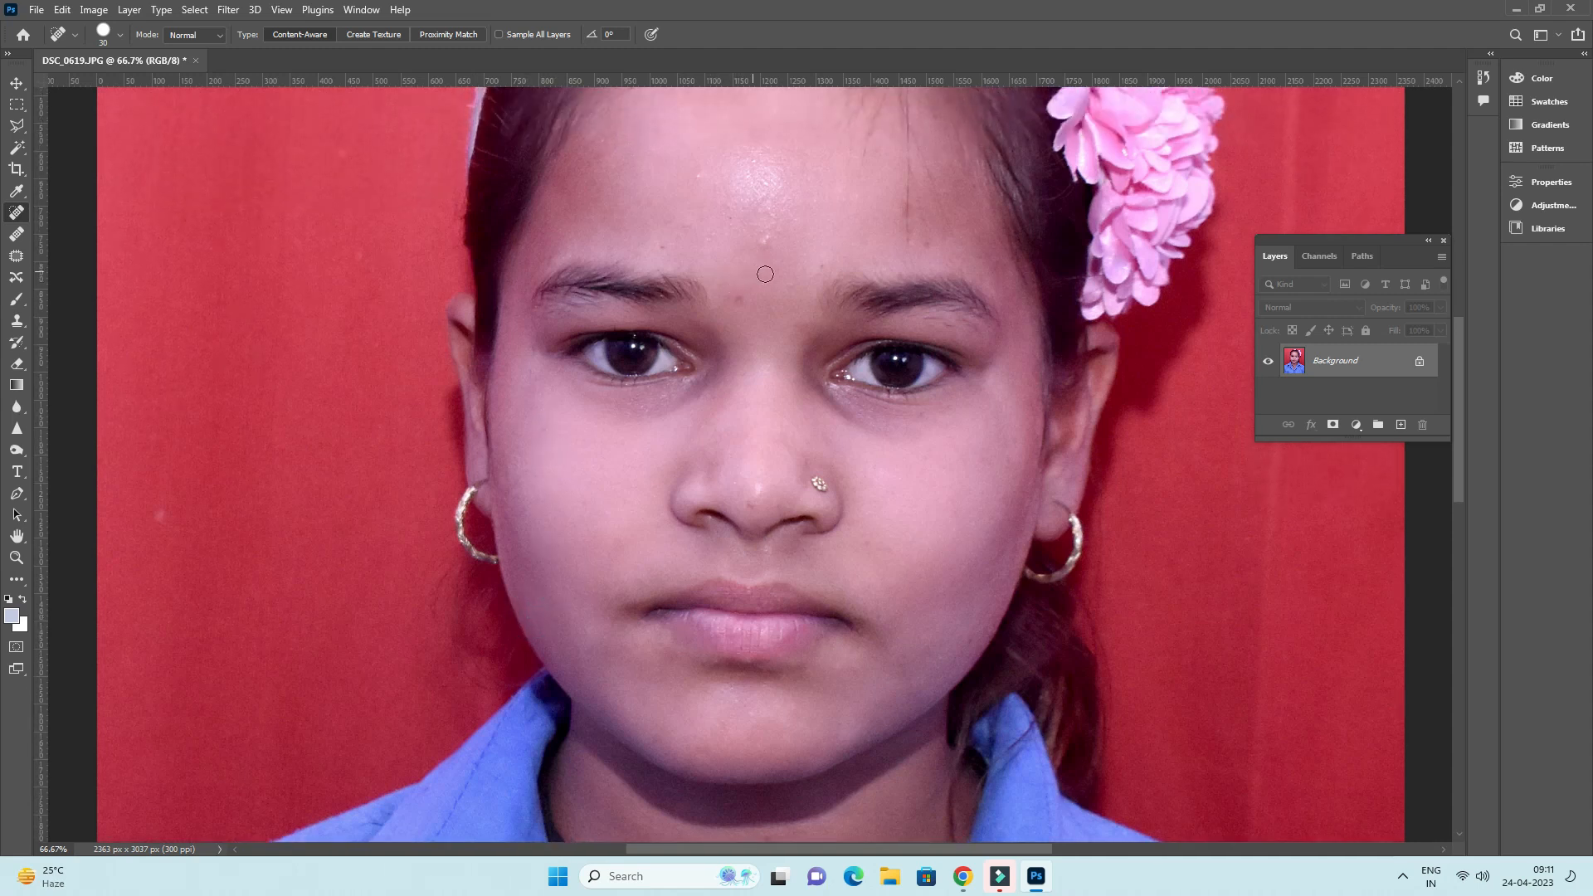
pyautogui.press(']')
pyautogui.scroll(1, 792, 302)
pyautogui.click(735, 309)
pyautogui.click(657, 260)
pyautogui.press('[')
pyautogui.click(694, 191)
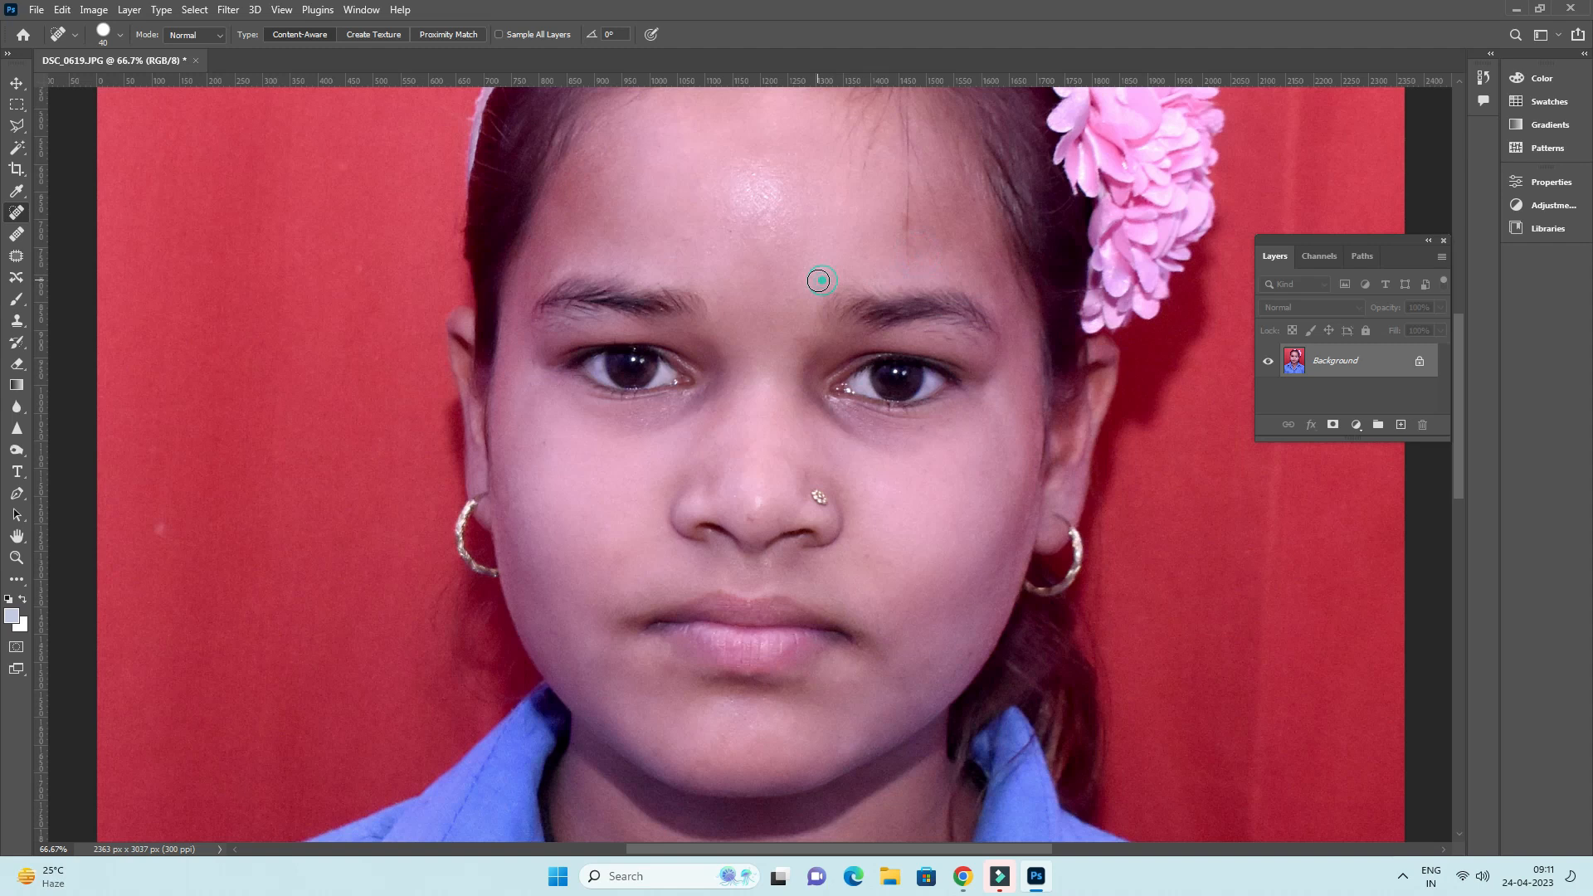
# - Reduce the shiny patch in the middle of the forehead using a Spot Healing Brush enlarged to 60
pyautogui.scroll(-1, 819, 280)
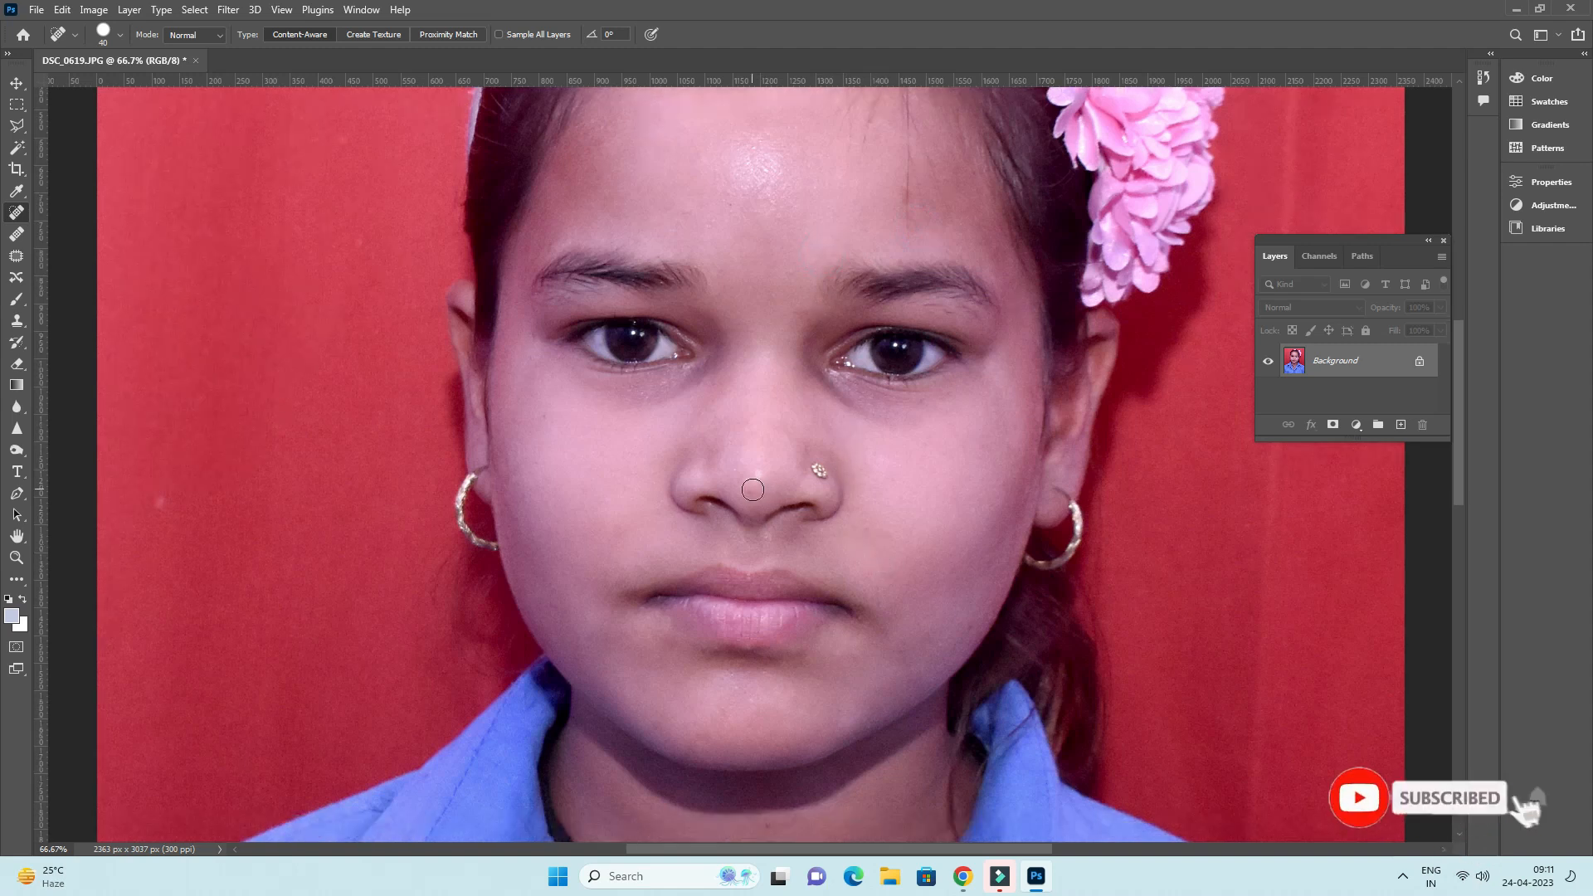
pyautogui.scroll(1, 594, 404)
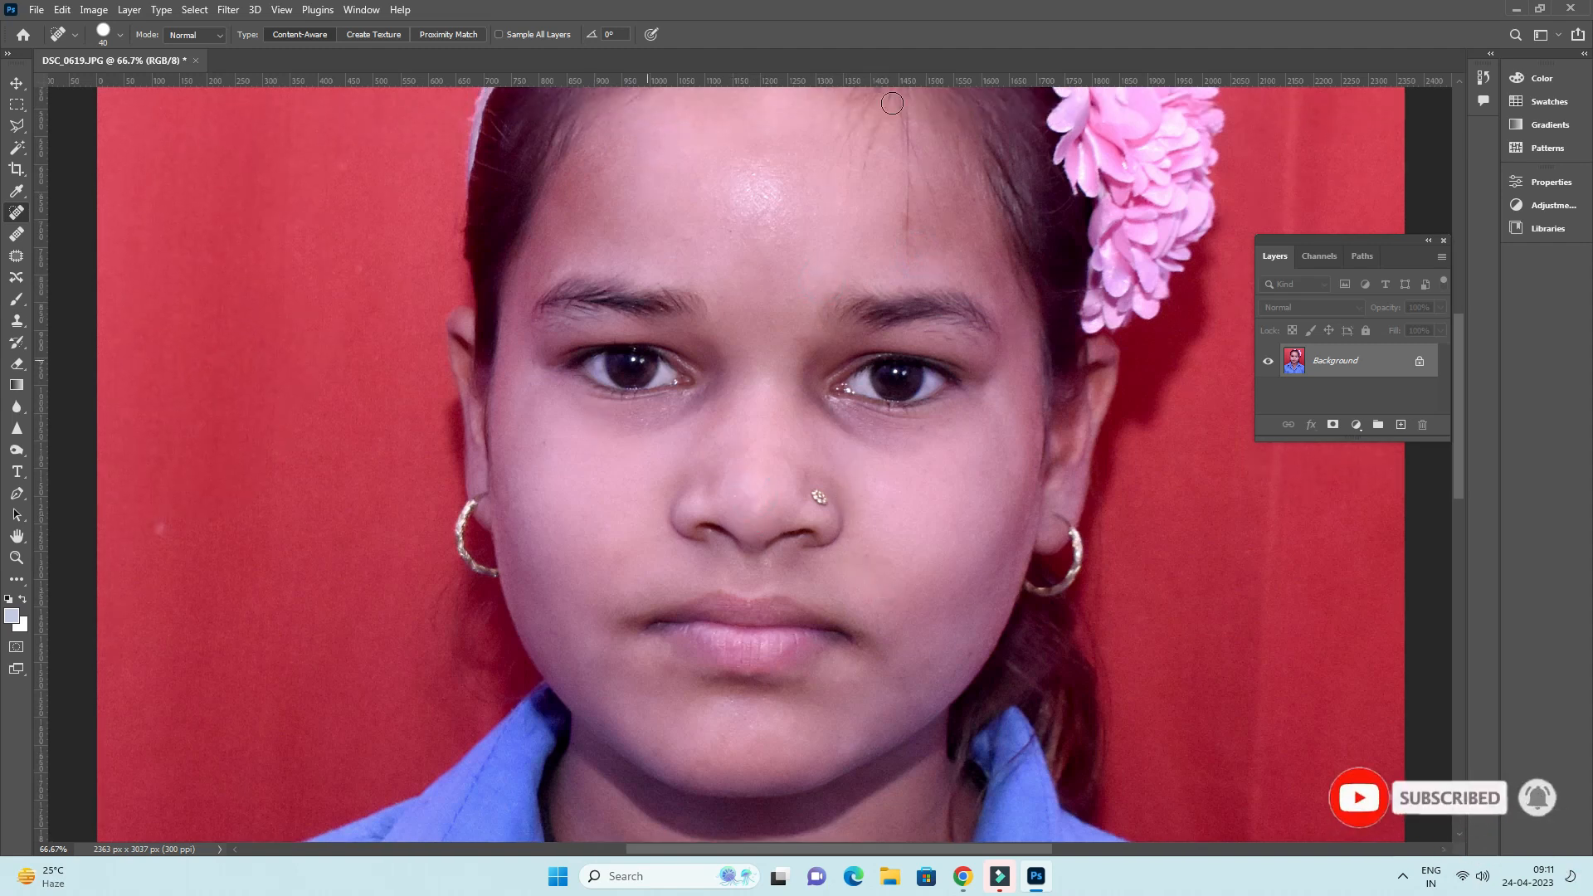
pyautogui.scroll(2, 695, 255)
pyautogui.click(761, 239)
pyautogui.press(']')
pyautogui.click(770, 234)
pyautogui.click(740, 261)
pyautogui.click(722, 285)
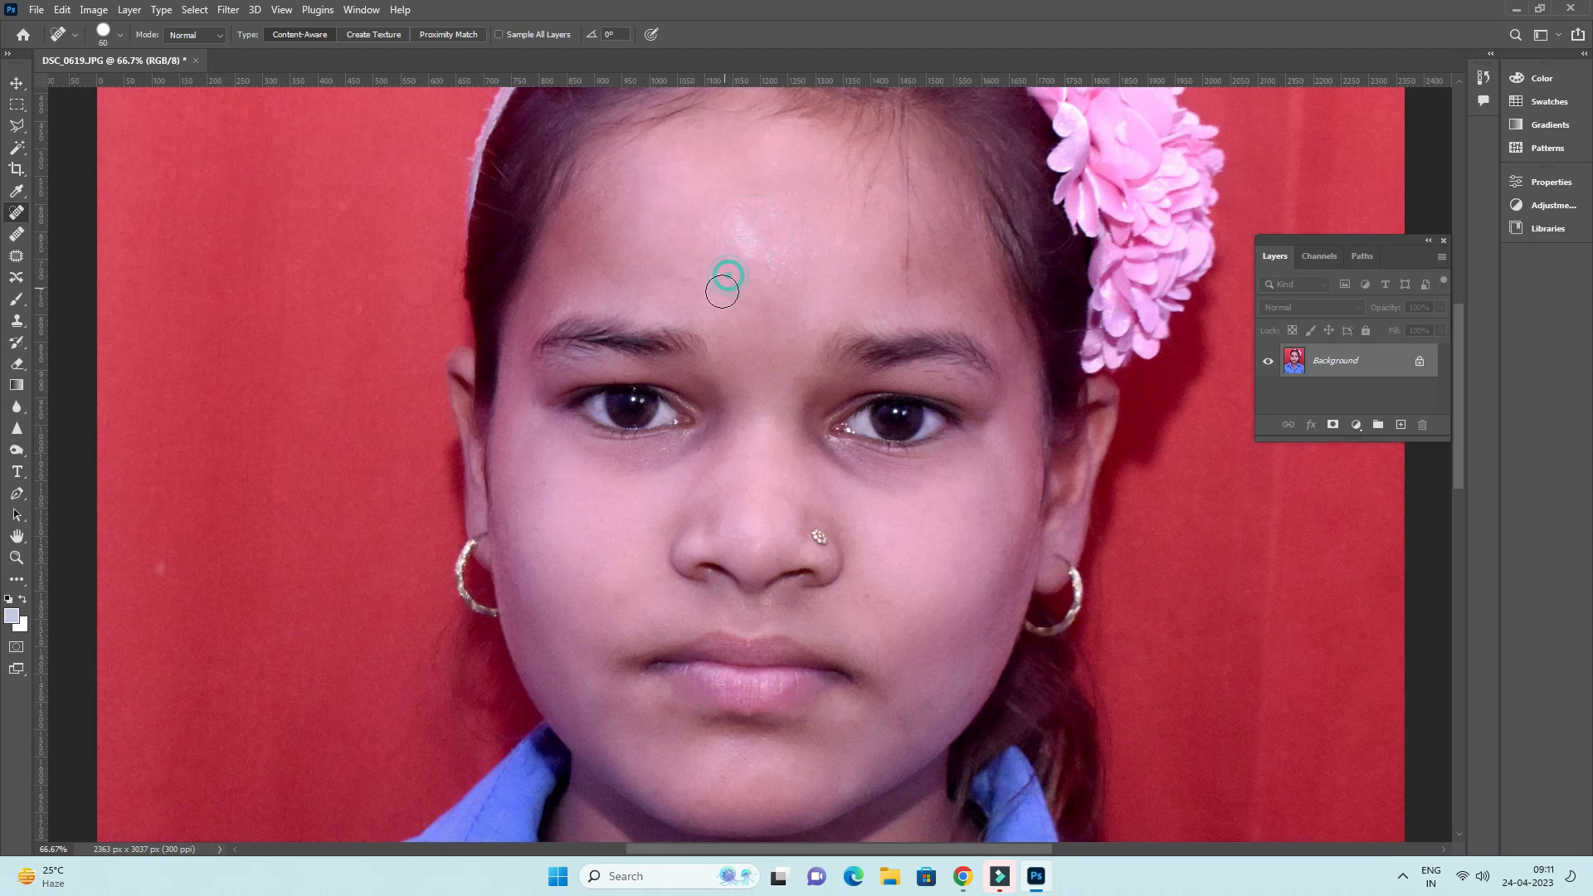
# - Select the facial skin with the Magic Wand at tolerance 32, adding both ears and the bright forehead area
pyautogui.scroll(-1, 723, 378)
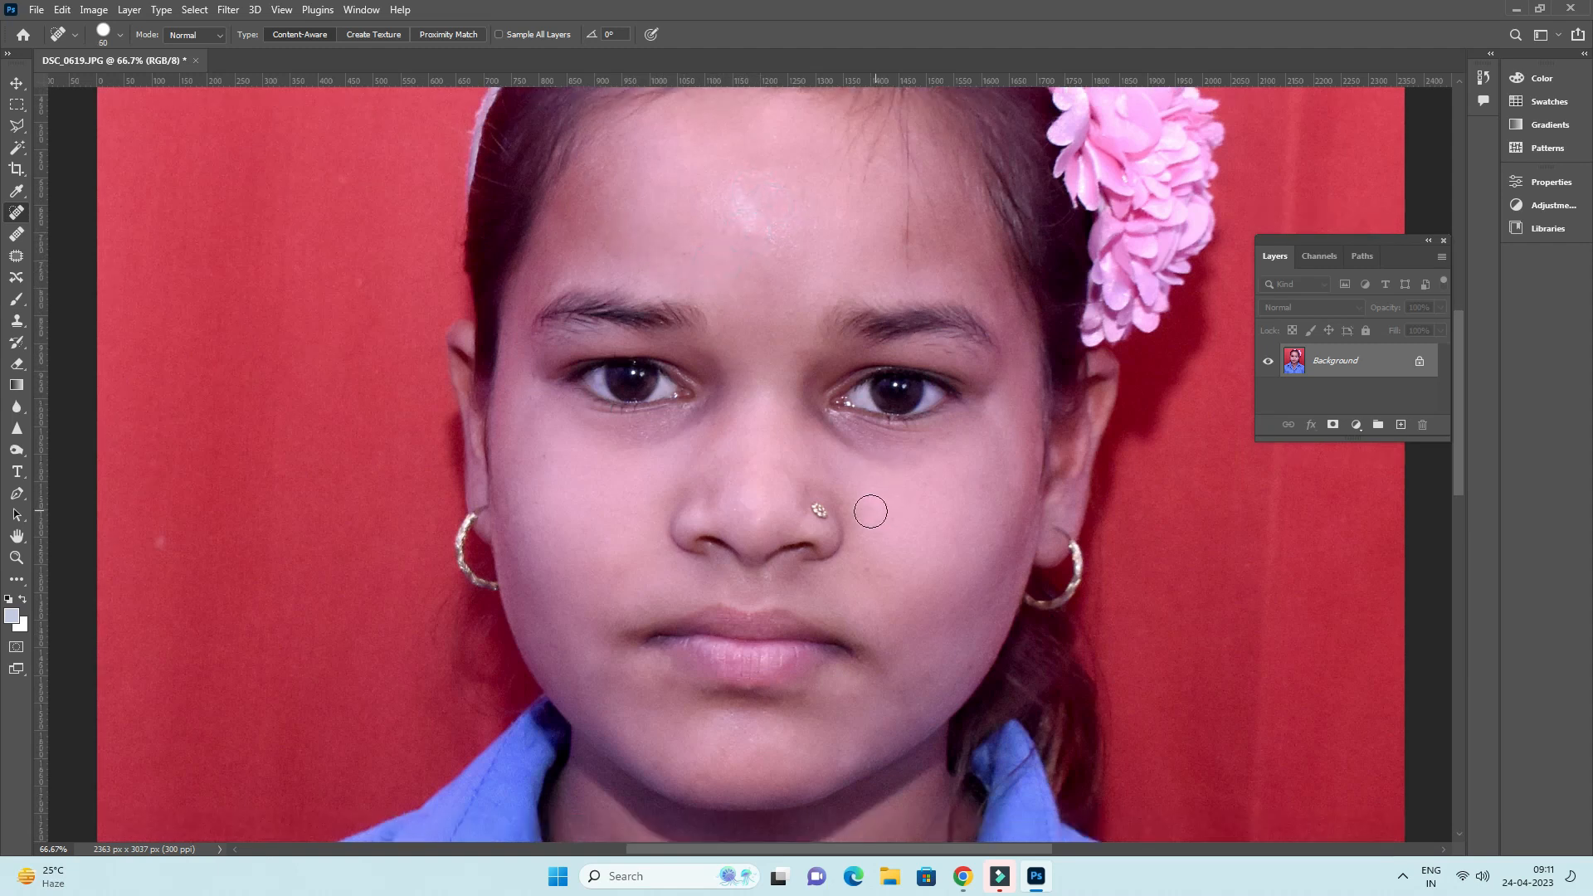
pyautogui.scroll(-1, 746, 464)
pyautogui.scroll(-1, 584, 590)
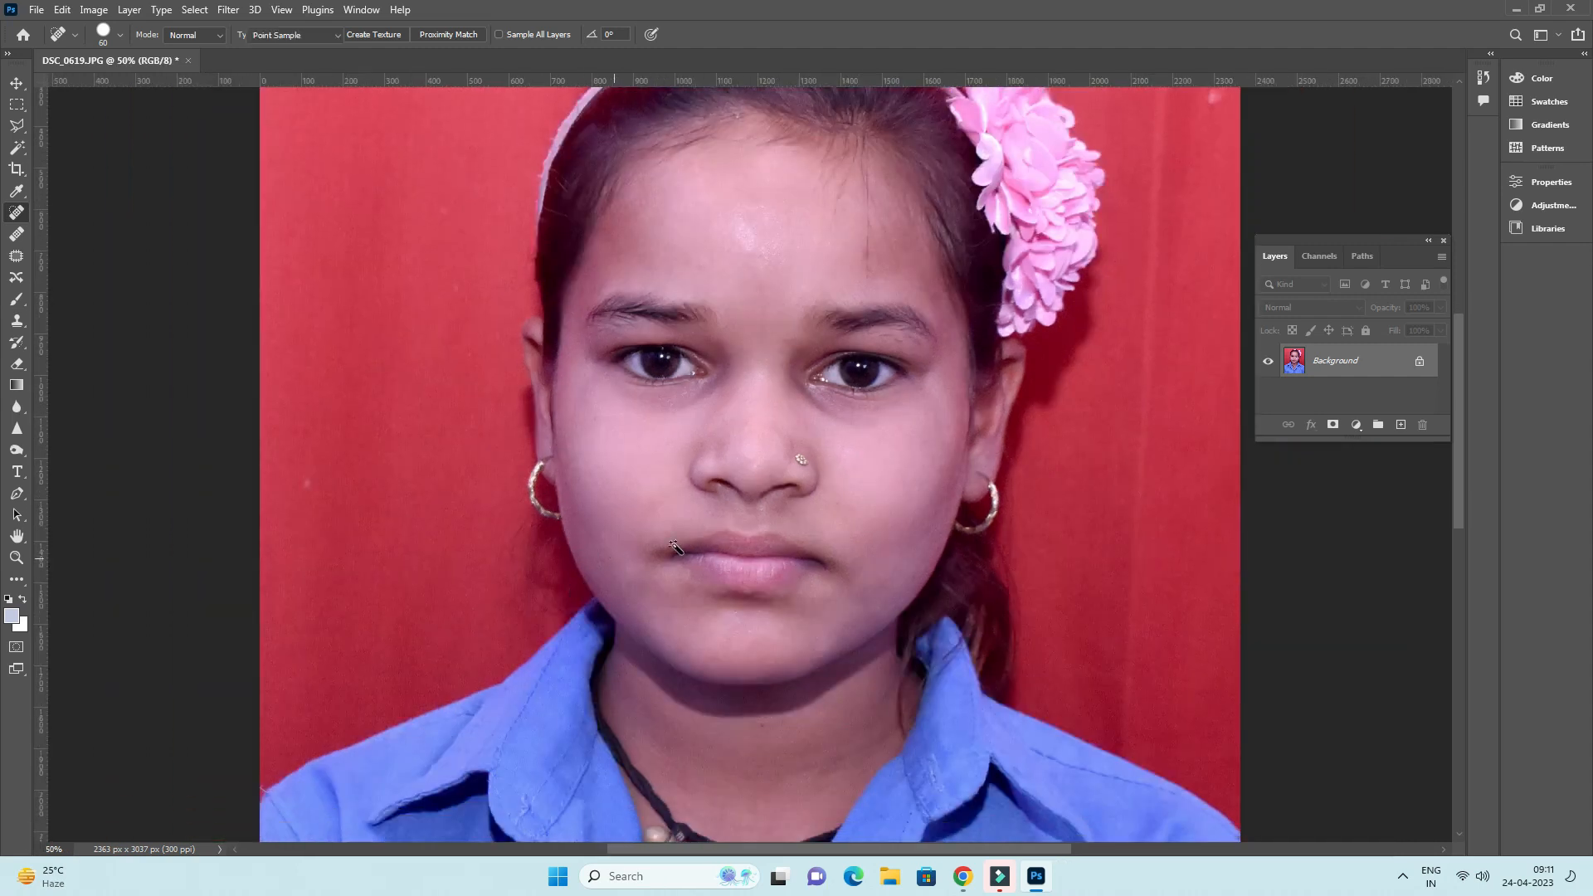
pyautogui.press('w')
pyautogui.click(632, 500)
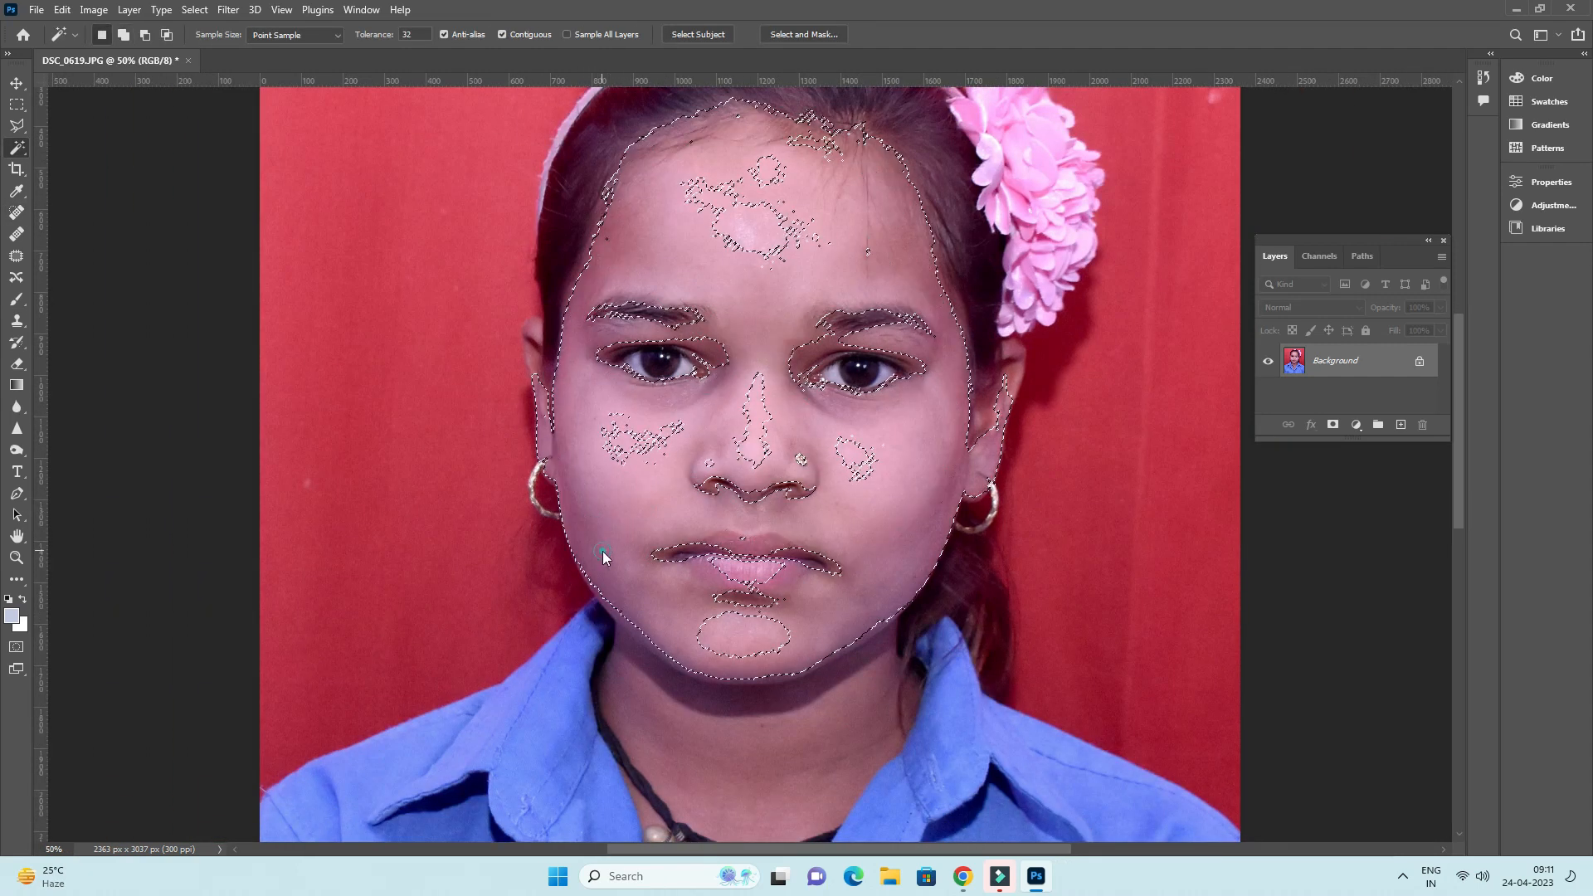
pyautogui.keyDown('shift'); pyautogui.click(530, 355); pyautogui.keyUp('shift')
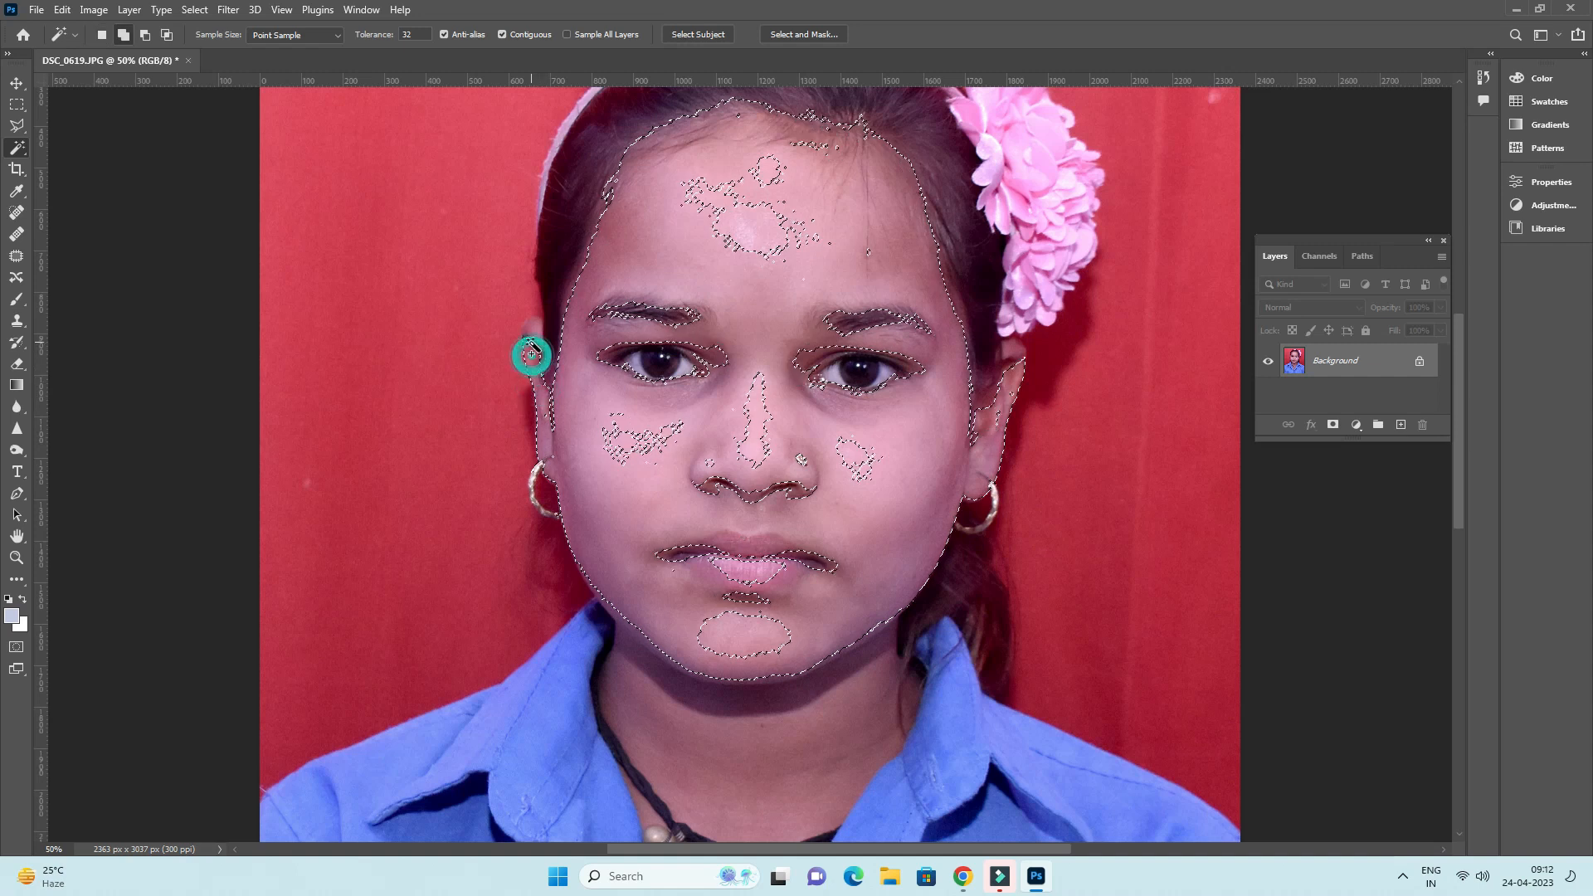
pyautogui.keyDown('alt'); pyautogui.click(524, 333); pyautogui.keyUp('alt')
pyautogui.keyDown('shift'); pyautogui.click(526, 332); pyautogui.keyUp('shift')
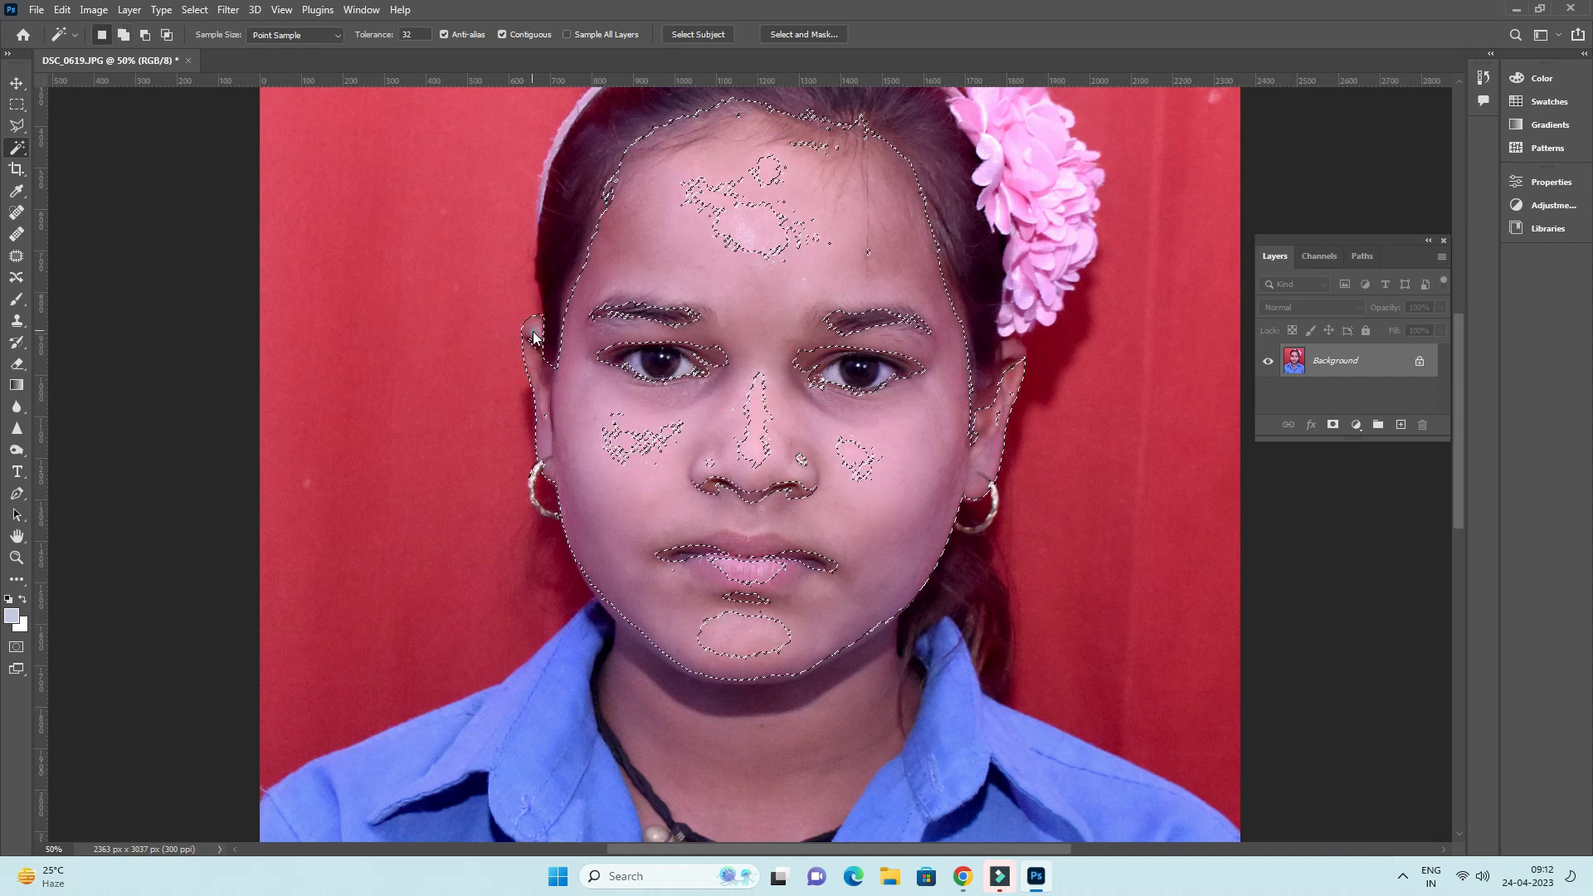
pyautogui.keyDown('shift'); pyautogui.click(731, 220); pyautogui.keyUp('shift')
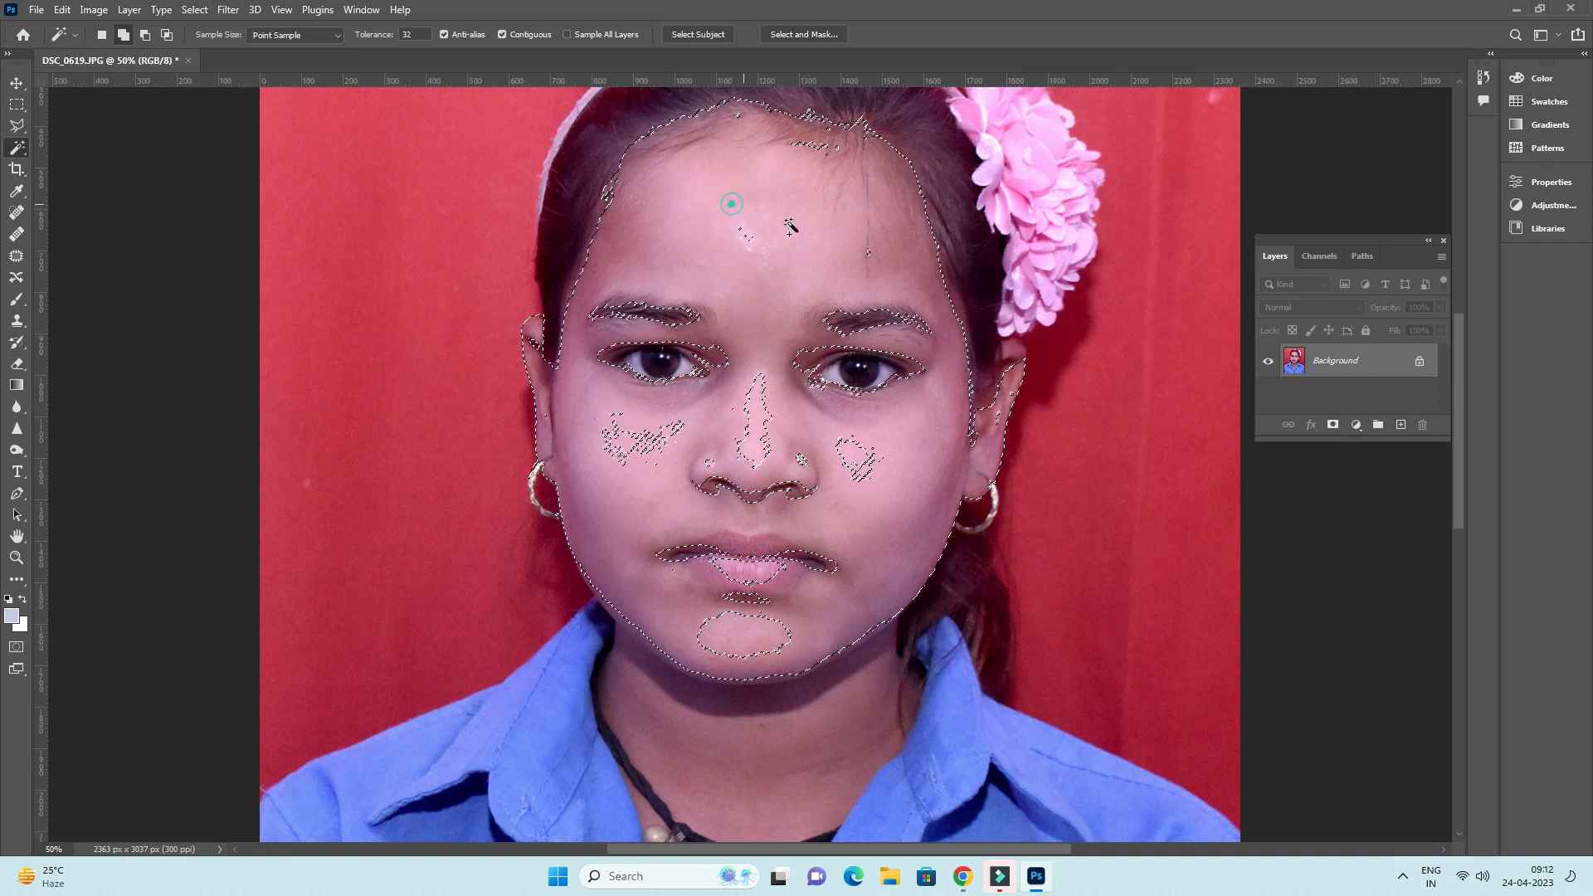
pyautogui.keyDown('shift'); pyautogui.click(1014, 361); pyautogui.keyUp('shift')
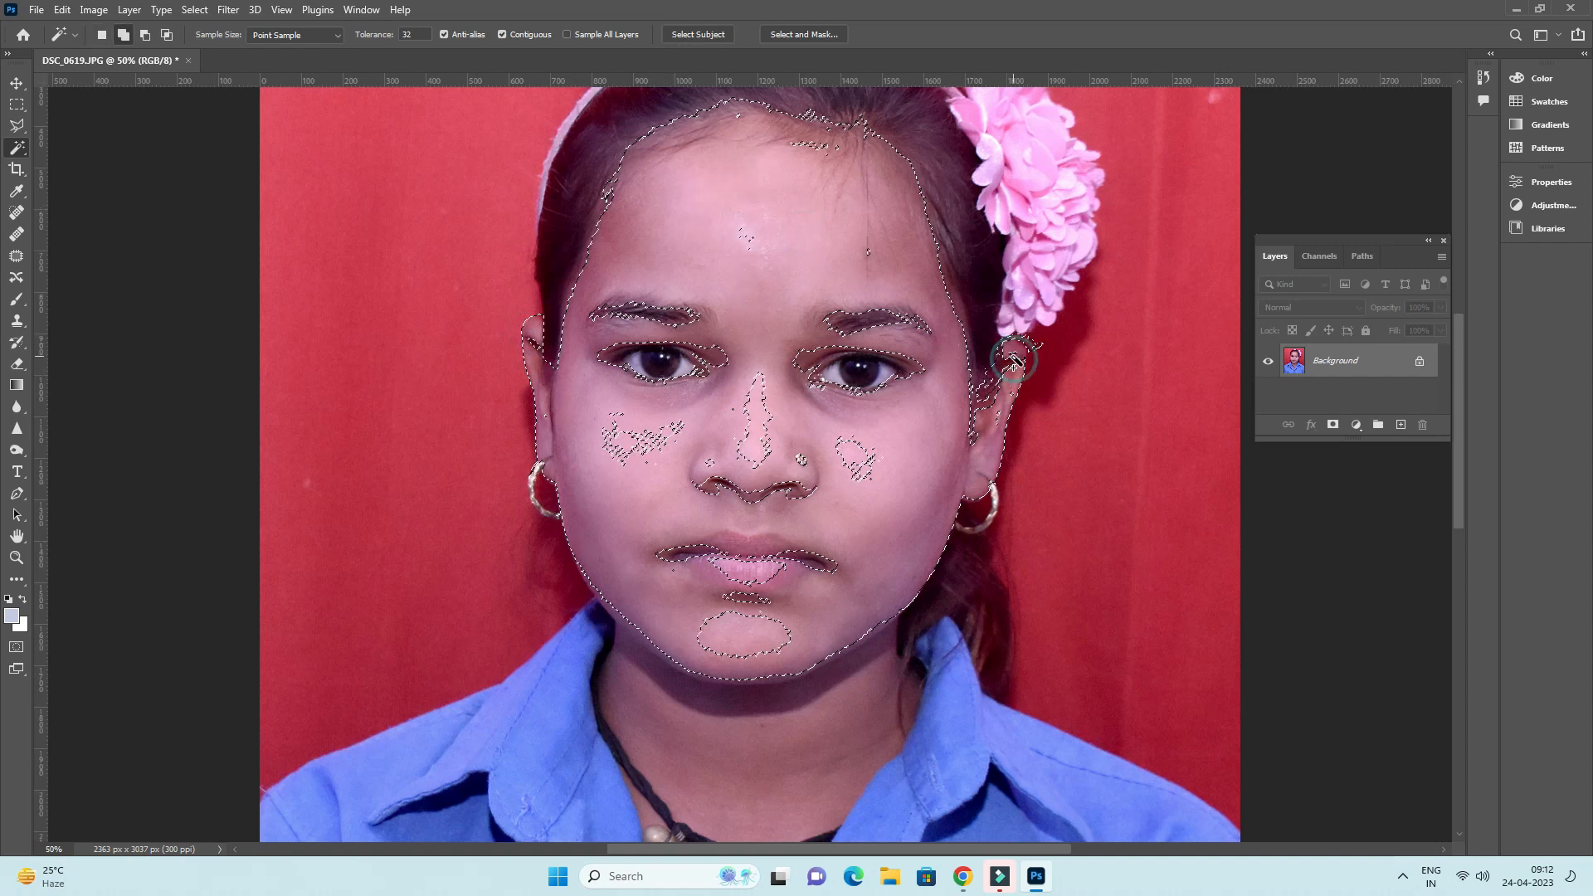
# - Add the unselected patches on the cheeks, nose, mouth corners and chin to the skin selection
pyautogui.scroll(-1, 988, 399)
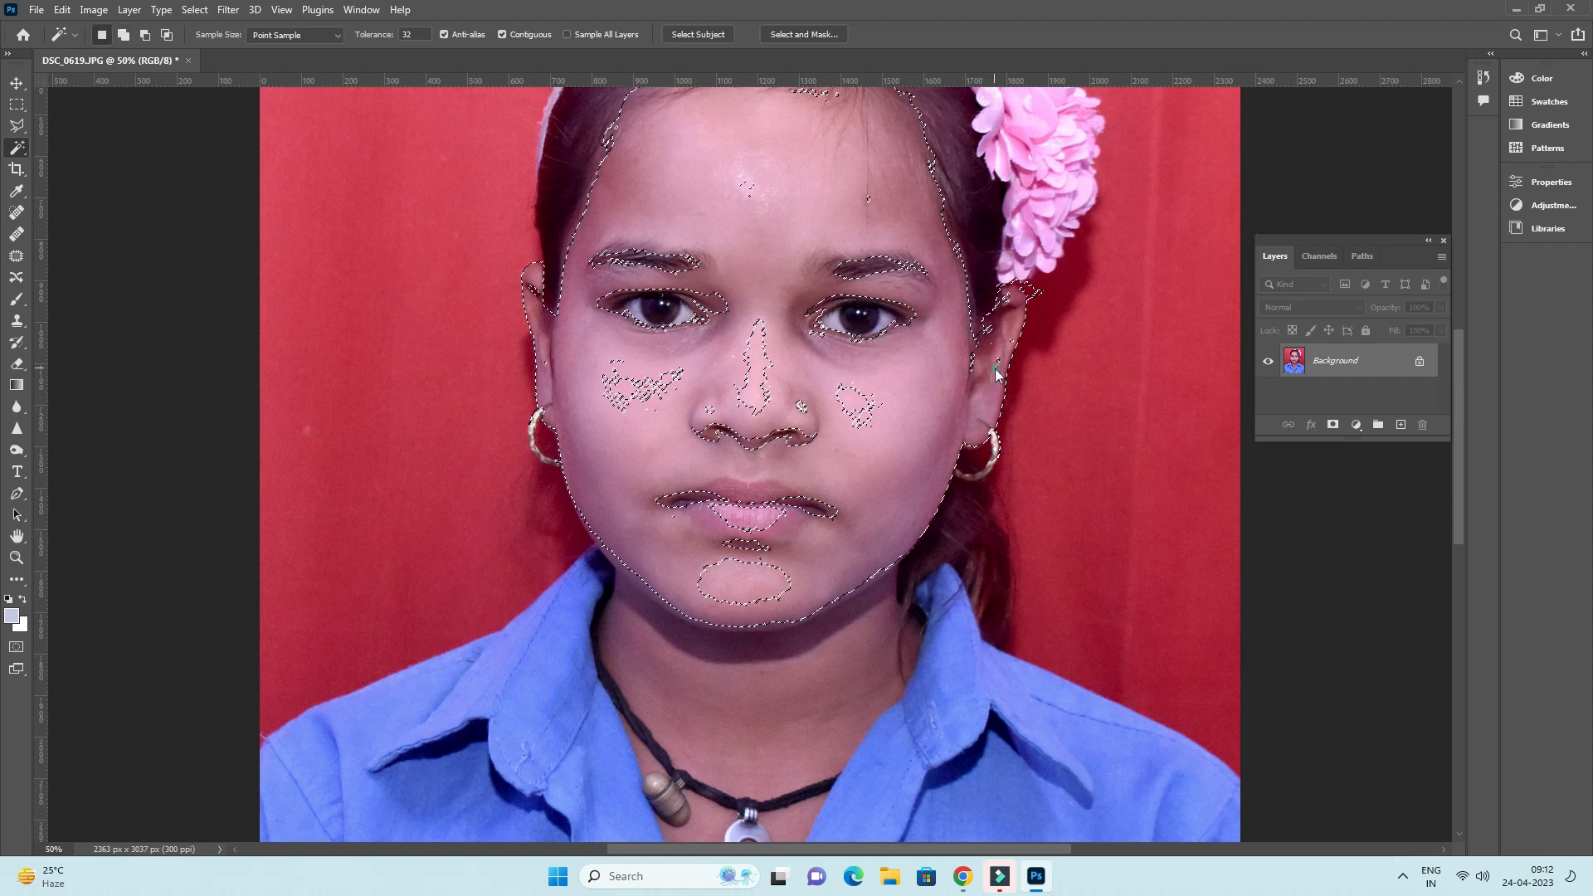
pyautogui.scroll(-1, 835, 510)
pyautogui.keyDown('shift'); pyautogui.click(855, 365); pyautogui.keyUp('shift')
pyautogui.keyDown('shift'); pyautogui.click(722, 335); pyautogui.keyUp('shift')
pyautogui.keyDown('shift'); pyautogui.click(748, 406); pyautogui.keyUp('shift')
pyautogui.keyDown('shift'); pyautogui.click(668, 463); pyautogui.keyUp('shift')
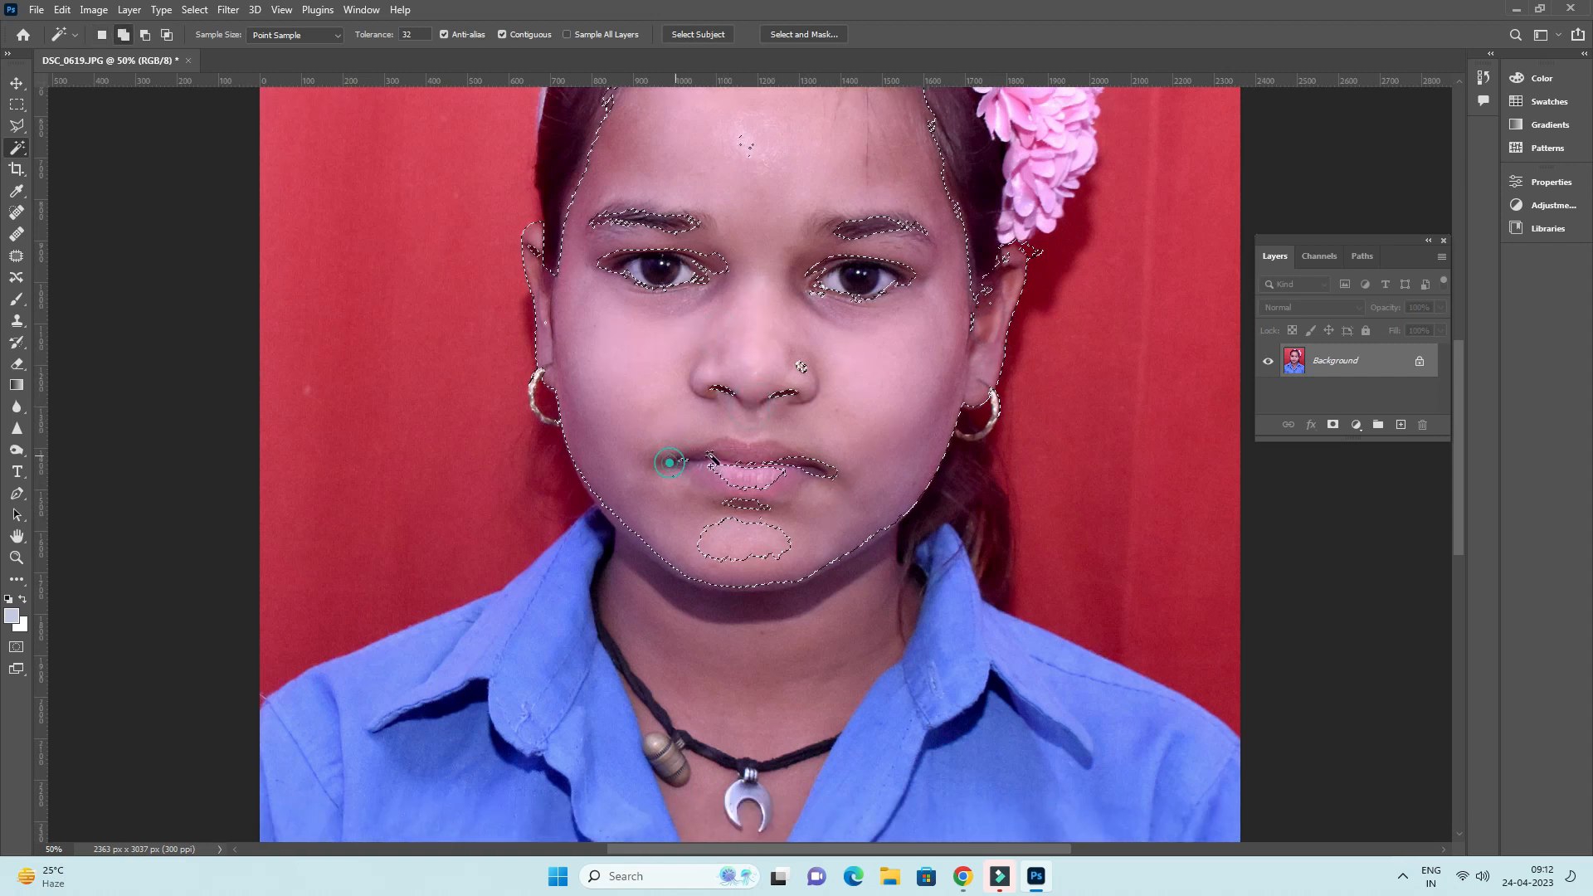
pyautogui.keyDown('shift'); pyautogui.click(828, 466); pyautogui.keyUp('shift')
pyautogui.keyDown('shift'); pyautogui.click(746, 579); pyautogui.keyUp('shift')
# - Add the skin of the neck and upper chest around the necklace to the selection
pyautogui.keyDown('shift'); pyautogui.click(739, 594); pyautogui.keyUp('shift')
pyautogui.keyDown('shift'); pyautogui.click(728, 651); pyautogui.keyUp('shift')
pyautogui.keyDown('shift'); pyautogui.click(624, 564); pyautogui.keyUp('shift')
pyautogui.scroll(-3, 830, 651)
pyautogui.keyDown('shift'); pyautogui.click(772, 730); pyautogui.keyUp('shift')
pyautogui.keyDown('shift'); pyautogui.click(800, 662); pyautogui.keyUp('shift')
# - Feather the skin selection with a radius of 9 pixels
pyautogui.rightClick(810, 511)
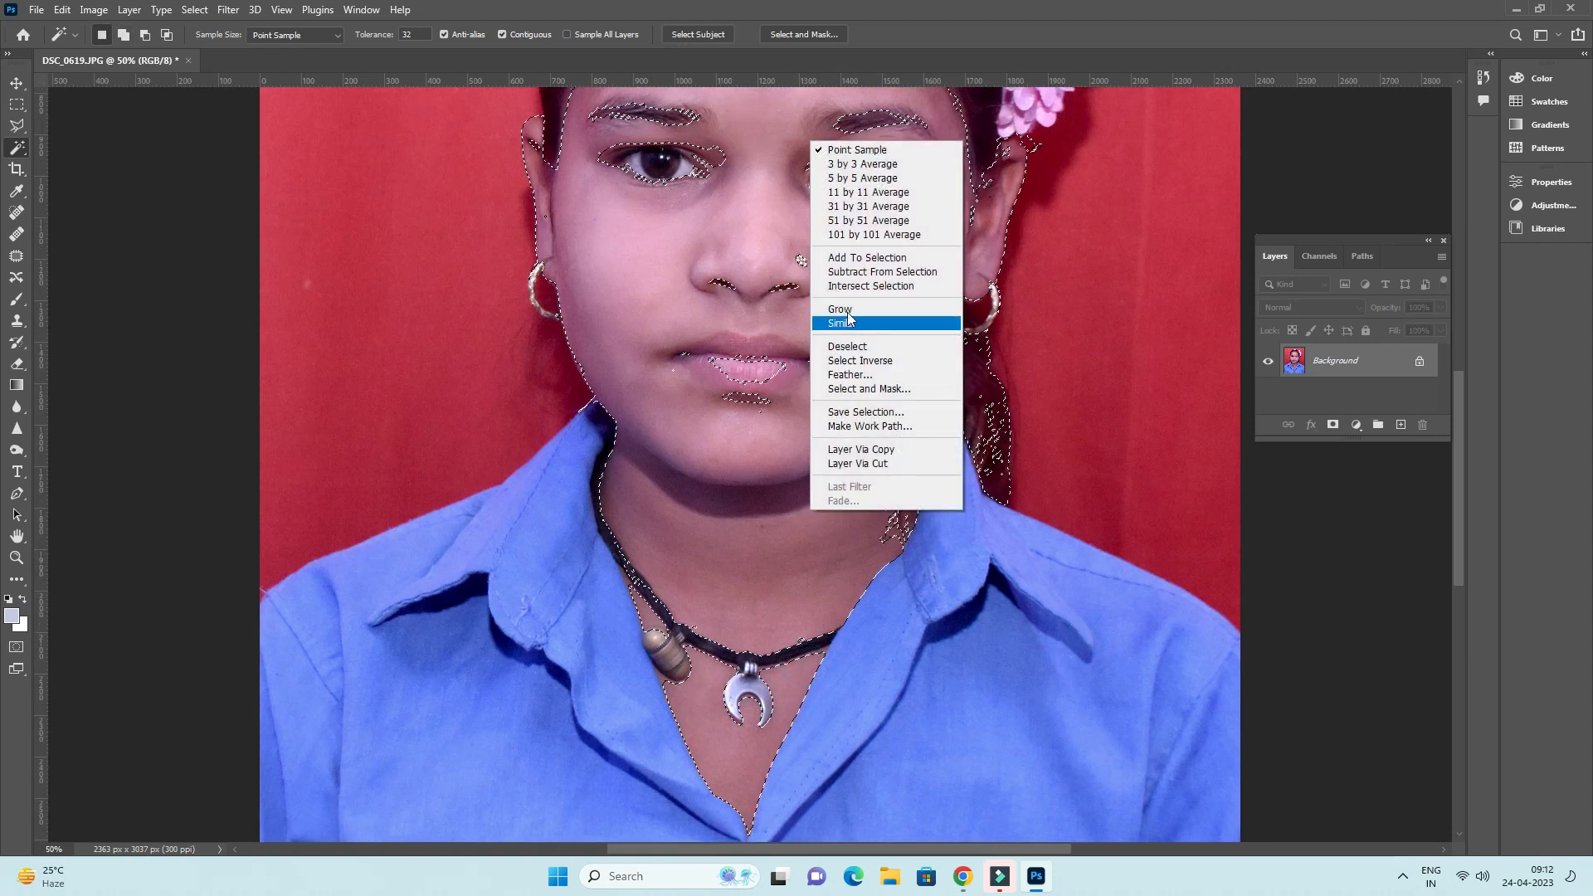
pyautogui.click(863, 370)
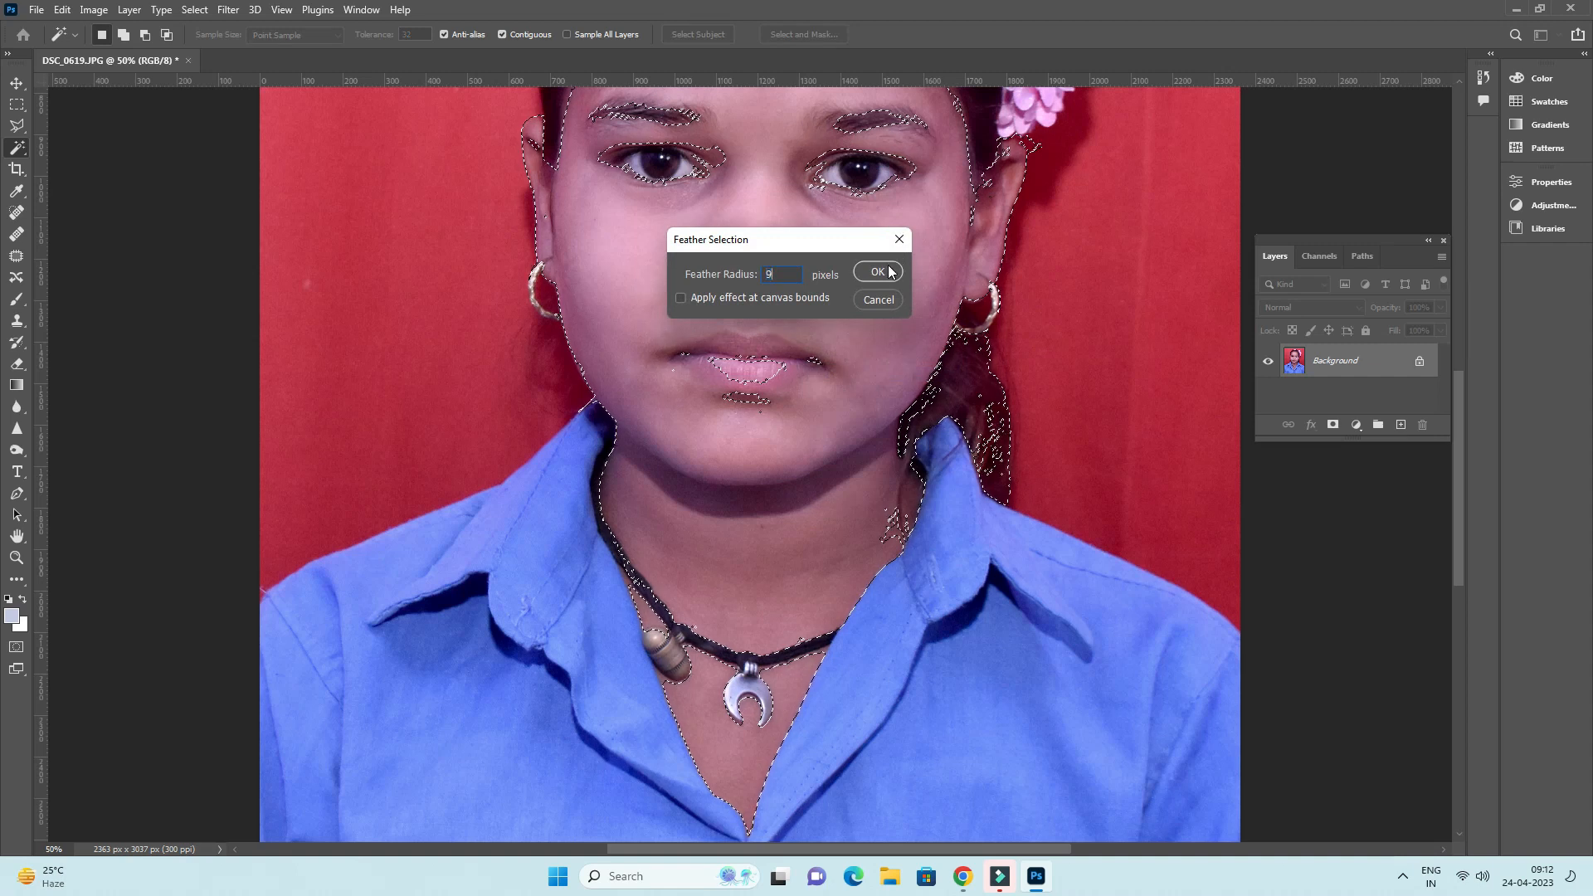
pyautogui.click(873, 274)
pyautogui.scroll(3, 764, 436)
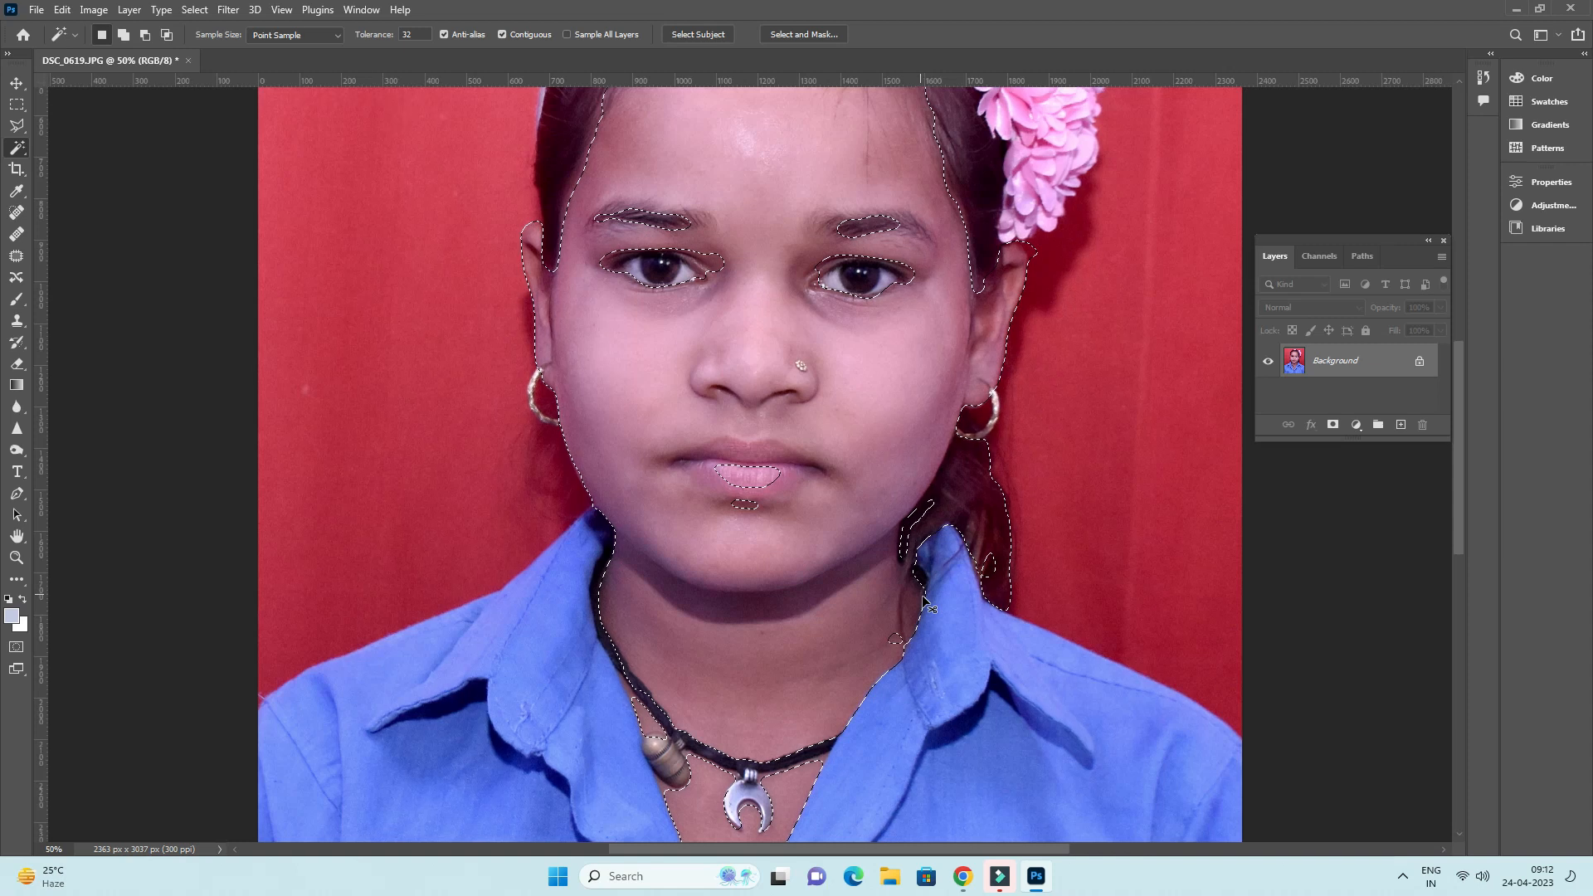
# - Exclude the loose hair beside the neck and collar from the skin selection by outlining it with the Patch tool
pyautogui.hotkey('ctrl', '+')
pyautogui.scroll(1, 923, 596)
pyautogui.press('l')
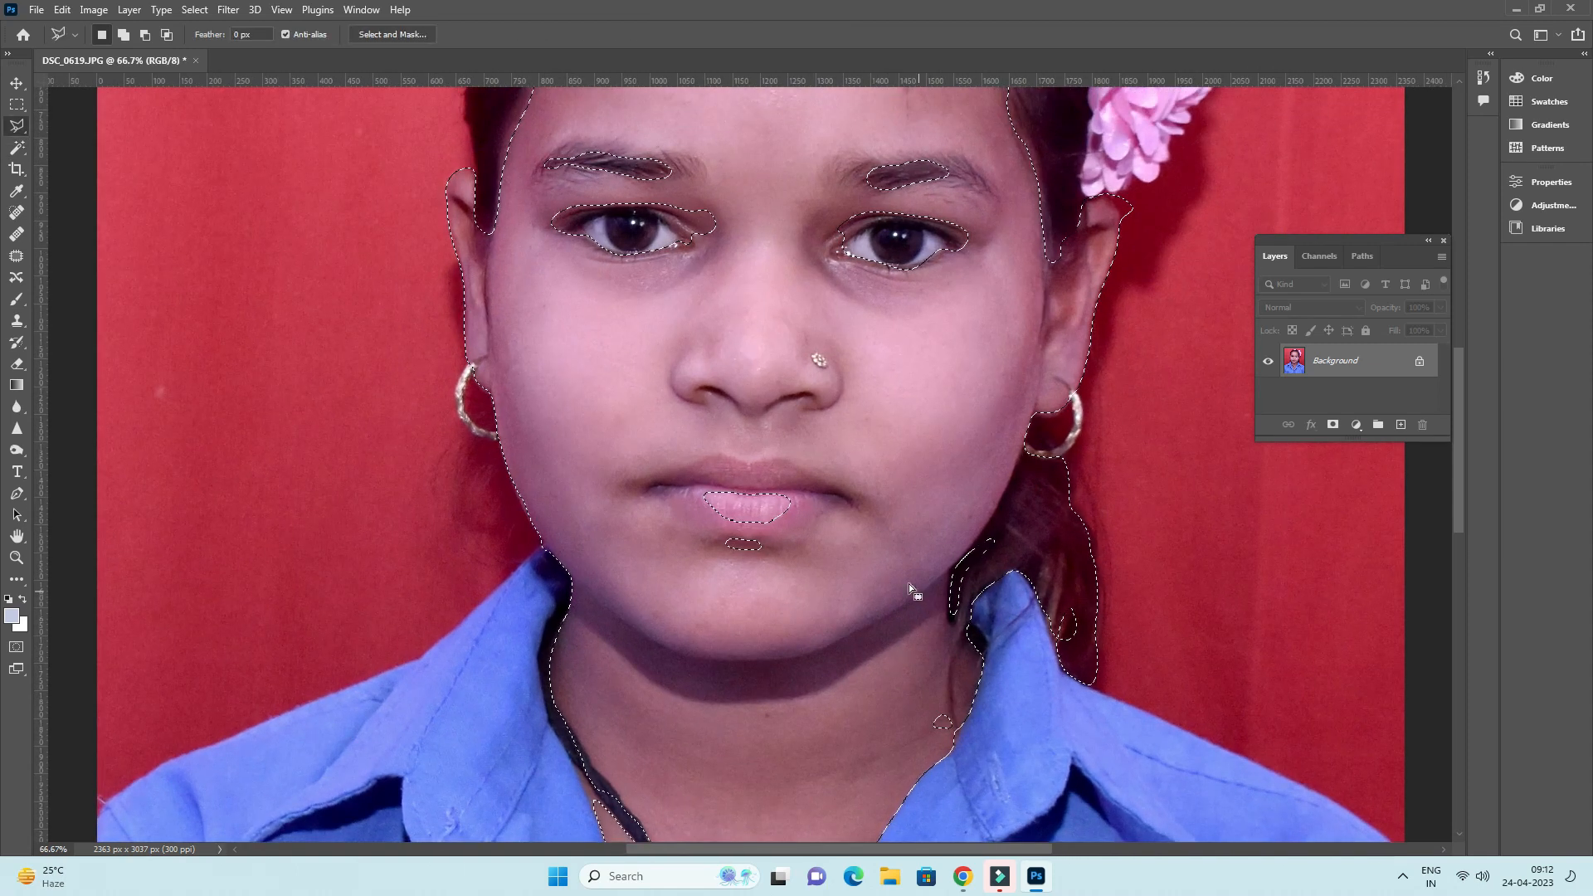
pyautogui.press('j')
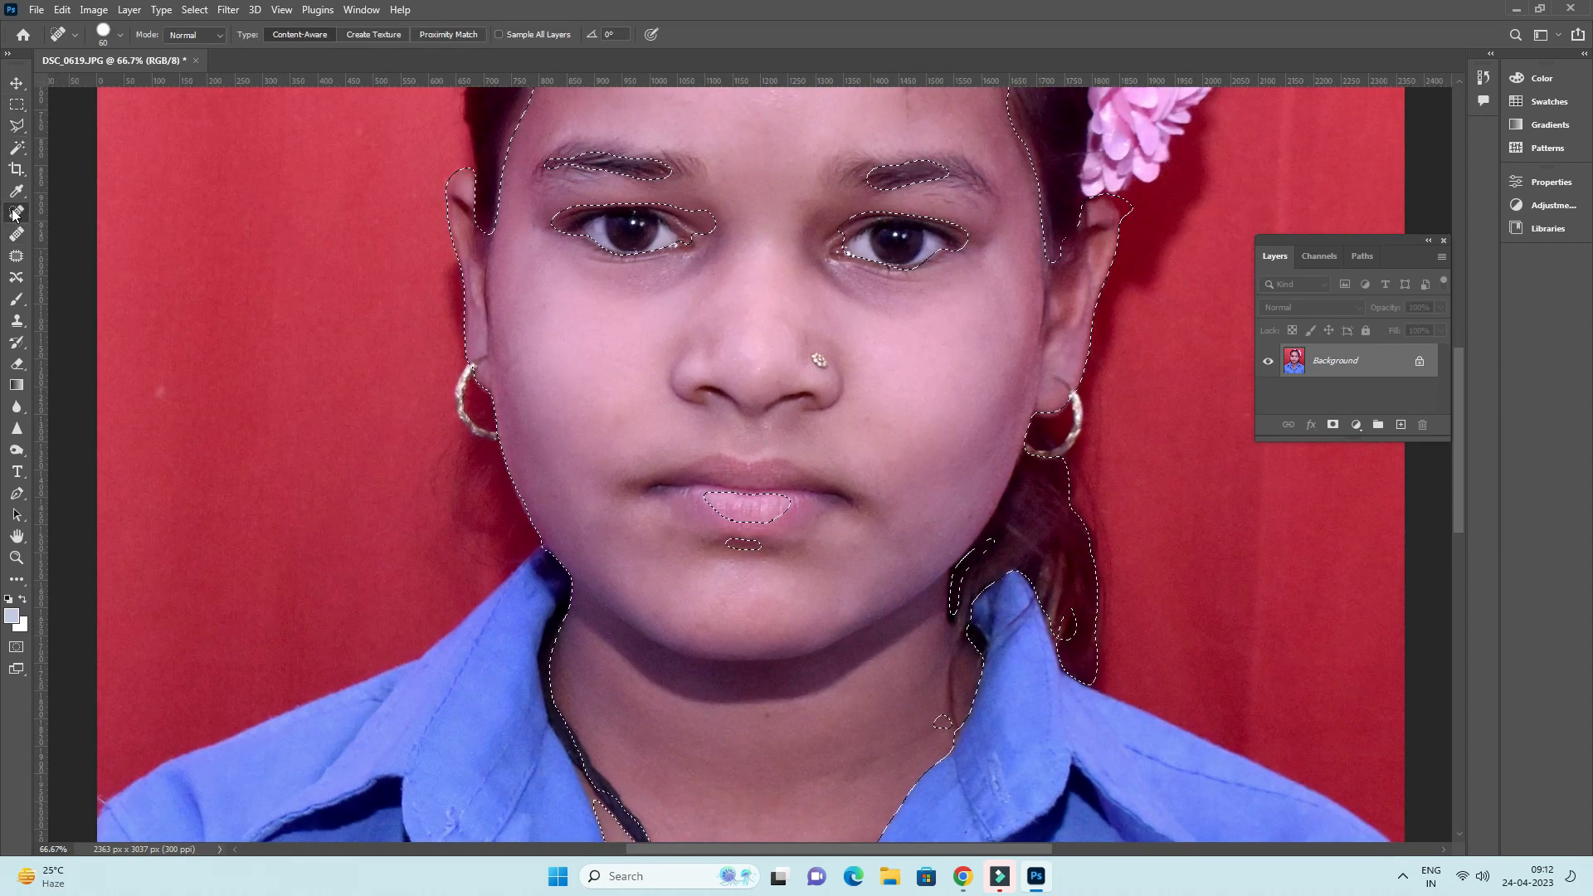
pyautogui.click(18, 258)
pyautogui.scroll(-2, 912, 583)
pyautogui.moveTo(1145, 479)
pyautogui.mouseDown()
pyautogui.moveTo(1163, 643)
pyautogui.moveTo(1083, 652)
pyautogui.mouseUp()
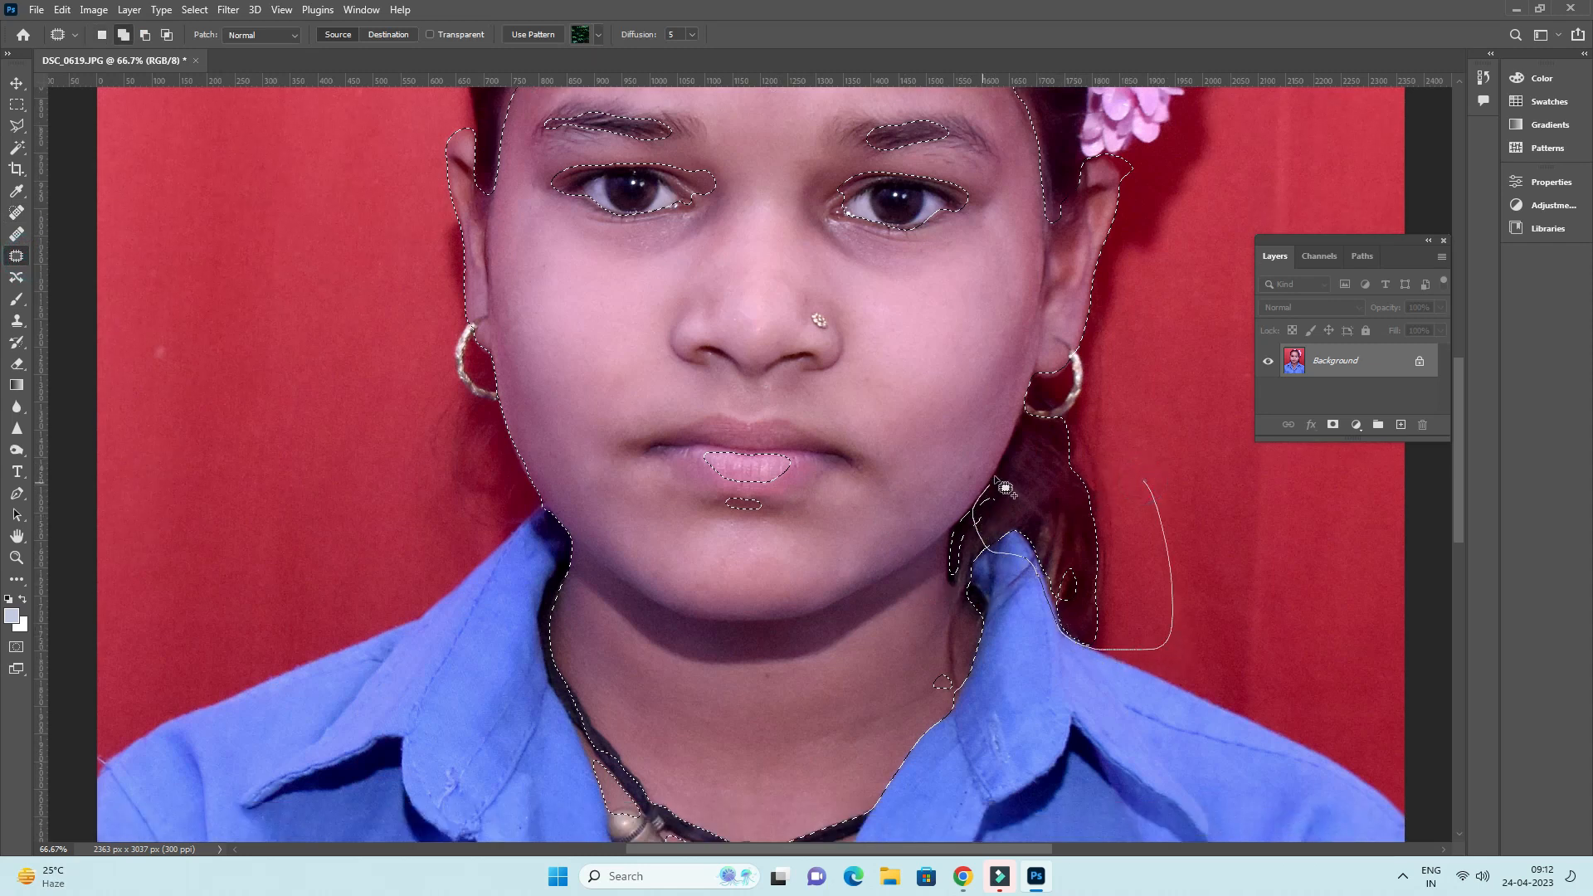
pyautogui.moveTo(1029, 435)
pyautogui.mouseDown()
pyautogui.moveTo(1149, 425)
pyautogui.moveTo(1021, 429)
pyautogui.moveTo(1065, 430)
pyautogui.mouseUp()
pyautogui.moveTo(1150, 667)
pyautogui.mouseDown()
pyautogui.moveTo(1077, 658)
pyautogui.moveTo(1014, 585)
pyautogui.mouseUp()
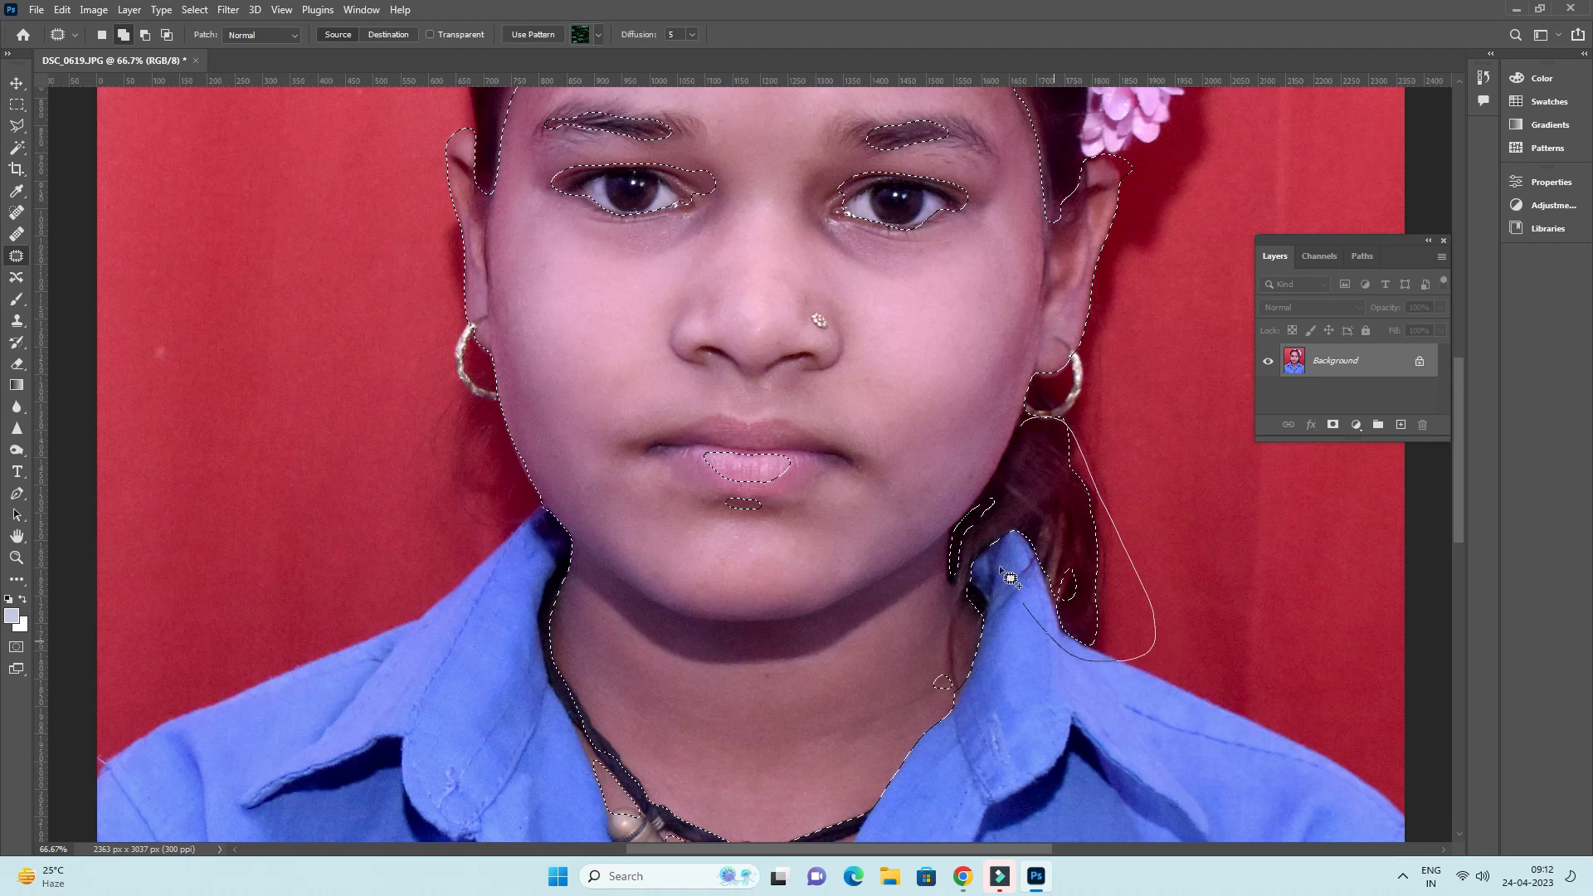
pyautogui.moveTo(969, 518); pyautogui.dragTo(1025, 419)
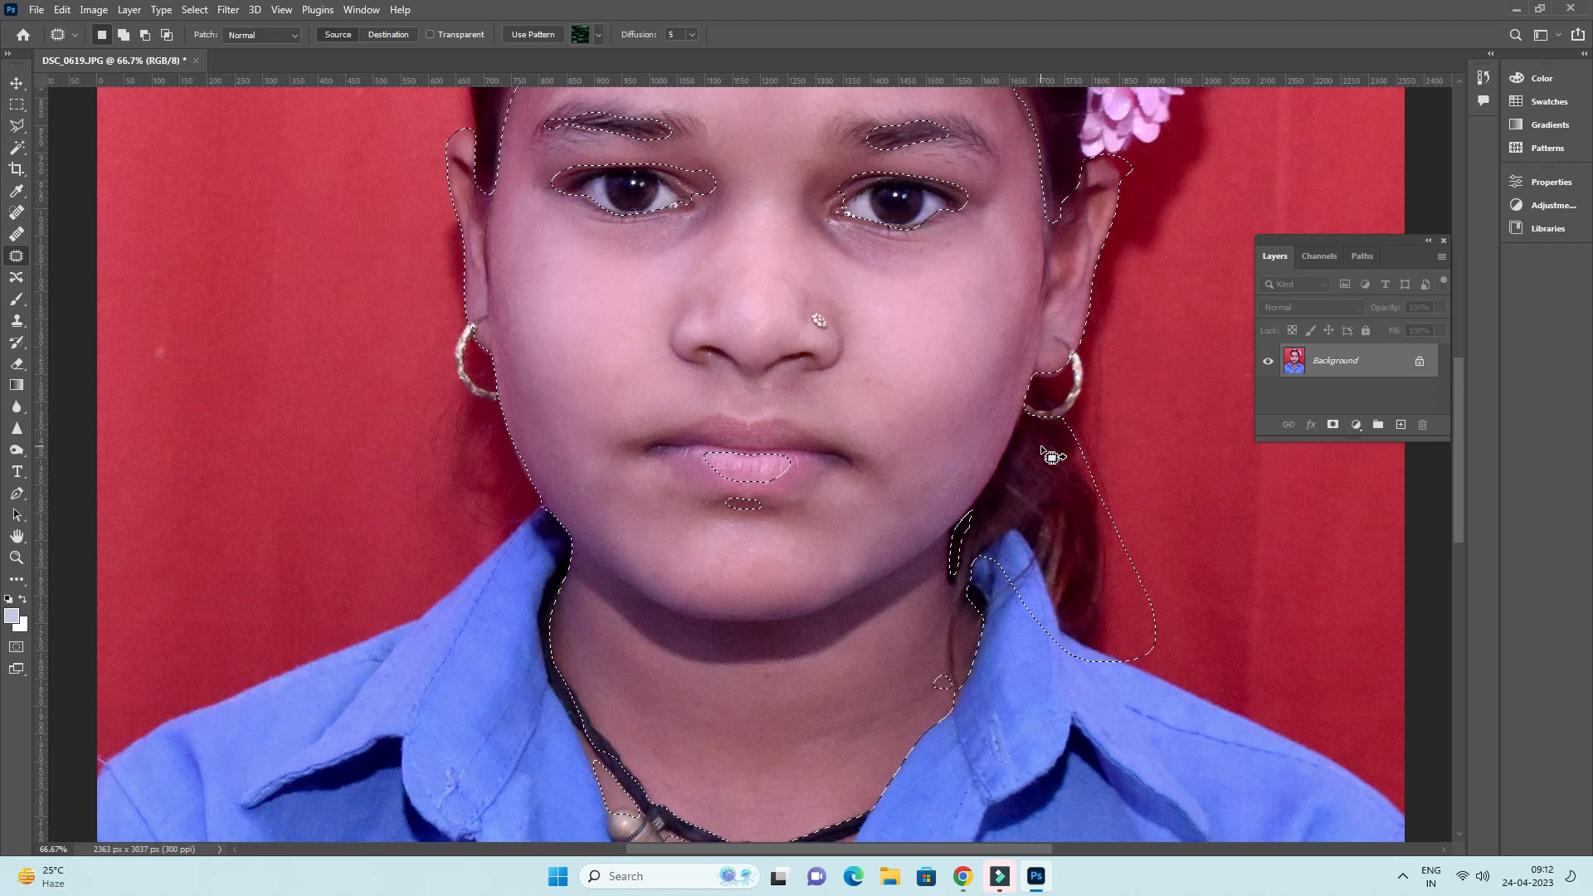
pyautogui.moveTo(1044, 455)
pyautogui.mouseDown()
pyautogui.moveTo(1161, 567)
pyautogui.moveTo(1052, 478)
pyautogui.moveTo(1116, 474)
pyautogui.moveTo(1167, 533)
pyautogui.moveTo(1062, 585)
pyautogui.mouseUp()
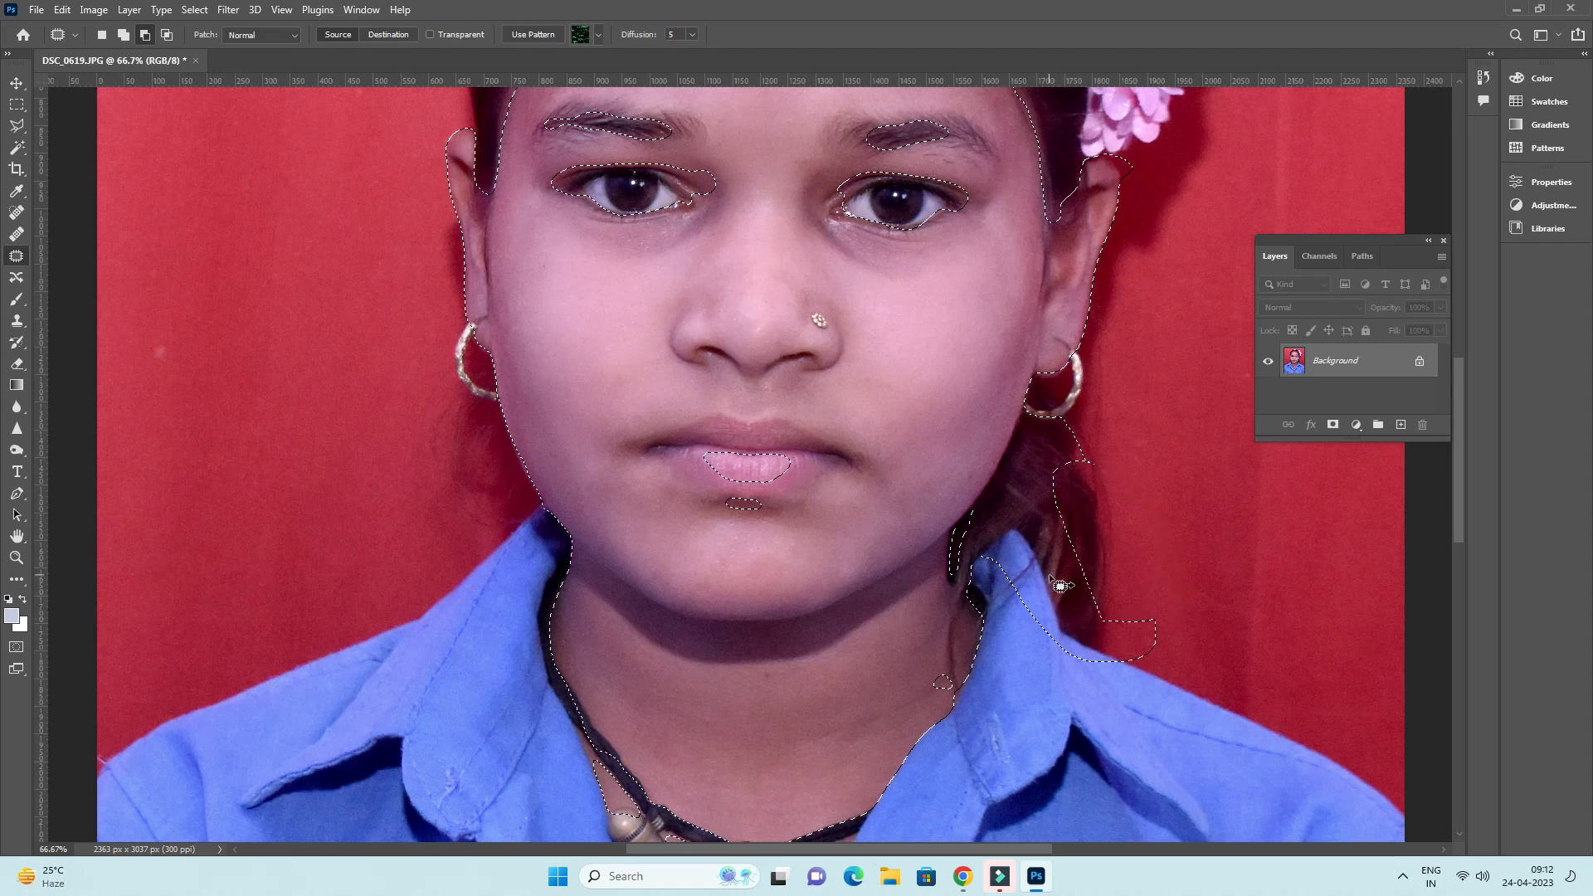
pyautogui.moveTo(1010, 516)
pyautogui.mouseDown()
pyautogui.moveTo(1080, 422)
pyautogui.moveTo(1131, 552)
pyautogui.moveTo(1208, 621)
pyautogui.moveTo(1158, 704)
pyautogui.moveTo(1040, 671)
pyautogui.moveTo(991, 588)
pyautogui.mouseUp()
pyautogui.moveTo(1014, 439)
pyautogui.mouseDown()
pyautogui.moveTo(1077, 425)
pyautogui.moveTo(1124, 475)
pyautogui.mouseUp()
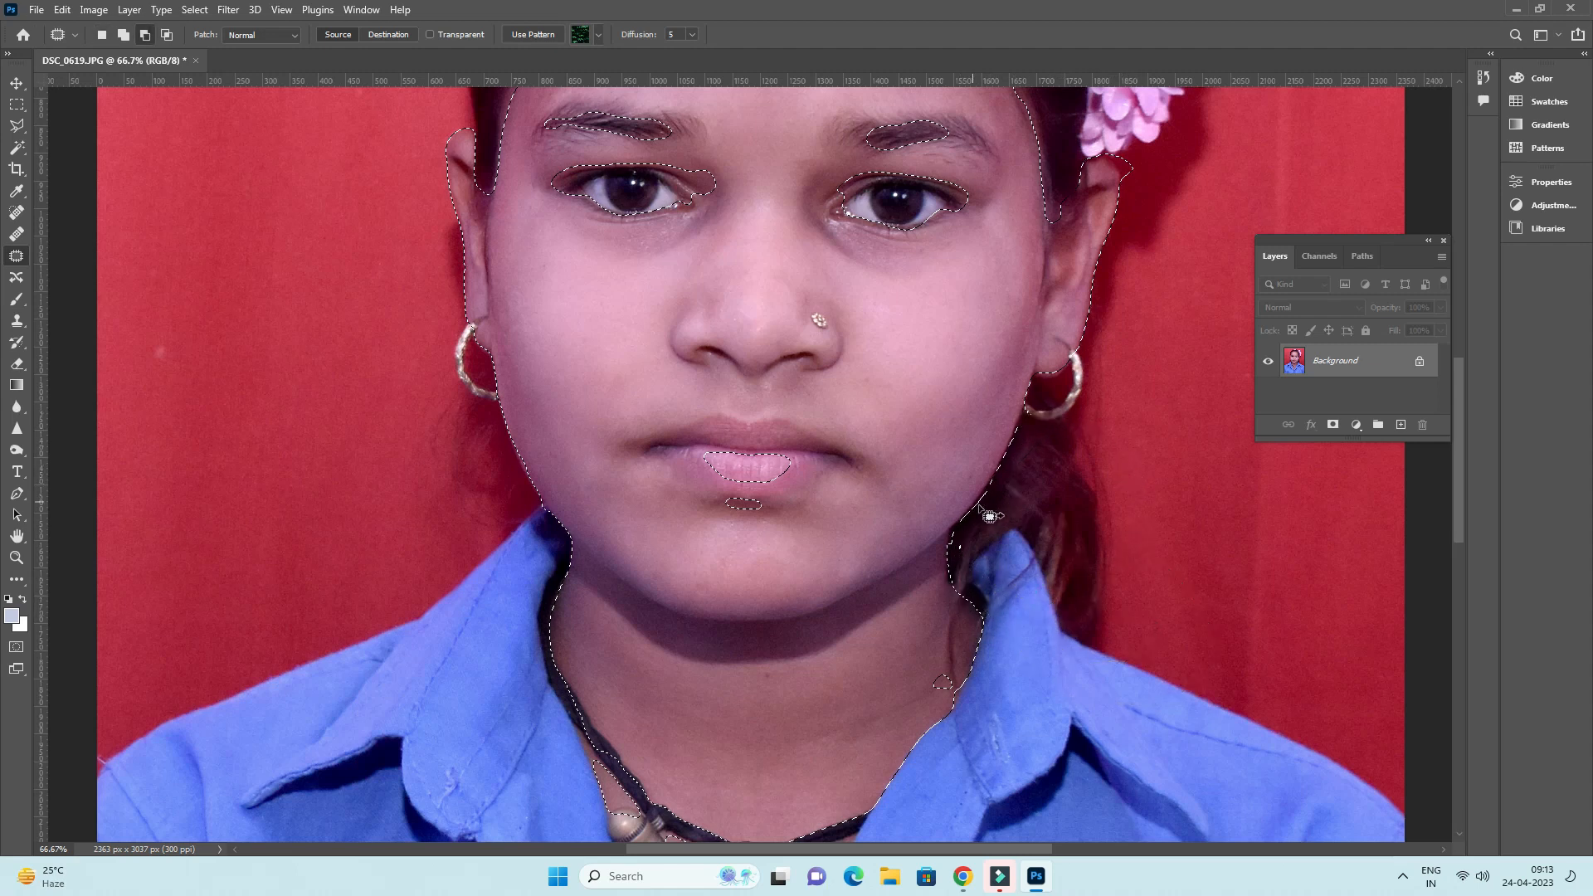
# - Add the skin at the inner and outer corners of the image's left eye to the selection with the Patch tool
pyautogui.scroll(5, 1047, 640)
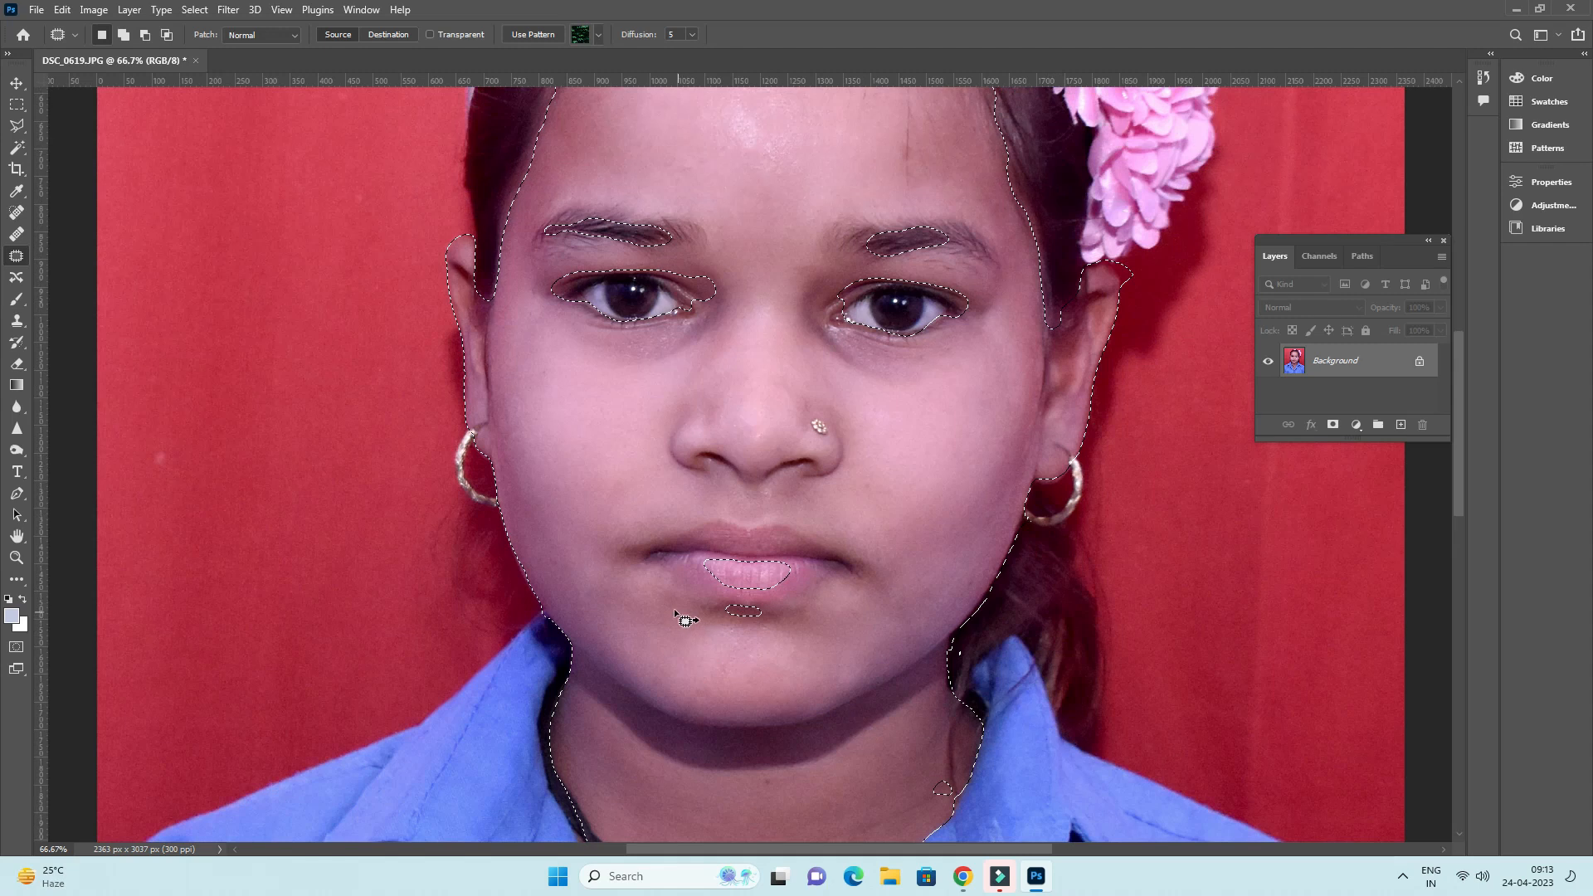
pyautogui.scroll(1, 687, 434)
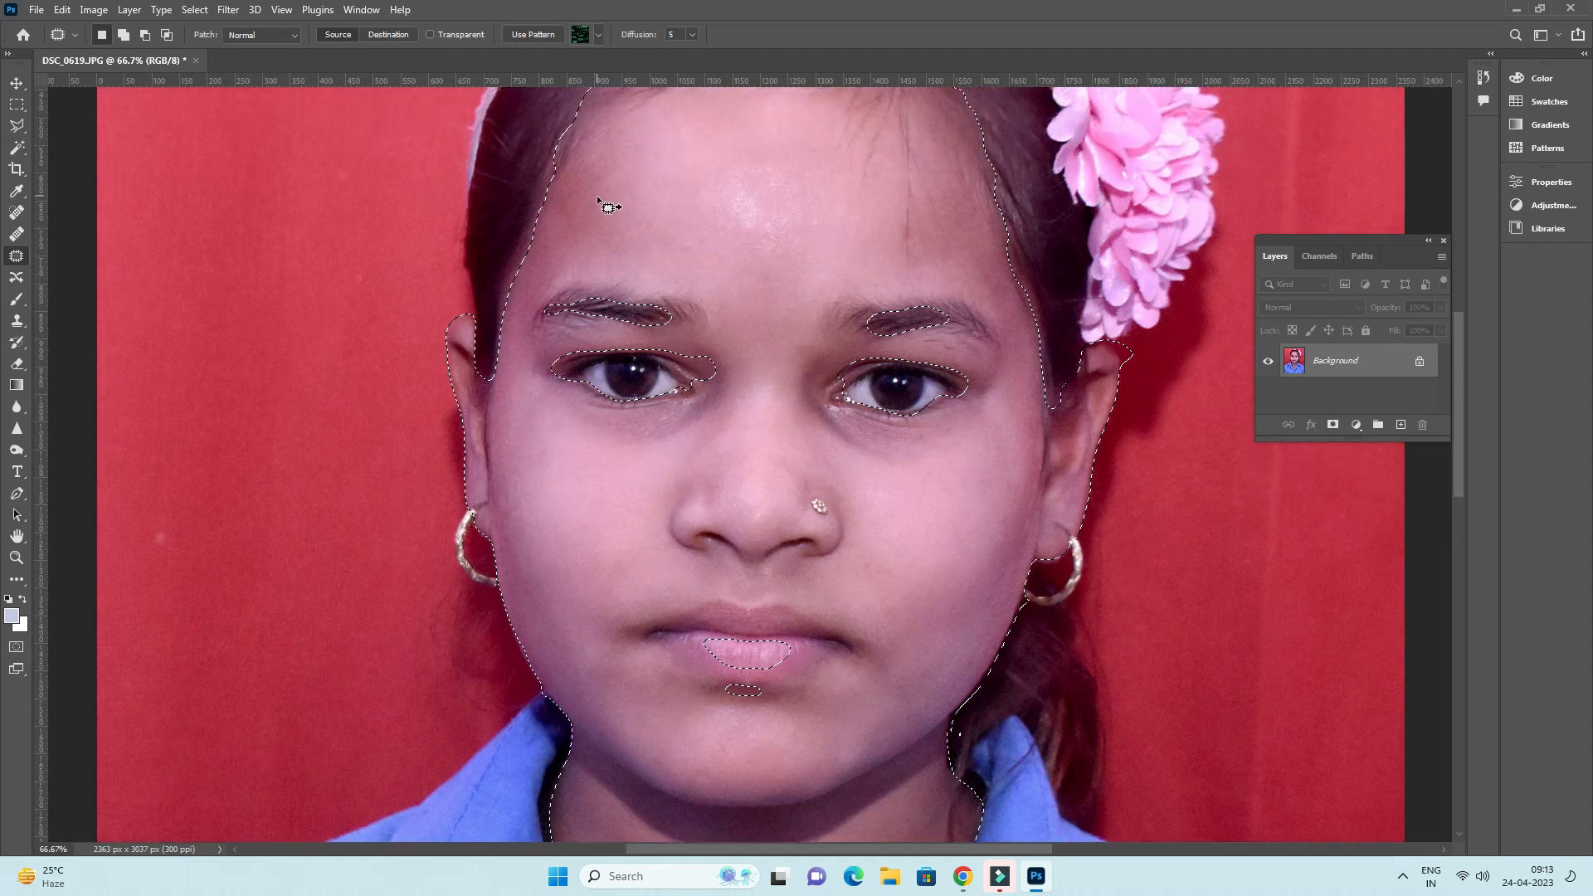
pyautogui.hotkey('ctrl', '+')
pyautogui.scroll(1, 631, 248)
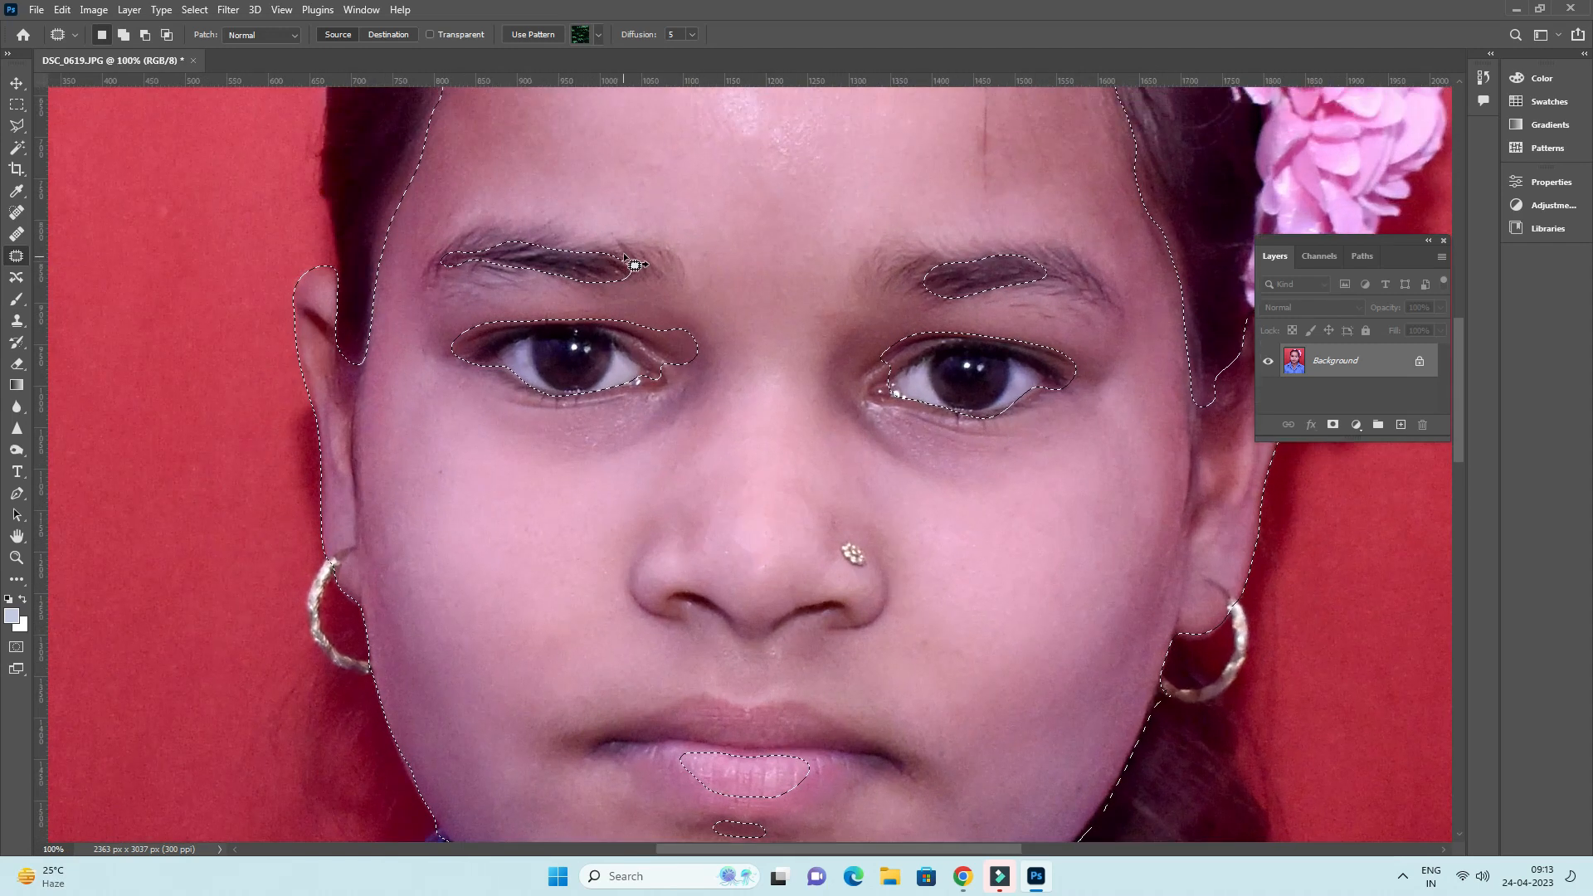
pyautogui.press('shift')
pyautogui.moveTo(827, 340)
pyautogui.mouseDown()
pyautogui.moveTo(929, 331)
pyautogui.moveTo(873, 340)
pyautogui.mouseUp()
pyautogui.moveTo(652, 317)
pyautogui.mouseDown()
pyautogui.moveTo(722, 340)
pyautogui.moveTo(715, 383)
pyautogui.moveTo(631, 333)
pyautogui.mouseUp()
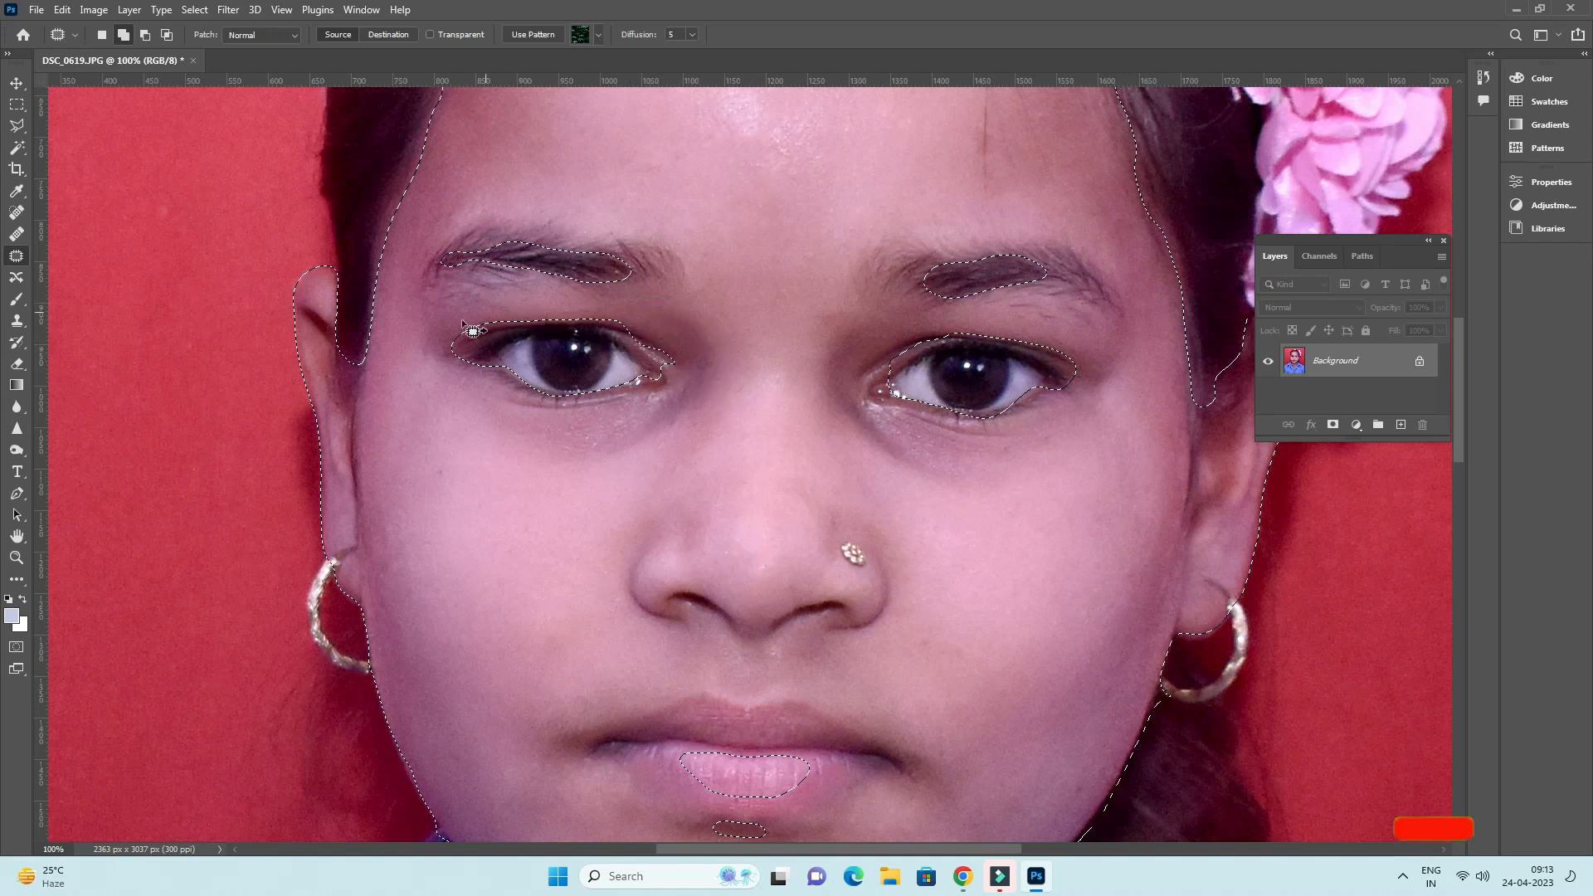
pyautogui.moveTo(420, 329)
pyautogui.mouseDown()
pyautogui.moveTo(523, 314)
pyautogui.moveTo(446, 433)
pyautogui.moveTo(498, 445)
pyautogui.mouseUp()
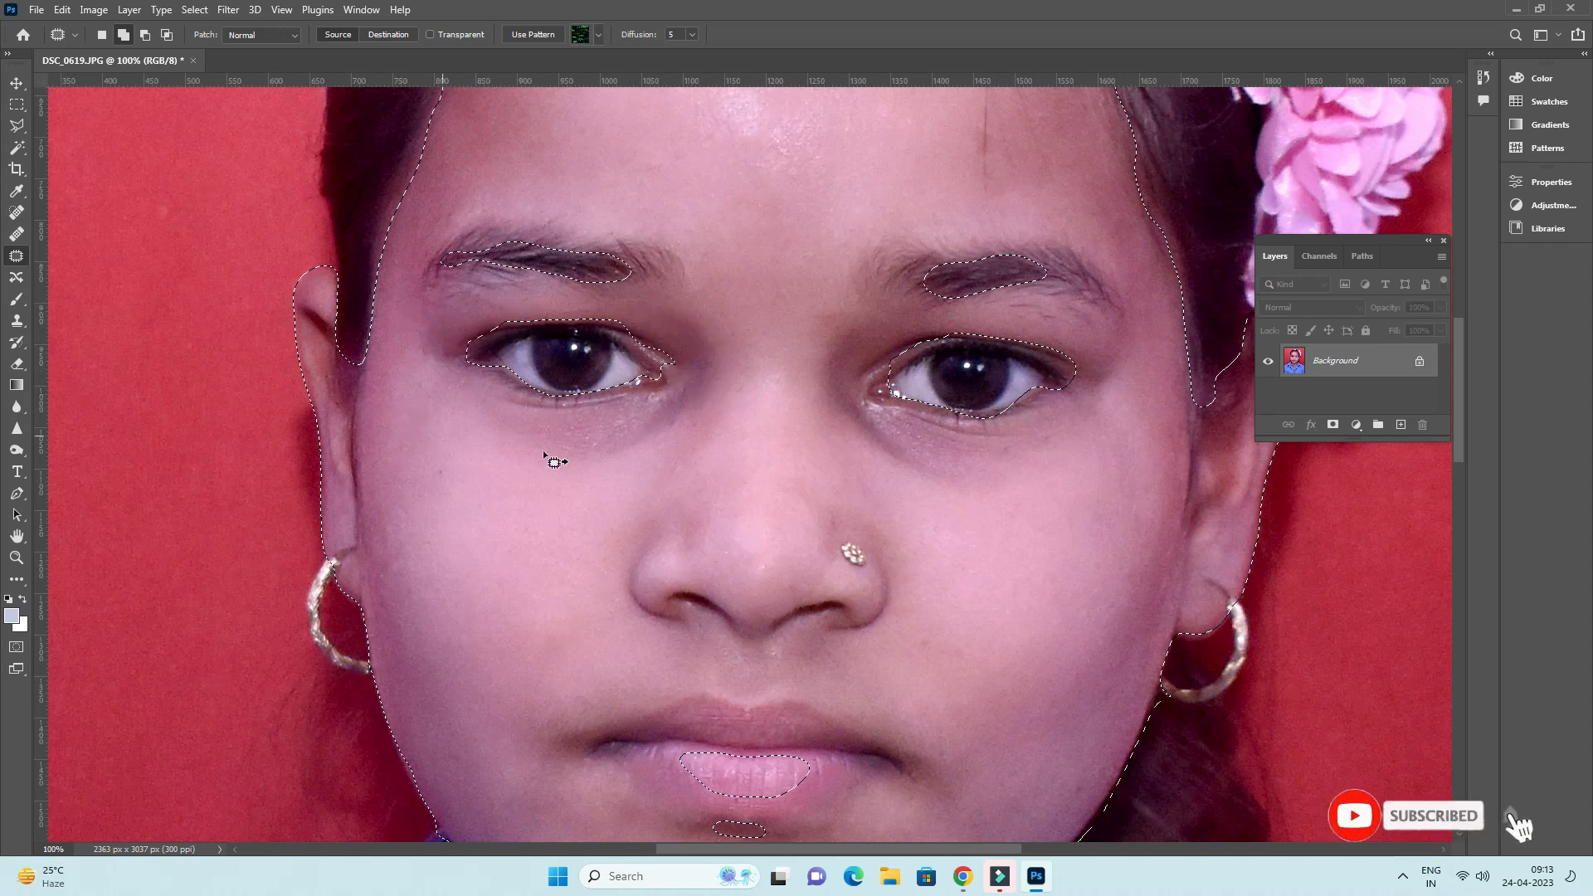
# - Add the remaining skin around the corners and lid edges of both eyes to the selection with the Patch tool
pyautogui.scroll(1, 1013, 423)
pyautogui.moveTo(993, 401)
pyautogui.mouseDown()
pyautogui.moveTo(1052, 406)
pyautogui.moveTo(1009, 421)
pyautogui.moveTo(898, 419)
pyautogui.mouseUp()
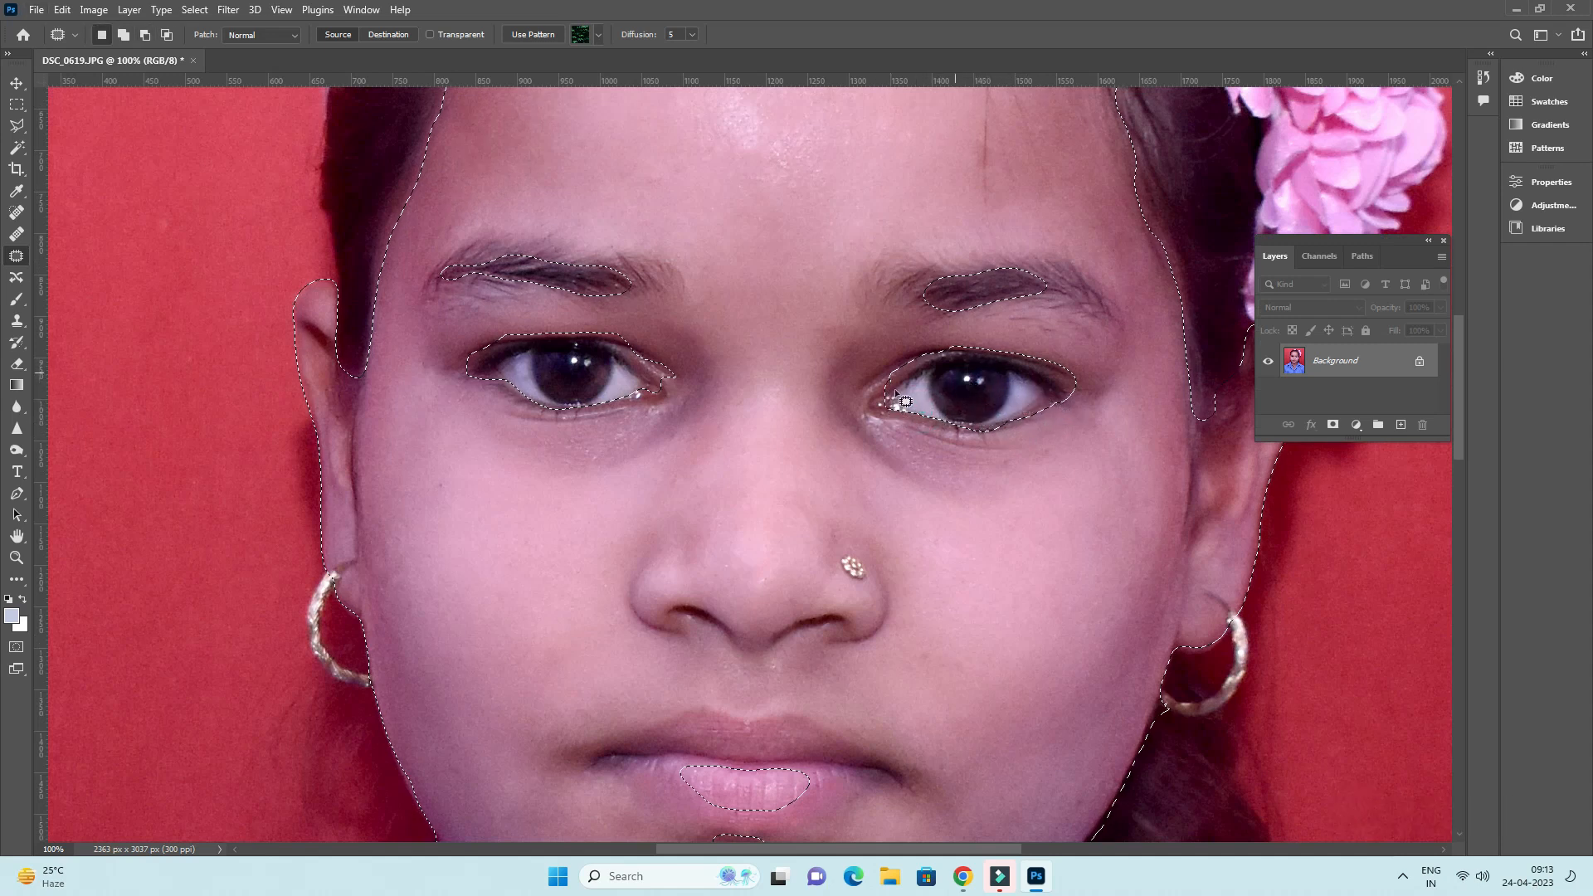
pyautogui.moveTo(621, 390)
pyautogui.mouseDown()
pyautogui.moveTo(663, 386)
pyautogui.moveTo(624, 392)
pyautogui.mouseUp()
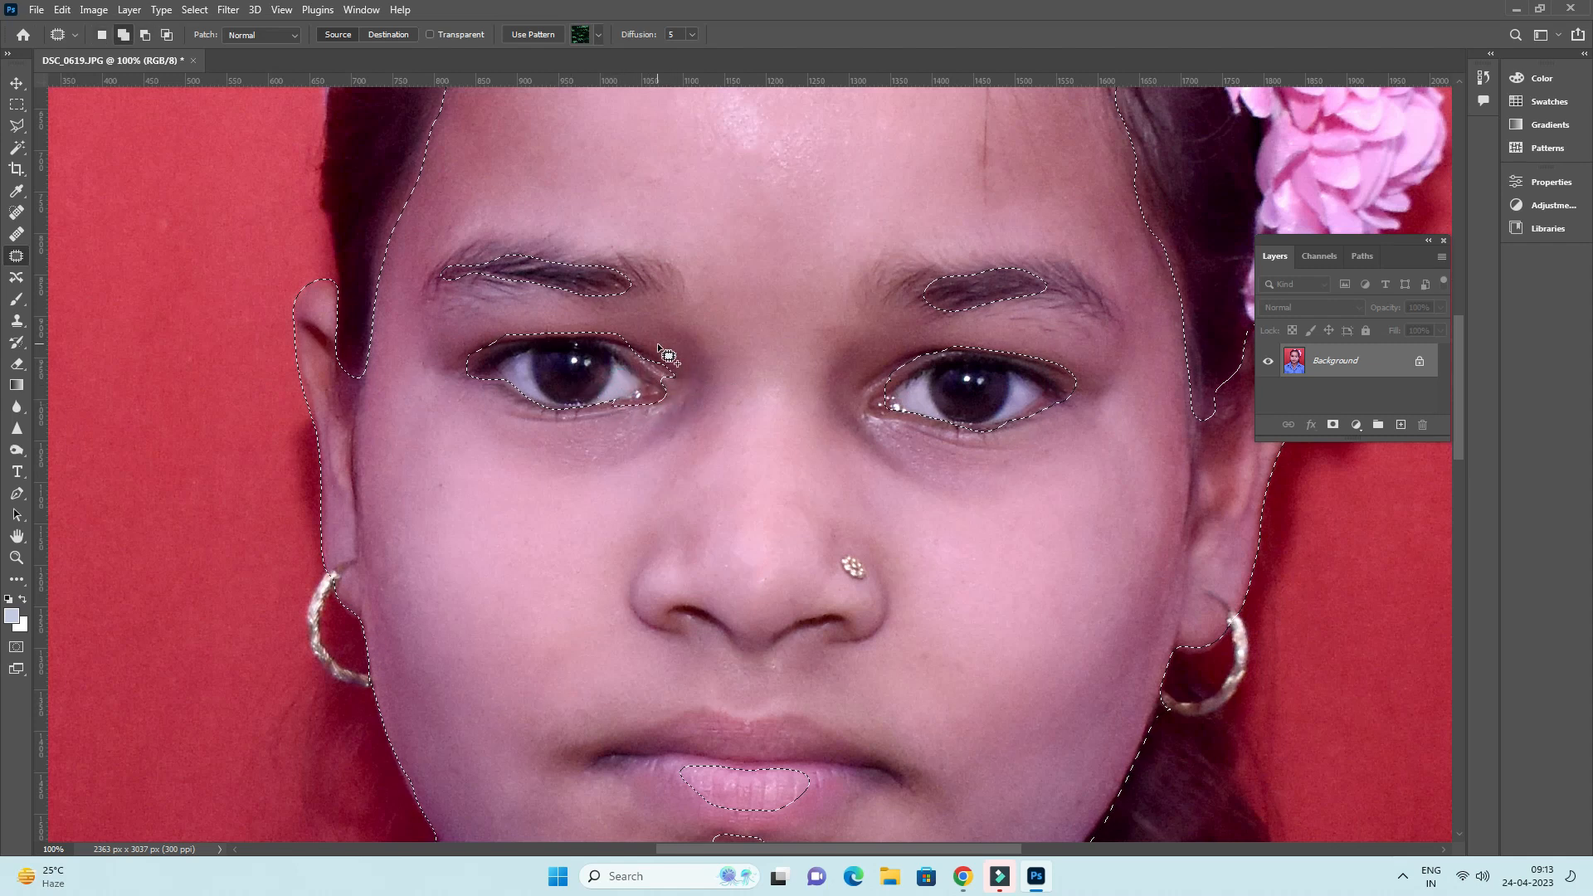
pyautogui.moveTo(645, 329)
pyautogui.mouseDown()
pyautogui.moveTo(678, 379)
pyautogui.moveTo(631, 314)
pyautogui.mouseUp()
pyautogui.moveTo(435, 371)
pyautogui.mouseDown()
pyautogui.moveTo(444, 339)
pyautogui.moveTo(513, 317)
pyautogui.moveTo(566, 324)
pyautogui.moveTo(426, 365)
pyautogui.mouseUp()
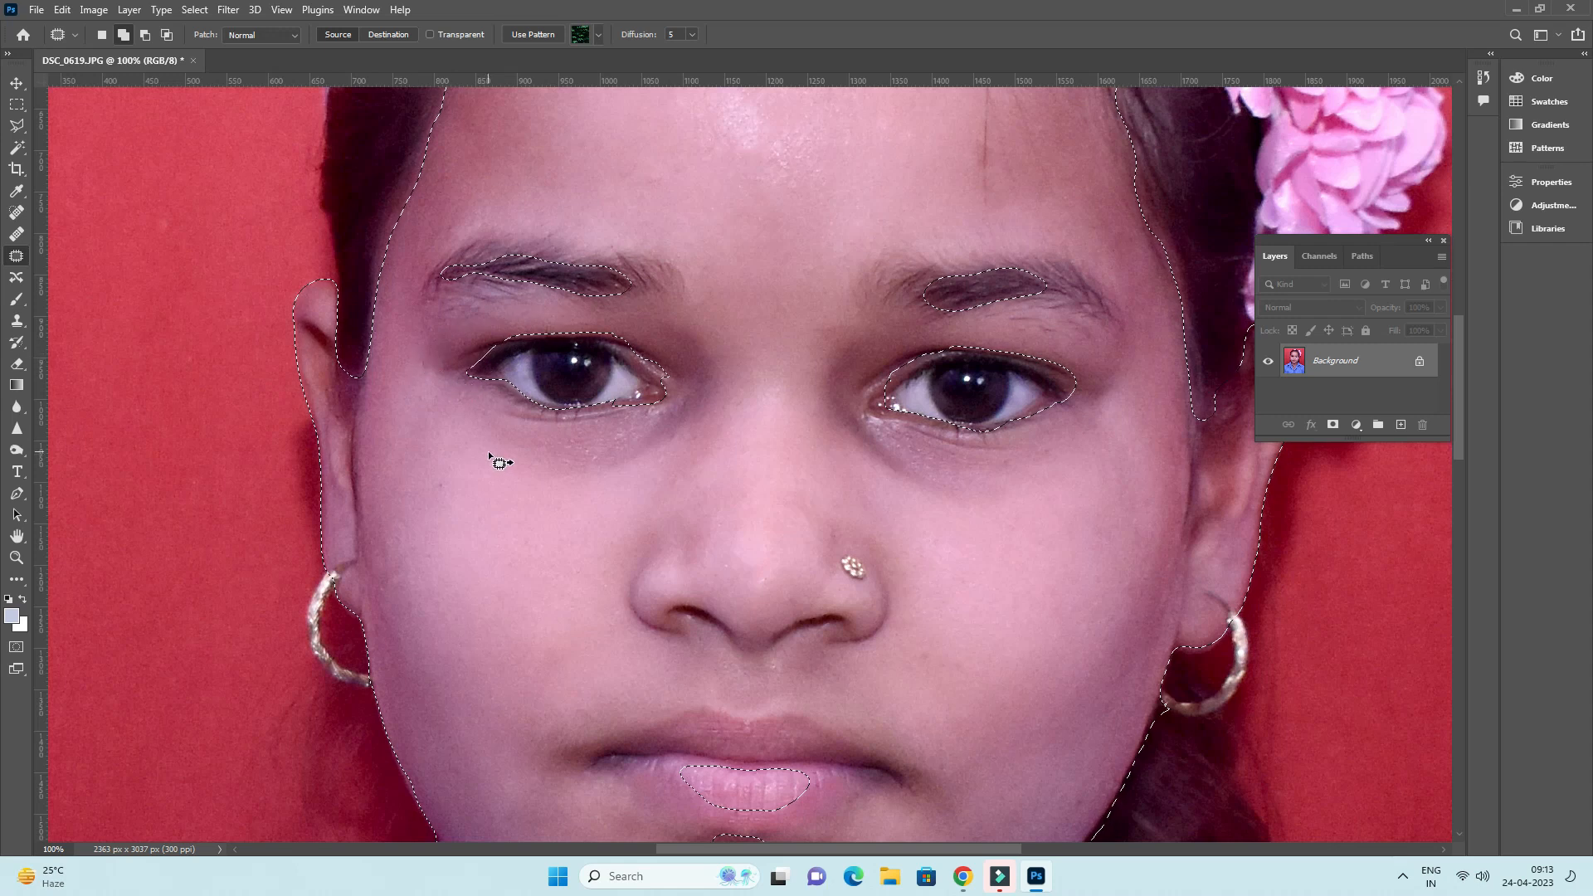
pyautogui.scroll(1, 918, 490)
# - Add the lips and the unselected patch just below them to the skin selection
pyautogui.scroll(-5, 858, 585)
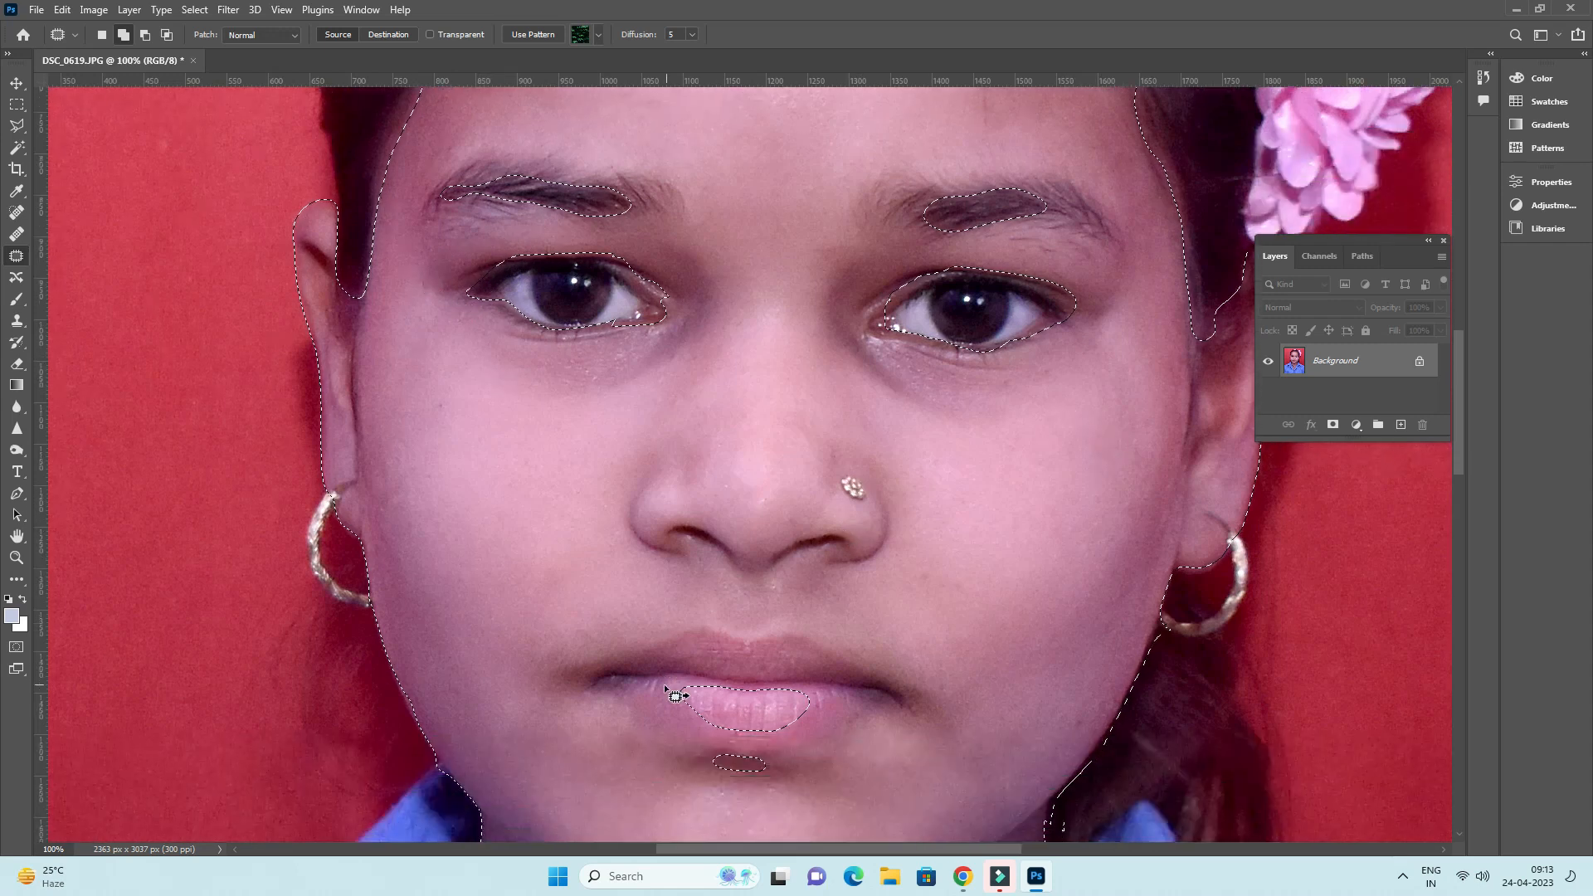
pyautogui.moveTo(685, 657); pyautogui.dragTo(650, 711)
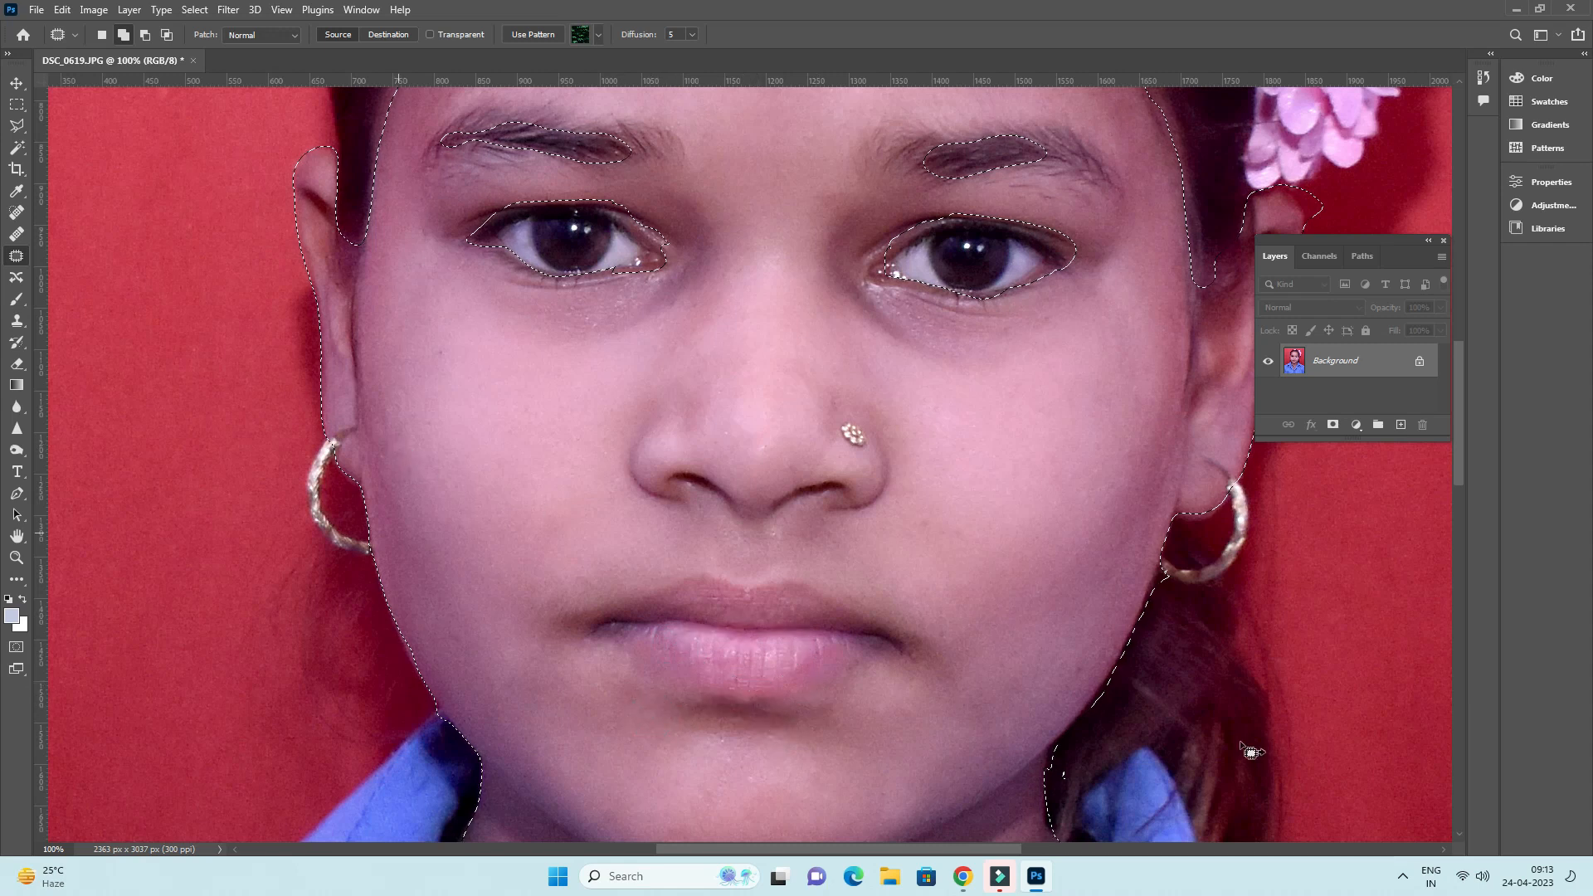
# - Sample the skin tone of the cheek on the image's right side as the foreground colour
pyautogui.scroll(1, 599, 562)
pyautogui.scroll(-3, 579, 486)
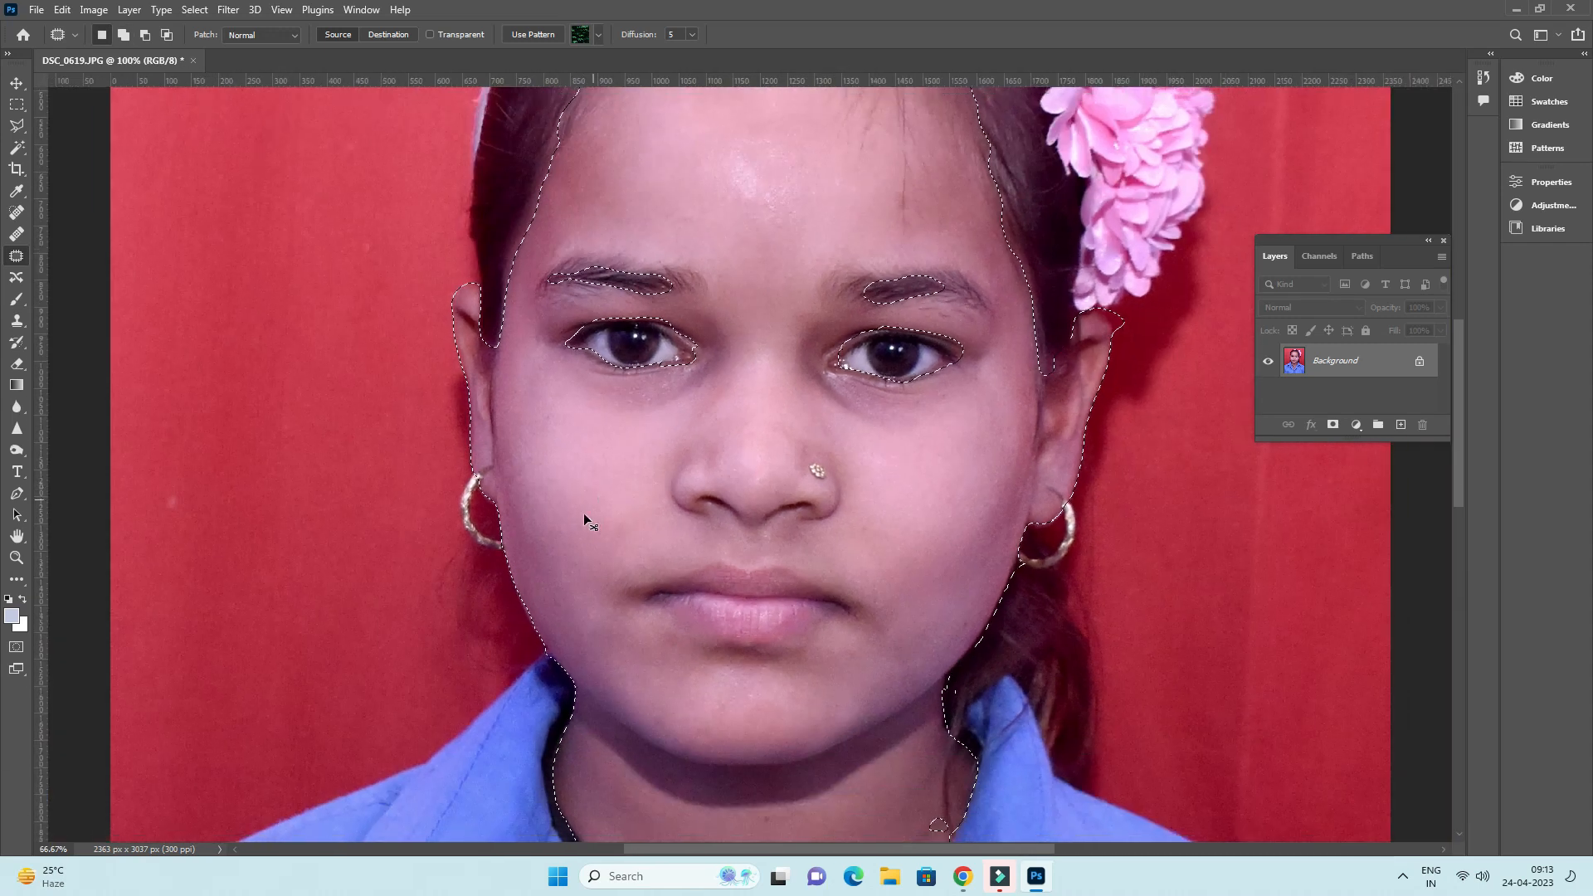
pyautogui.scroll(1, 629, 529)
pyautogui.scroll(1, 629, 530)
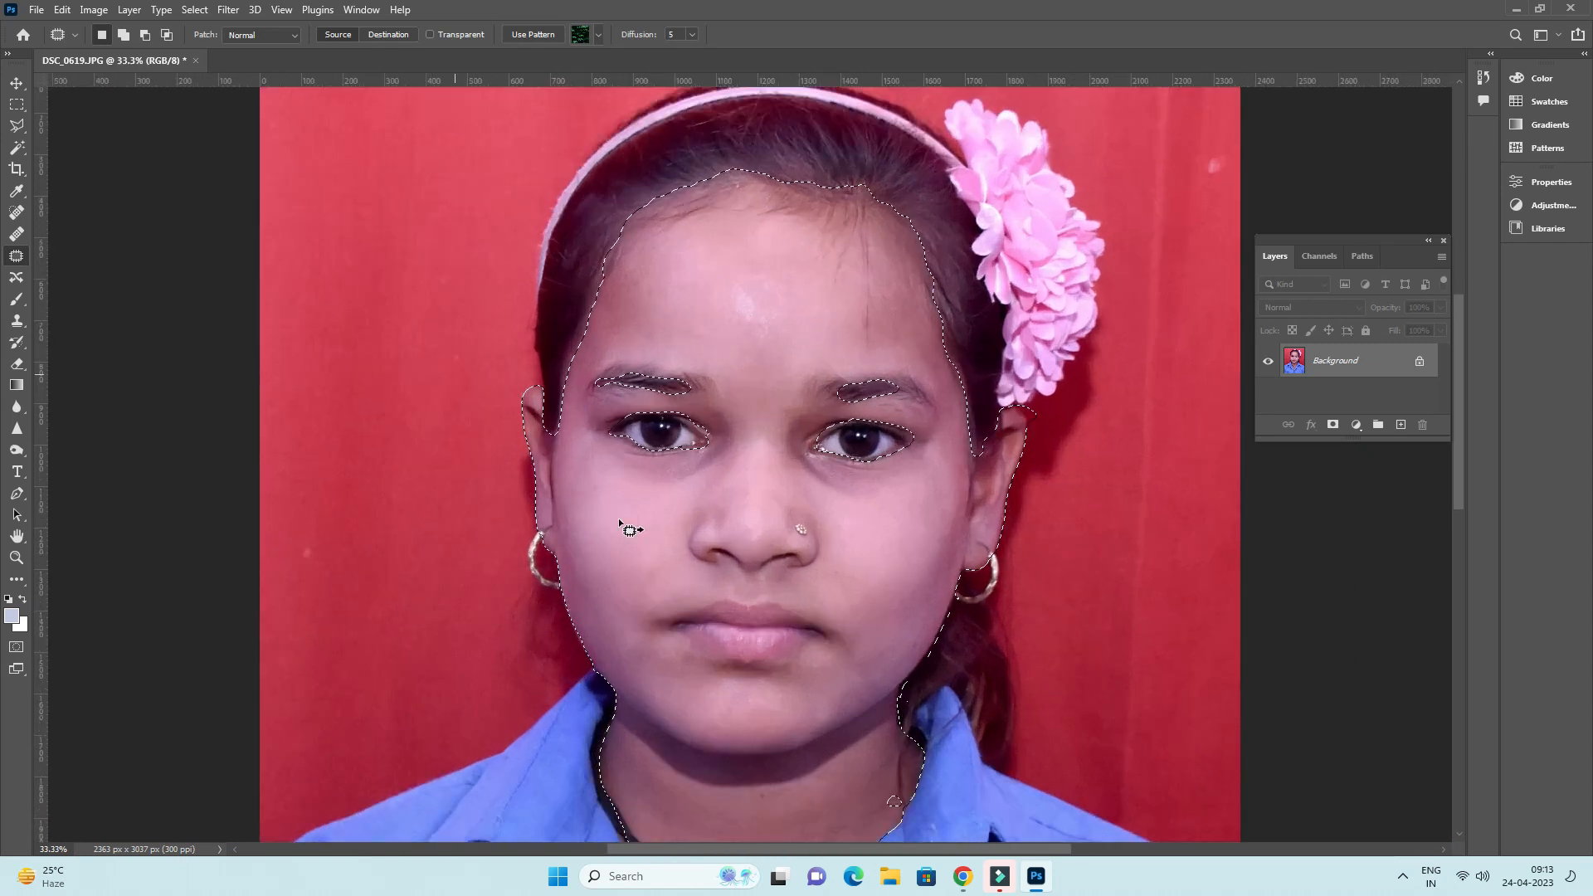
pyautogui.press('i')
pyautogui.scroll(-1, 593, 591)
pyautogui.scroll(1, 605, 496)
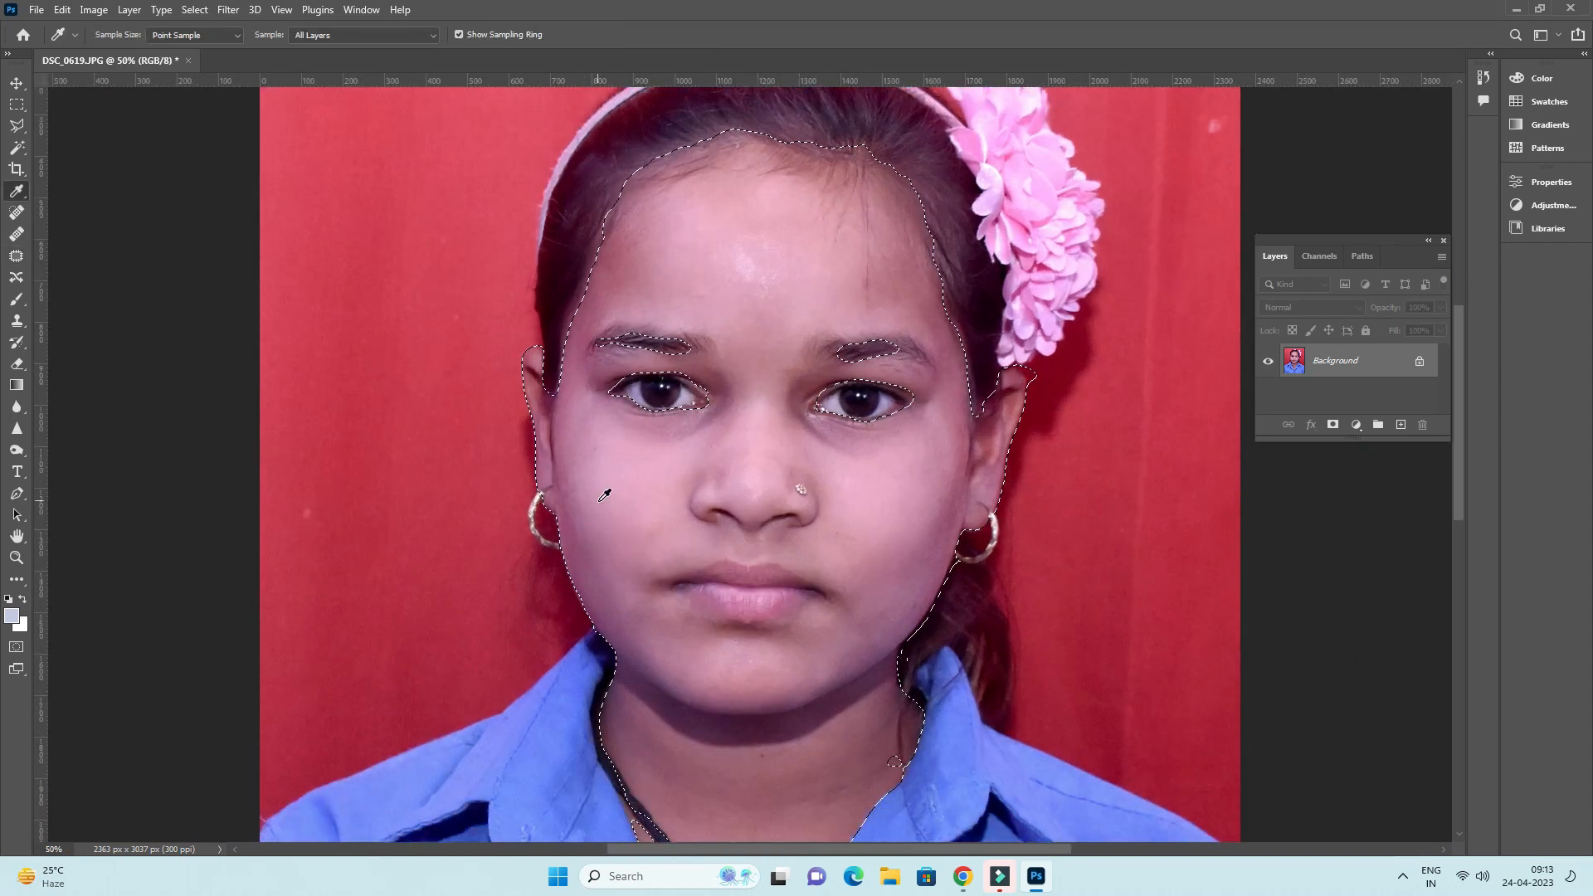
pyautogui.click(889, 529)
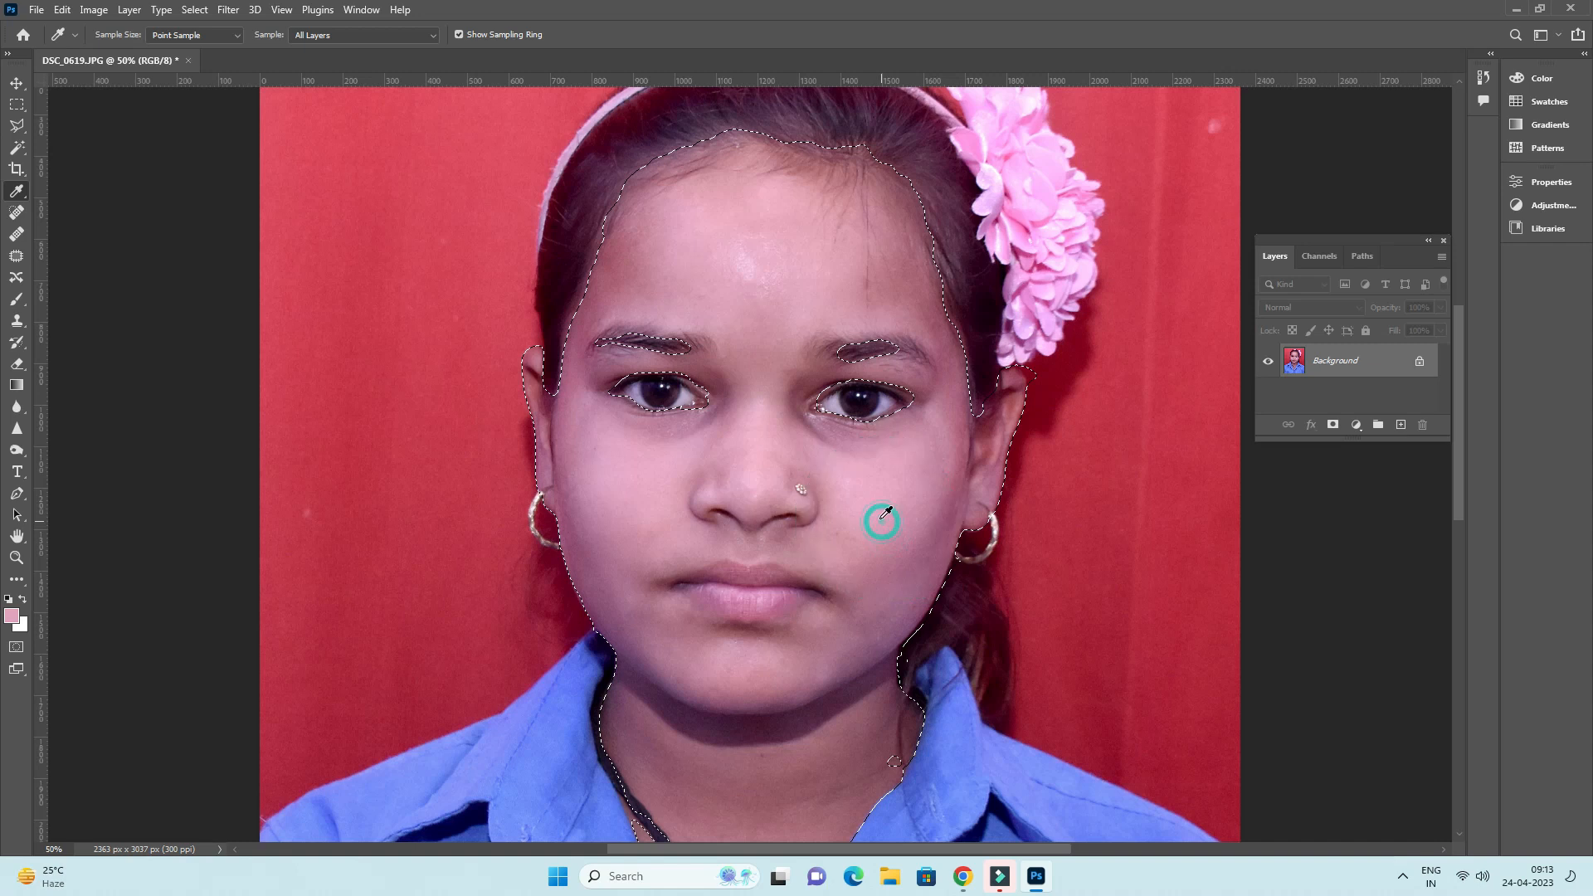
pyautogui.click(880, 528)
pyautogui.click(880, 539)
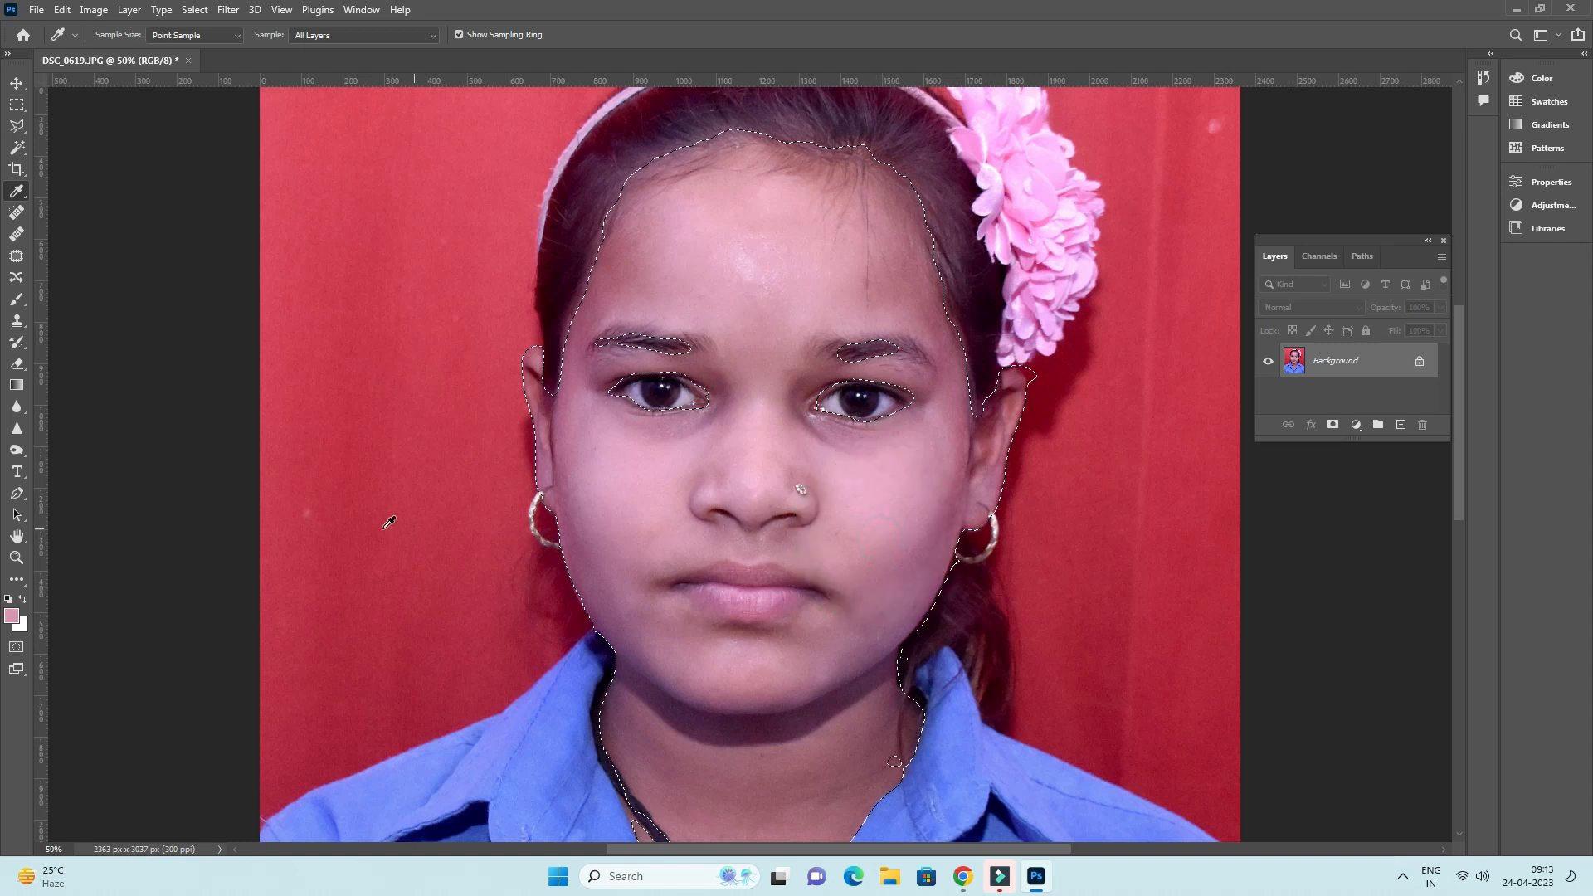
# - Paint the sampled skin tone over the forehead and sides of the face with the Brush at 17% opacity
pyautogui.press('b')
pyautogui.click(381, 35)
pyautogui.click(337, 53)
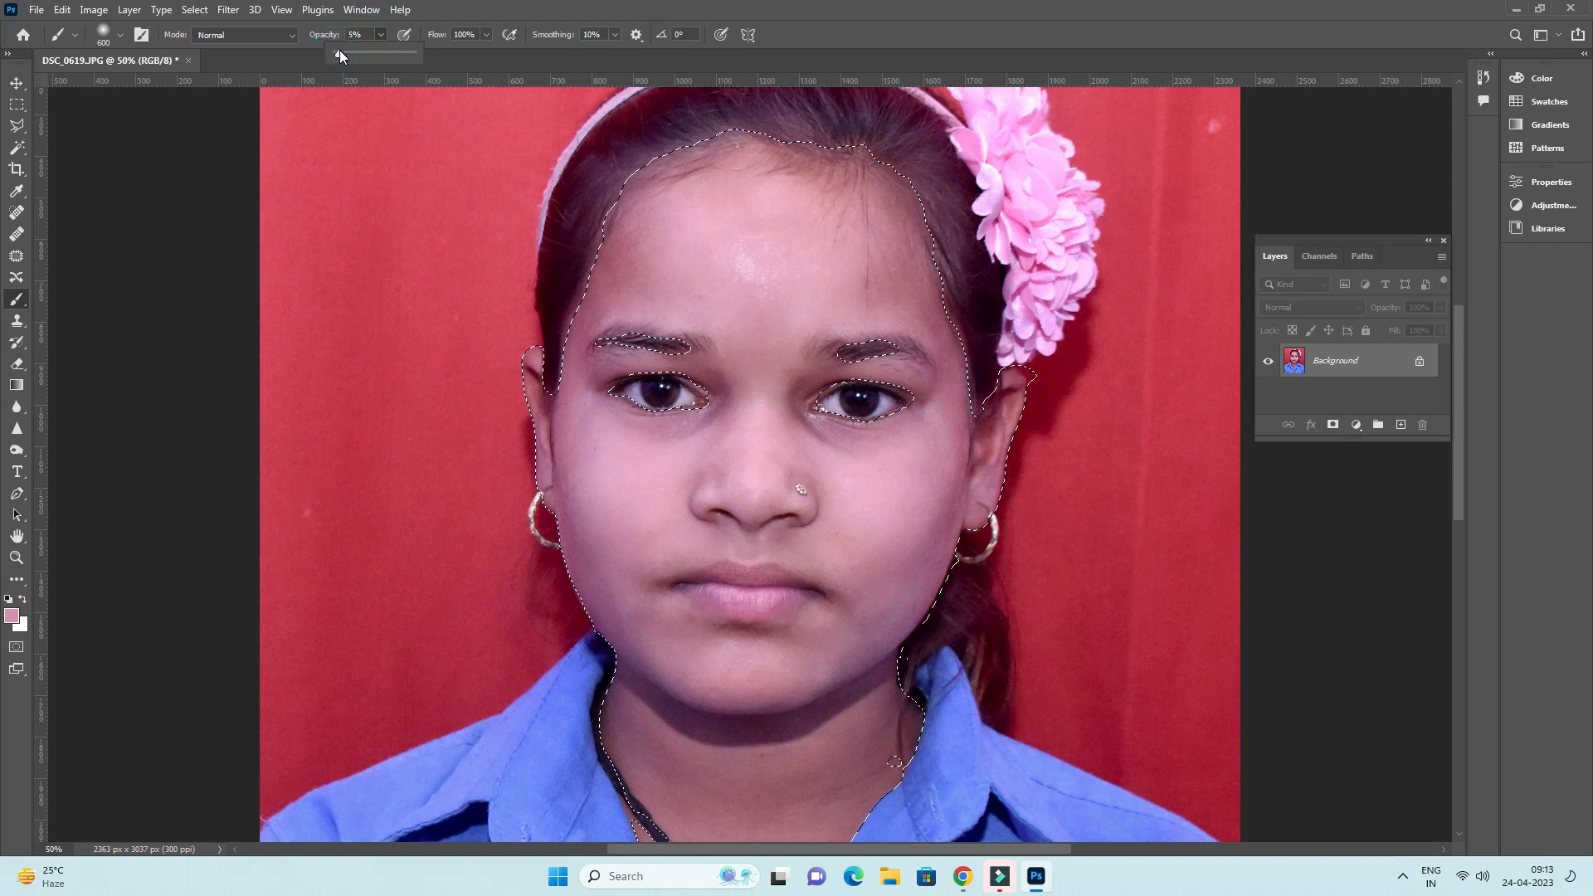
pyautogui.moveTo(347, 52); pyautogui.dragTo(349, 52)
pyautogui.scroll(2, 729, 366)
pyautogui.press('[')
pyautogui.moveTo(595, 327)
pyautogui.mouseDown()
pyautogui.moveTo(770, 298)
pyautogui.moveTo(762, 326)
pyautogui.moveTo(820, 290)
pyautogui.moveTo(923, 397)
pyautogui.moveTo(984, 522)
pyautogui.moveTo(1000, 465)
pyautogui.moveTo(952, 525)
pyautogui.moveTo(755, 461)
pyautogui.moveTo(773, 445)
pyautogui.moveTo(898, 458)
pyautogui.moveTo(922, 481)
pyautogui.moveTo(626, 417)
pyautogui.moveTo(556, 449)
pyautogui.mouseUp()
pyautogui.press('[')
pyautogui.press('[')
pyautogui.press(']')
pyautogui.scroll(-4, 666, 629)
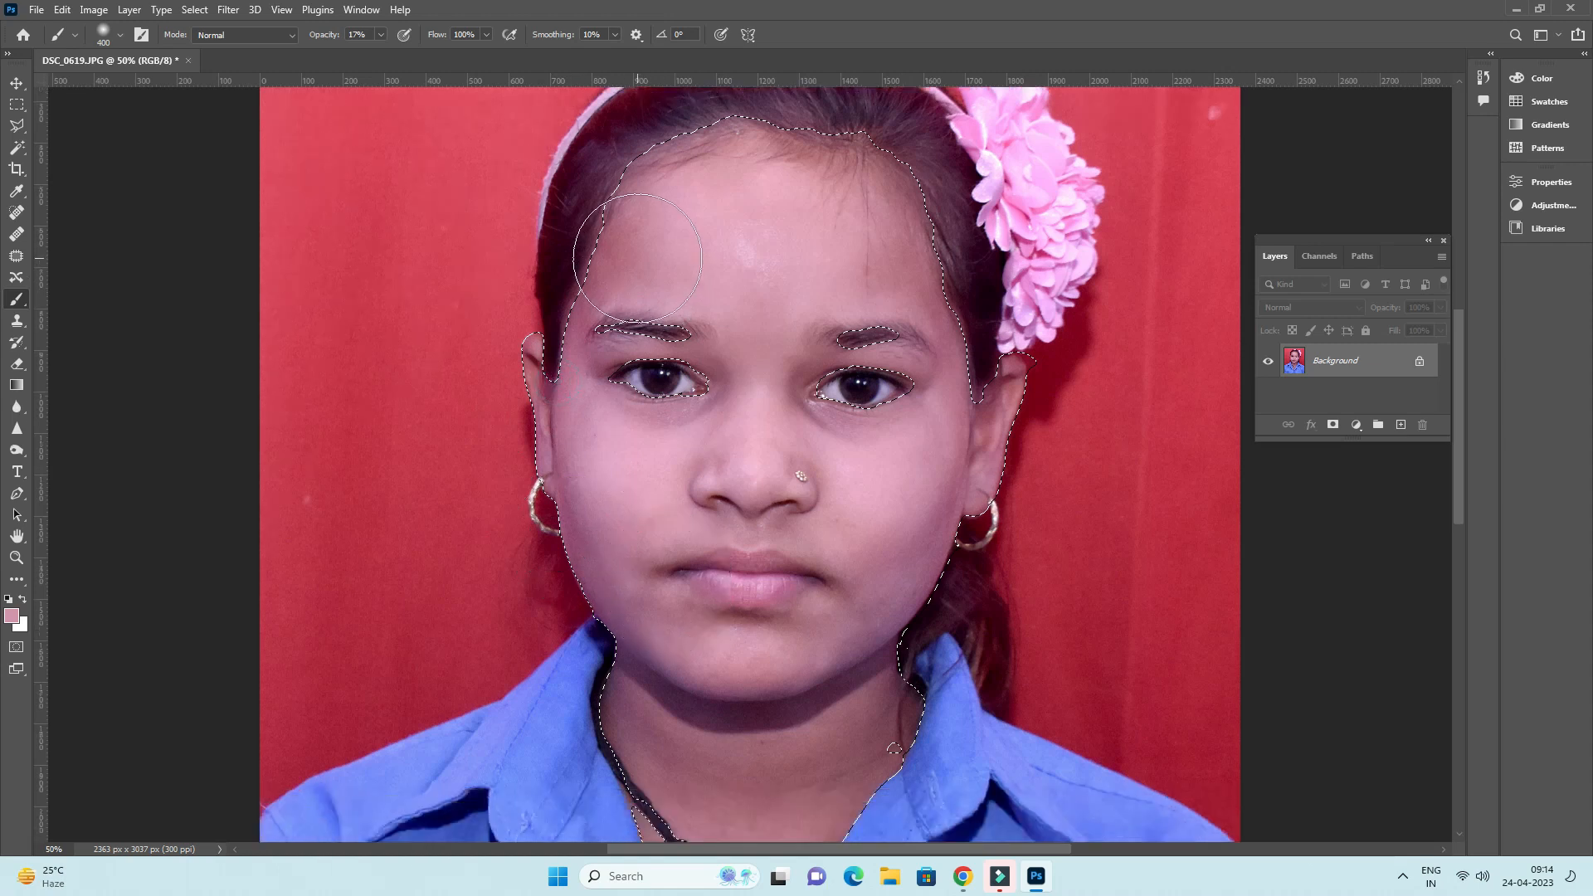
pyautogui.scroll(-1, 604, 357)
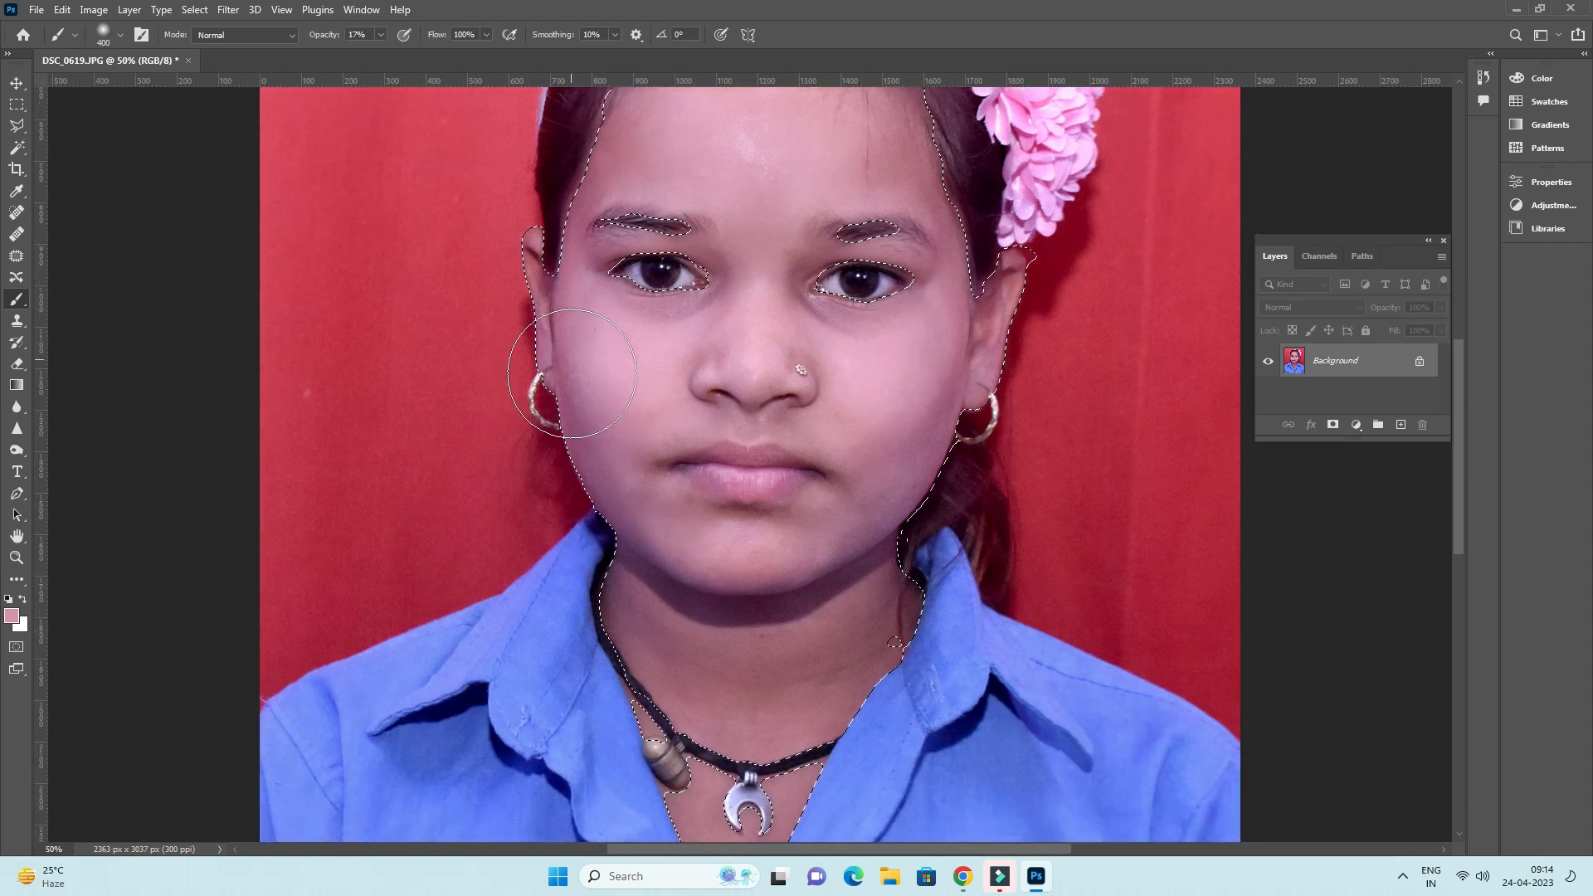
# - Brush the sampled skin tone over the nose, neck and jaw at 17% opacity to even out the complexion
pyautogui.press(']')
pyautogui.click(780, 380)
pyautogui.press('[')
pyautogui.scroll(-1, 722, 498)
pyautogui.scroll(-1, 830, 531)
pyautogui.click(618, 497)
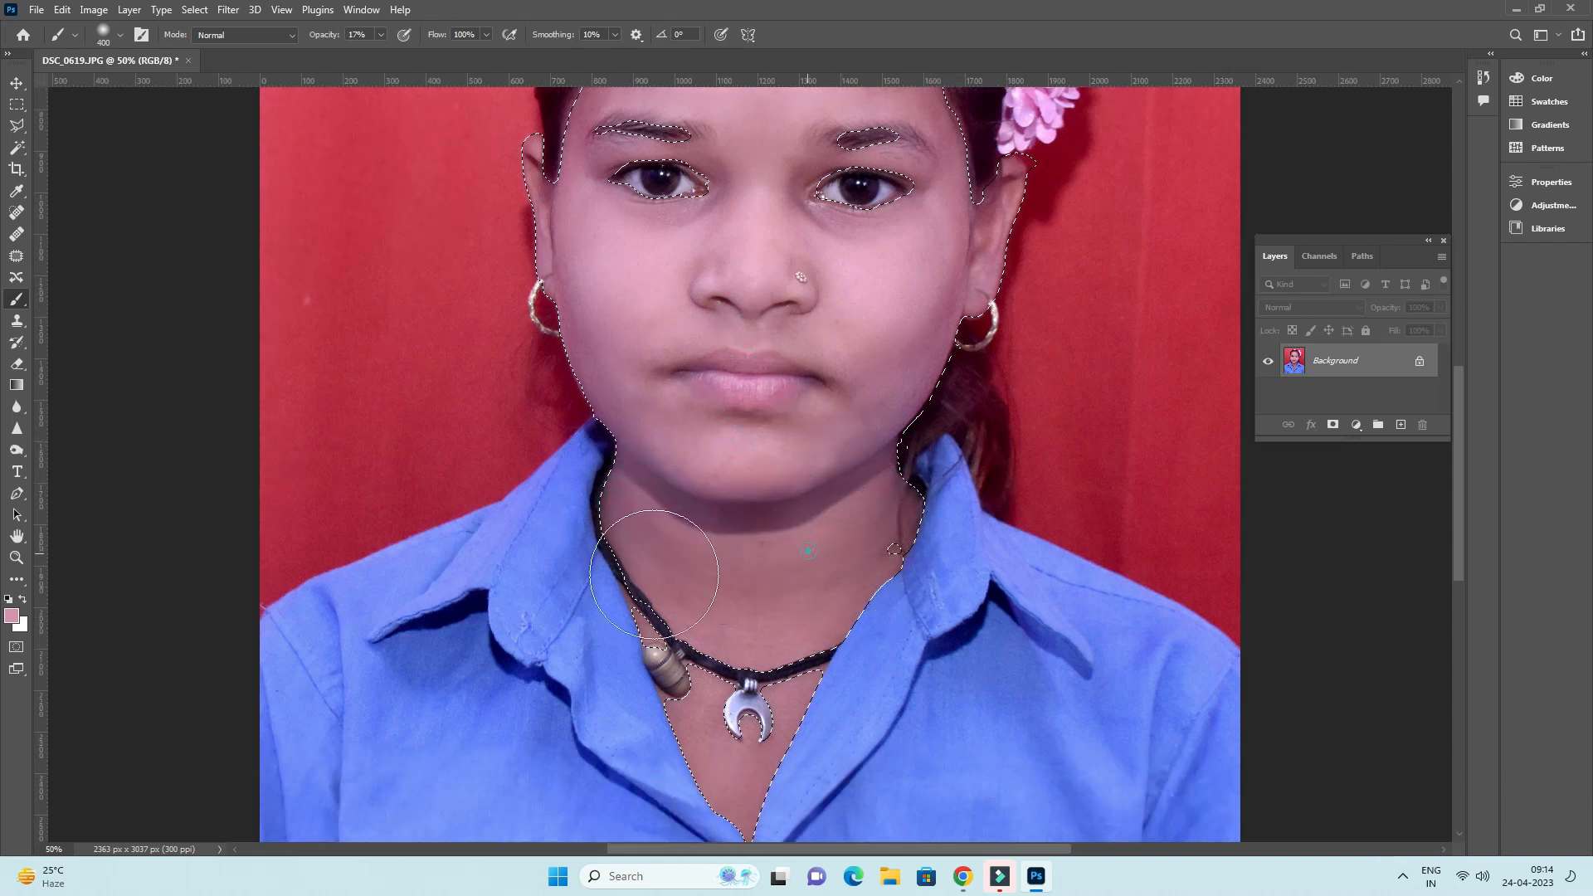
pyautogui.scroll(-1, 713, 705)
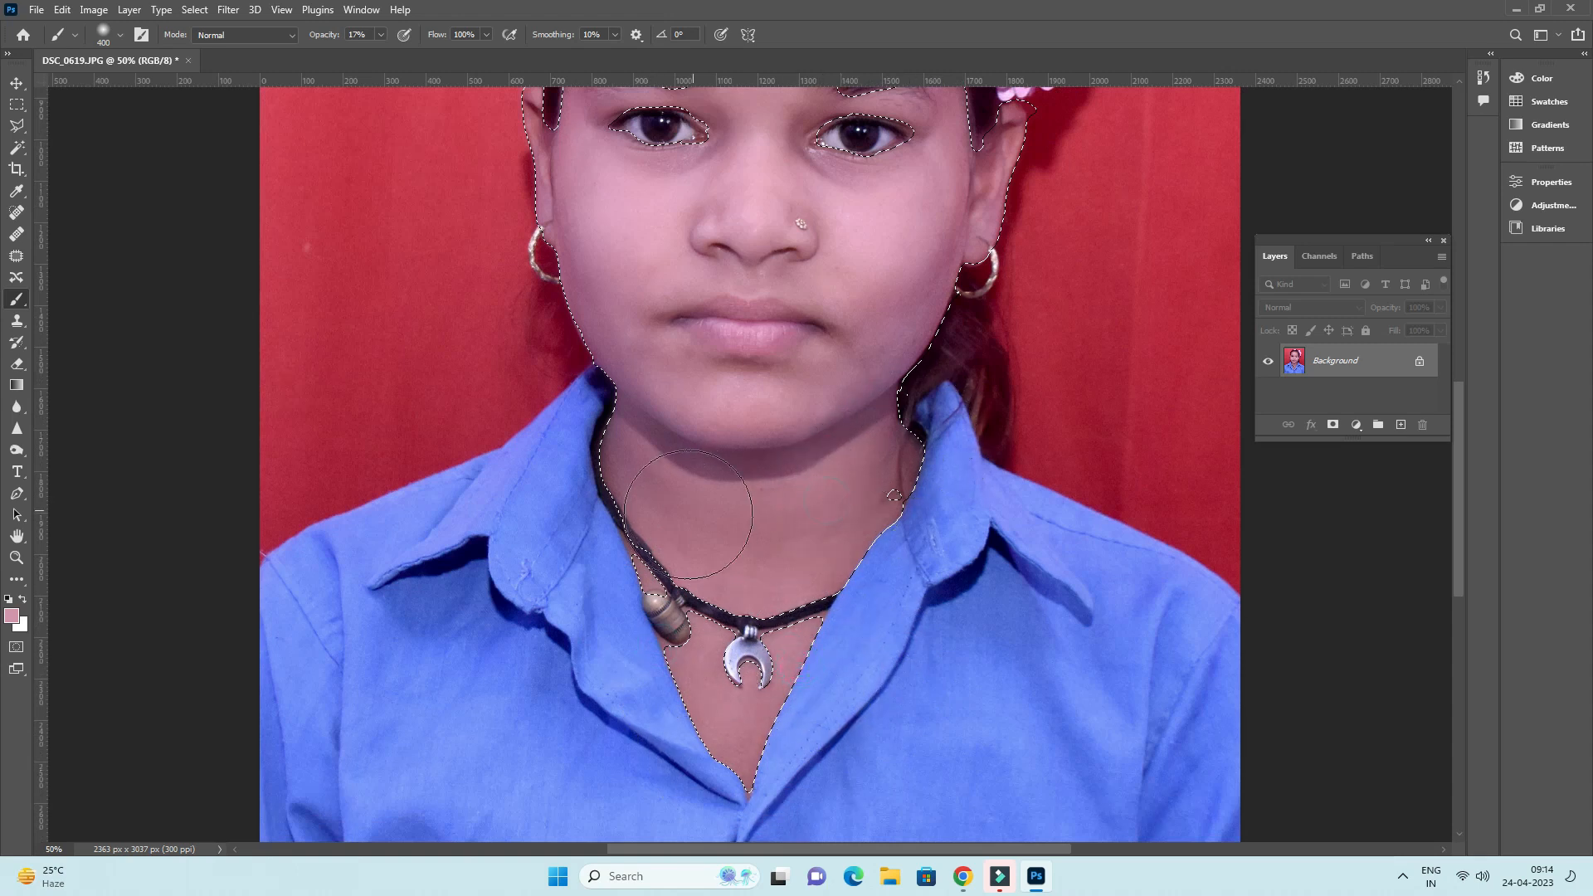
pyautogui.scroll(2, 871, 357)
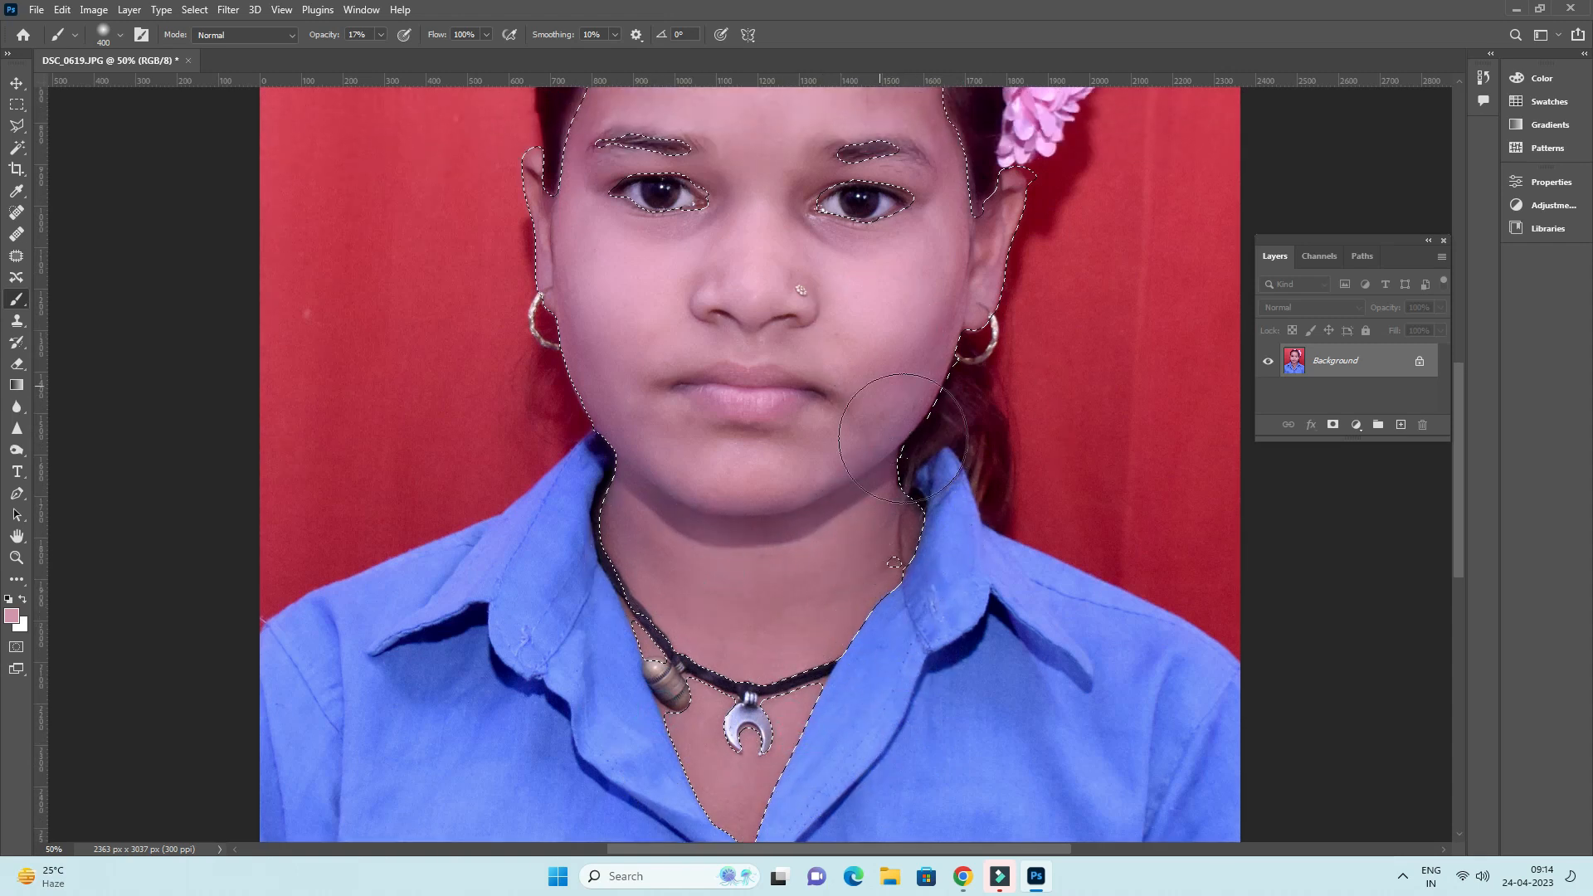
pyautogui.scroll(3, 875, 336)
pyautogui.scroll(2, 830, 324)
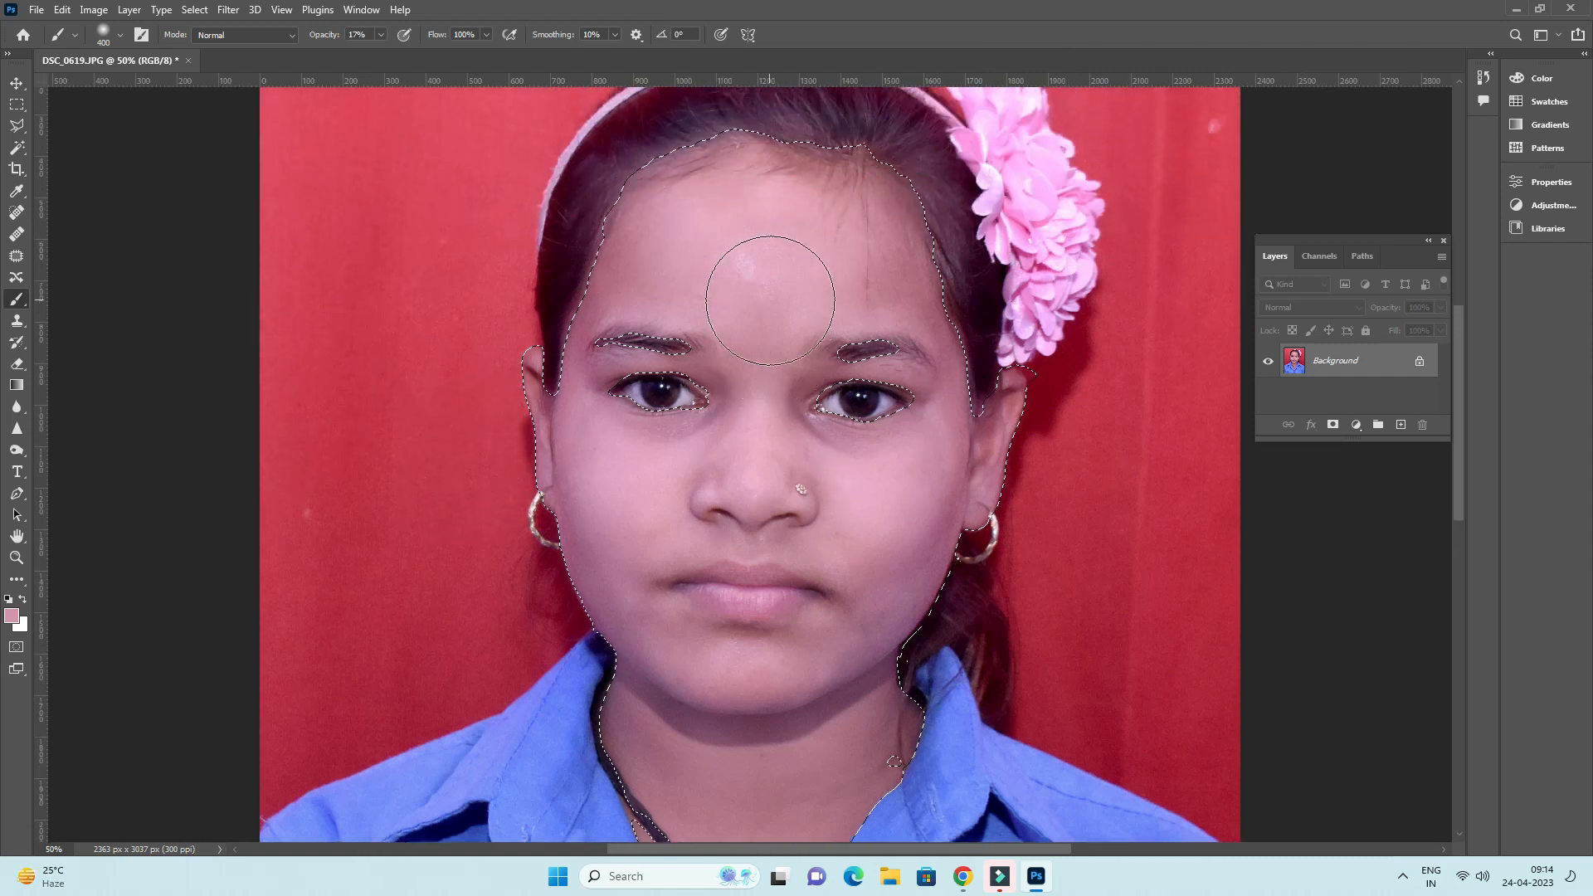
# - Clear the skin selection and select the red background around the head with the Magic Wand at tolerance 32
pyautogui.press('e')
pyautogui.press('w')
pyautogui.click(208, 338)
pyautogui.hotkey('ctrl', '-')
pyautogui.hotkey('ctrl', '-')
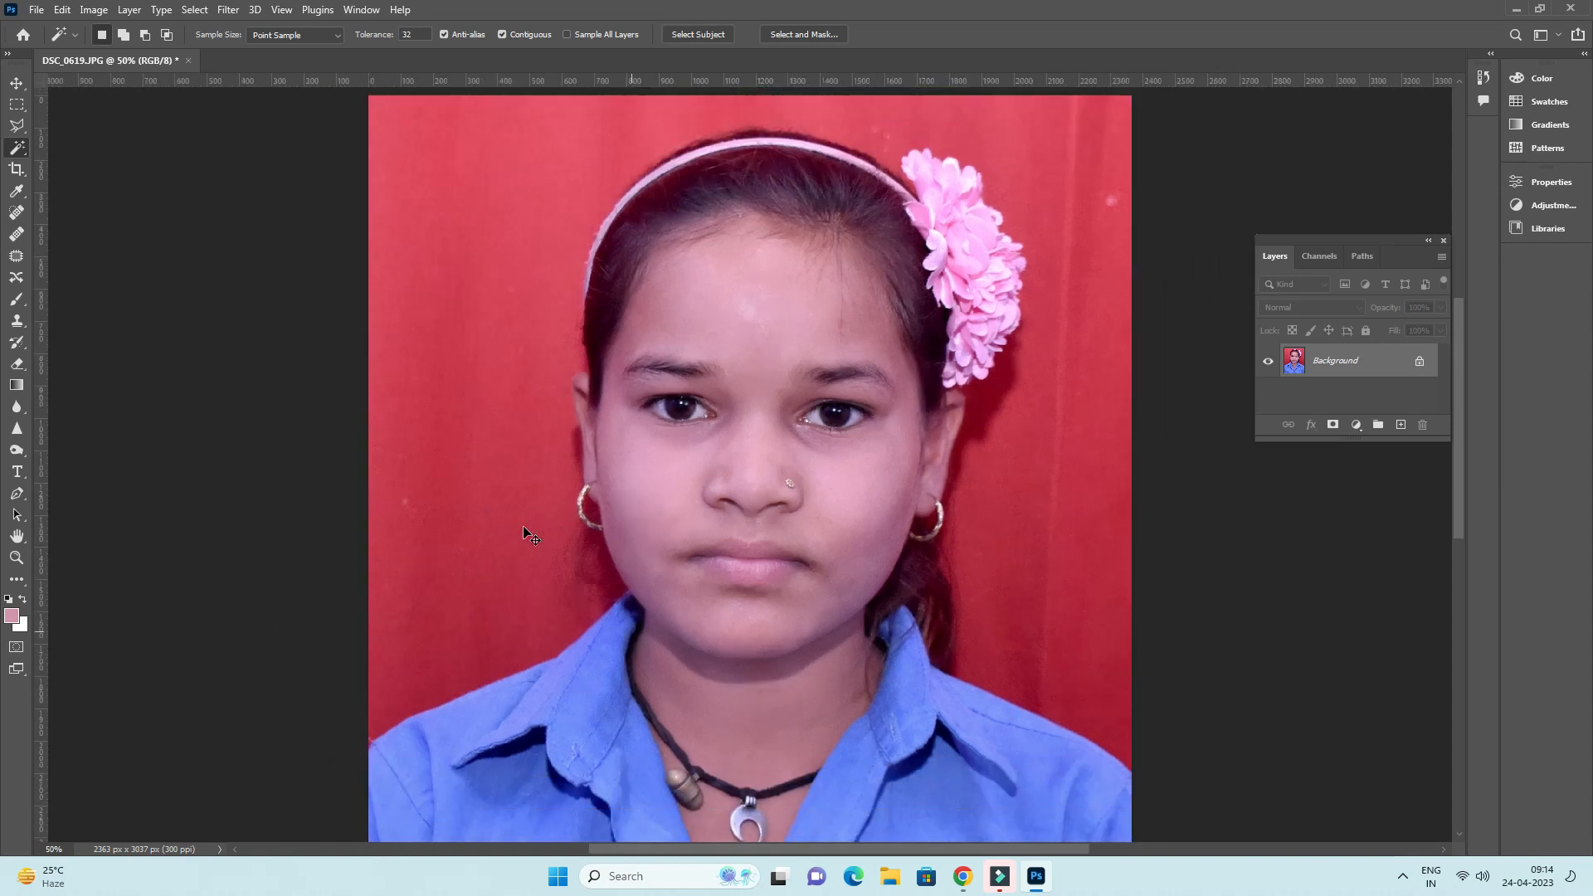
pyautogui.click(597, 366)
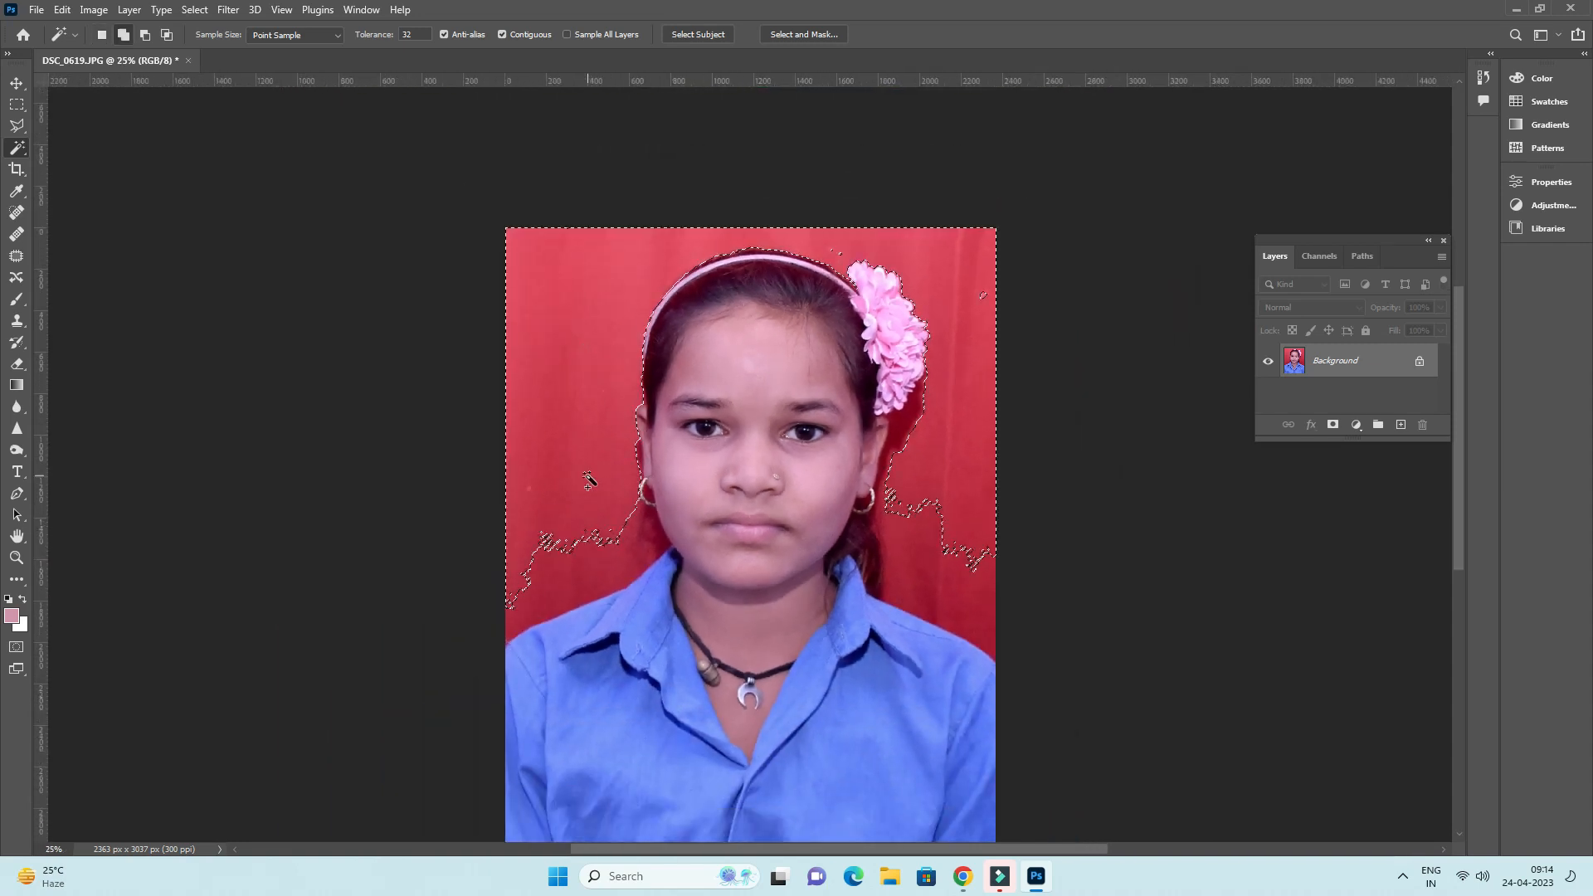
# - Add the unselected background patches above the shoulders, inside the earring, and around the hair and flower to the selection
pyautogui.keyDown('shift'); pyautogui.click(614, 552); pyautogui.keyUp('shift')
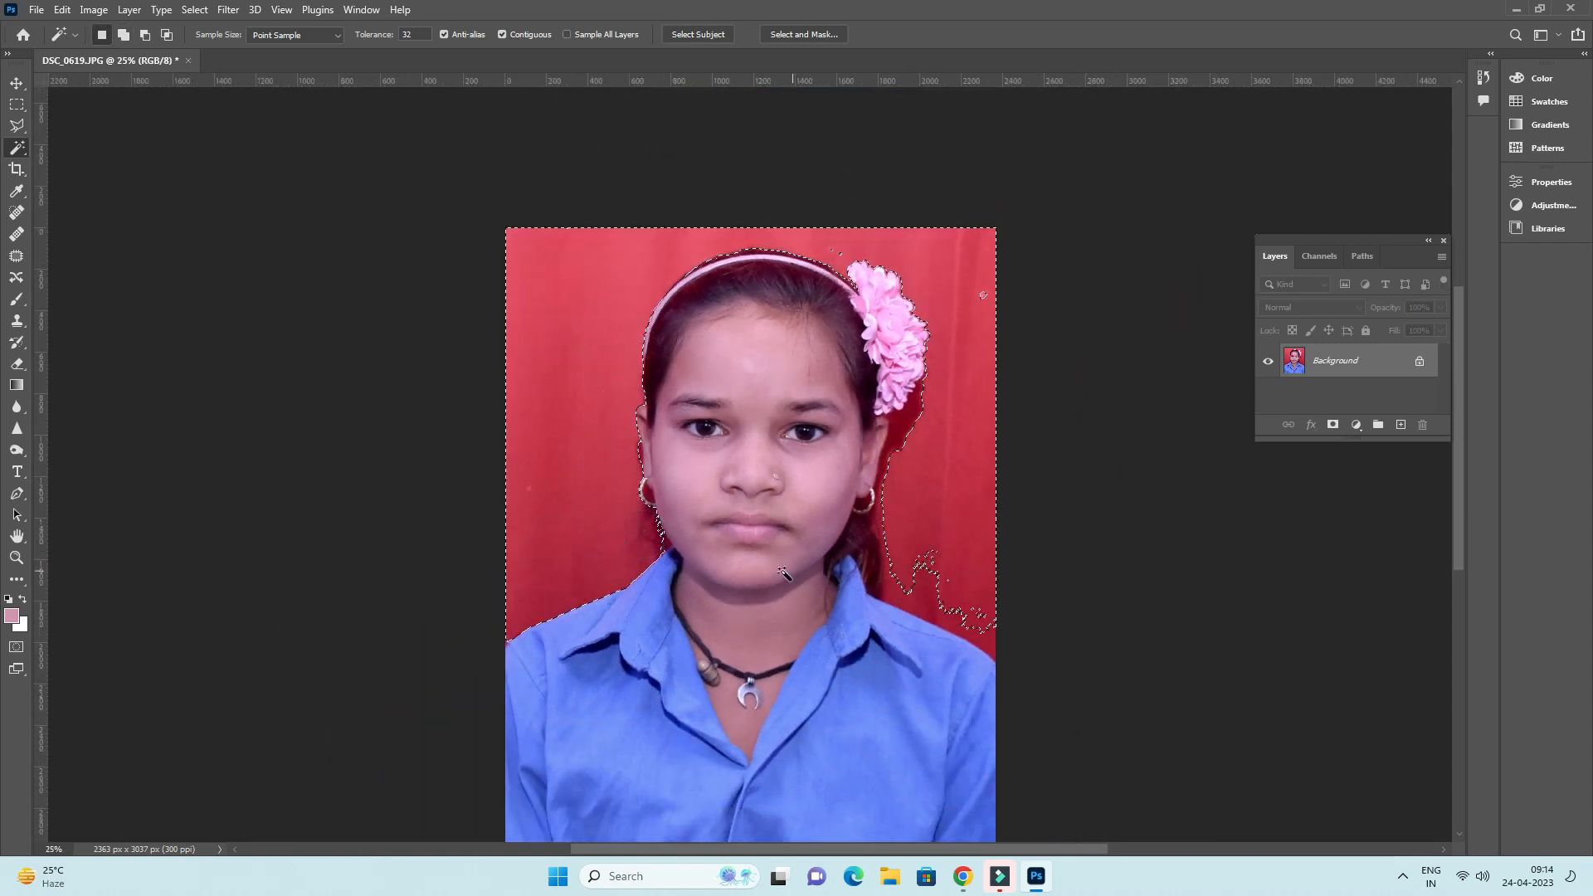
pyautogui.keyDown('shift'); pyautogui.click(668, 545); pyautogui.keyUp('shift')
pyautogui.keyDown('shift'); pyautogui.click(652, 493); pyautogui.keyUp('shift')
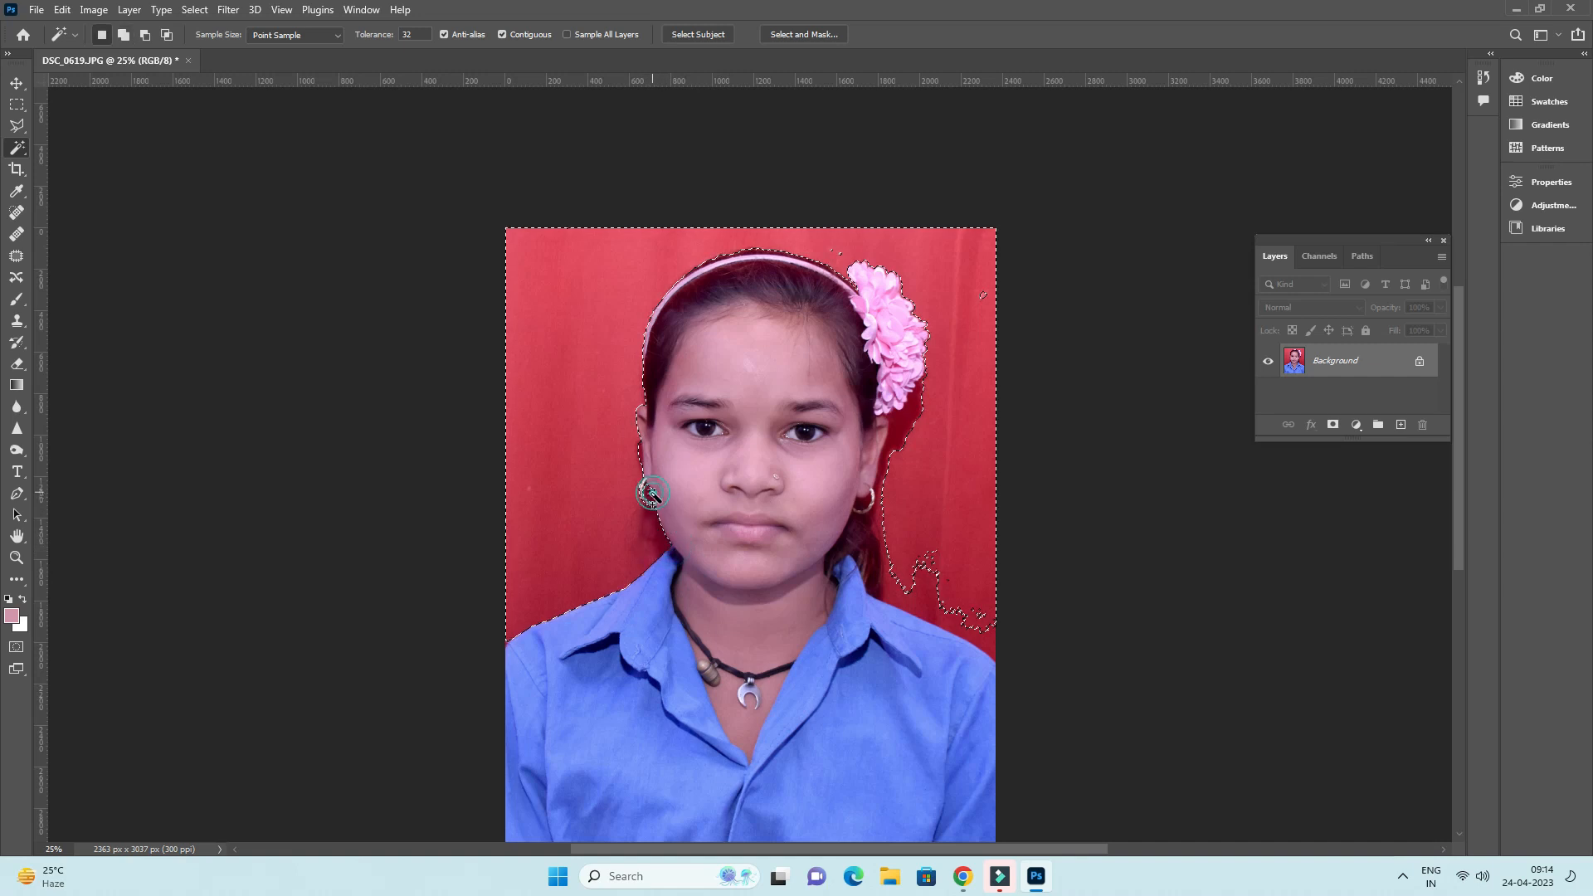
pyautogui.keyDown('shift'); pyautogui.click(914, 415); pyautogui.keyUp('shift')
pyautogui.keyDown('shift'); pyautogui.click(914, 414); pyautogui.keyUp('shift')
pyautogui.scroll(1, 930, 448)
pyautogui.keyDown('shift'); pyautogui.click(982, 335); pyautogui.keyUp('shift')
pyautogui.keyDown('shift'); pyautogui.click(840, 296); pyautogui.keyUp('shift')
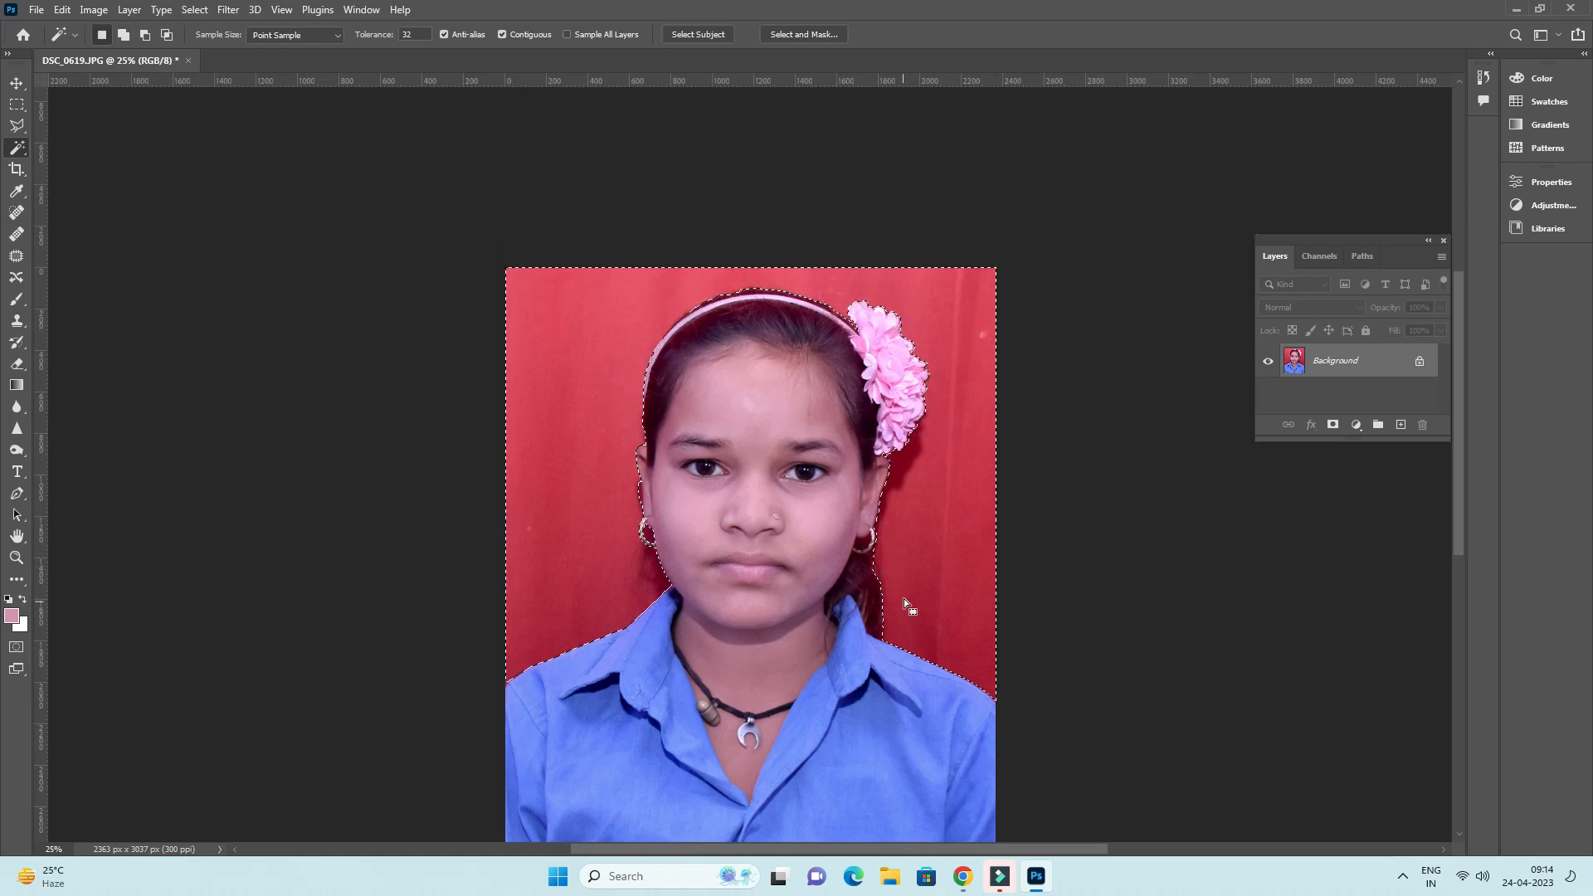
# - Feather the background selection
pyautogui.rightClick(926, 551)
pyautogui.click(968, 414)
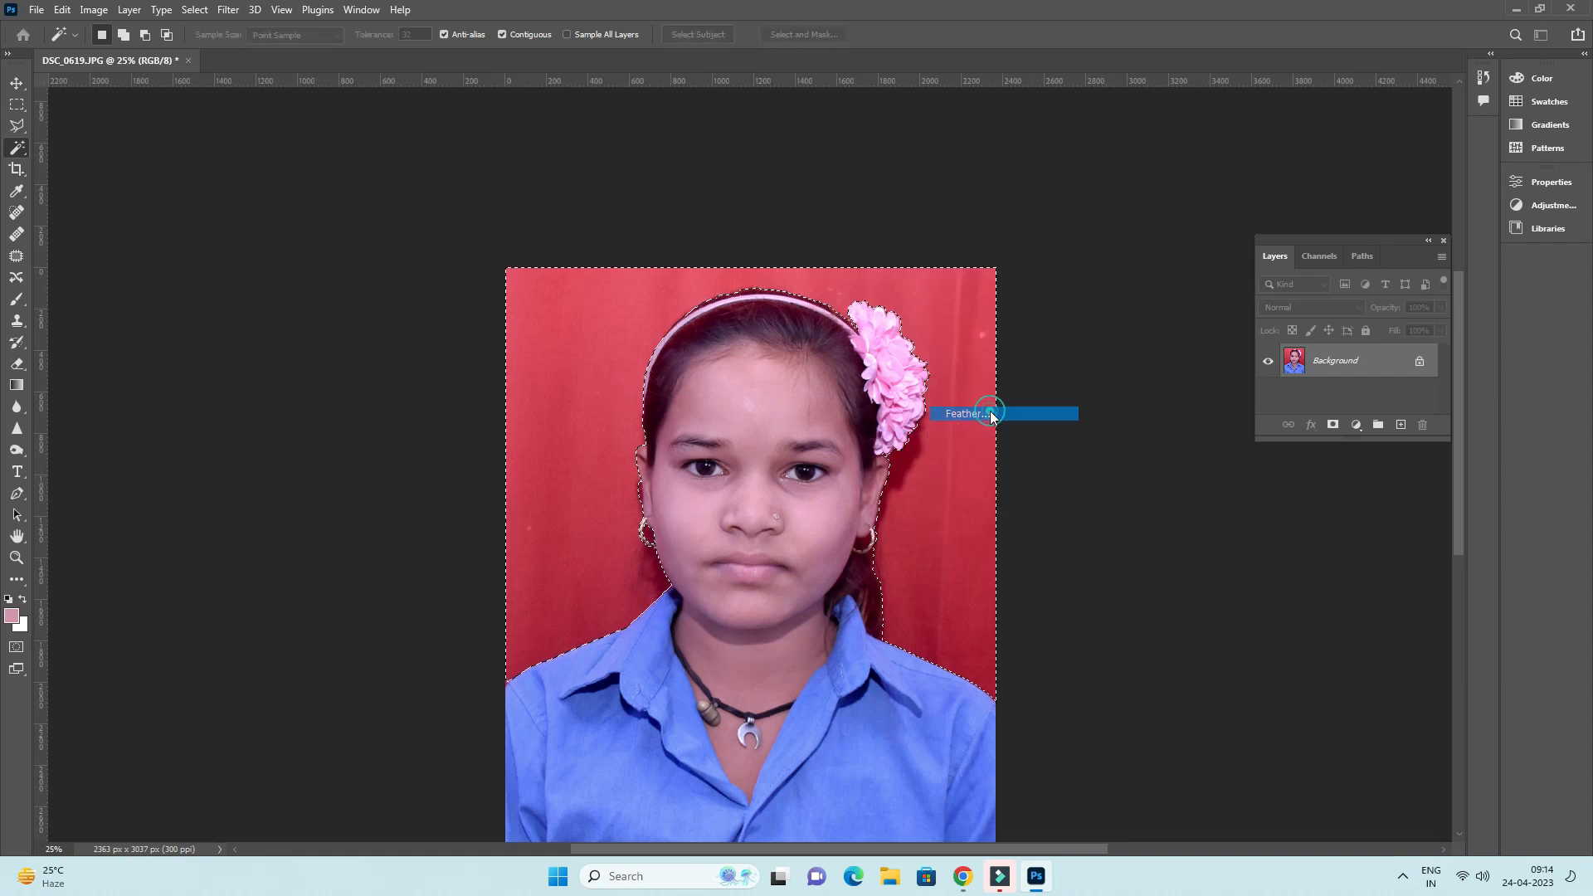
pyautogui.click(878, 273)
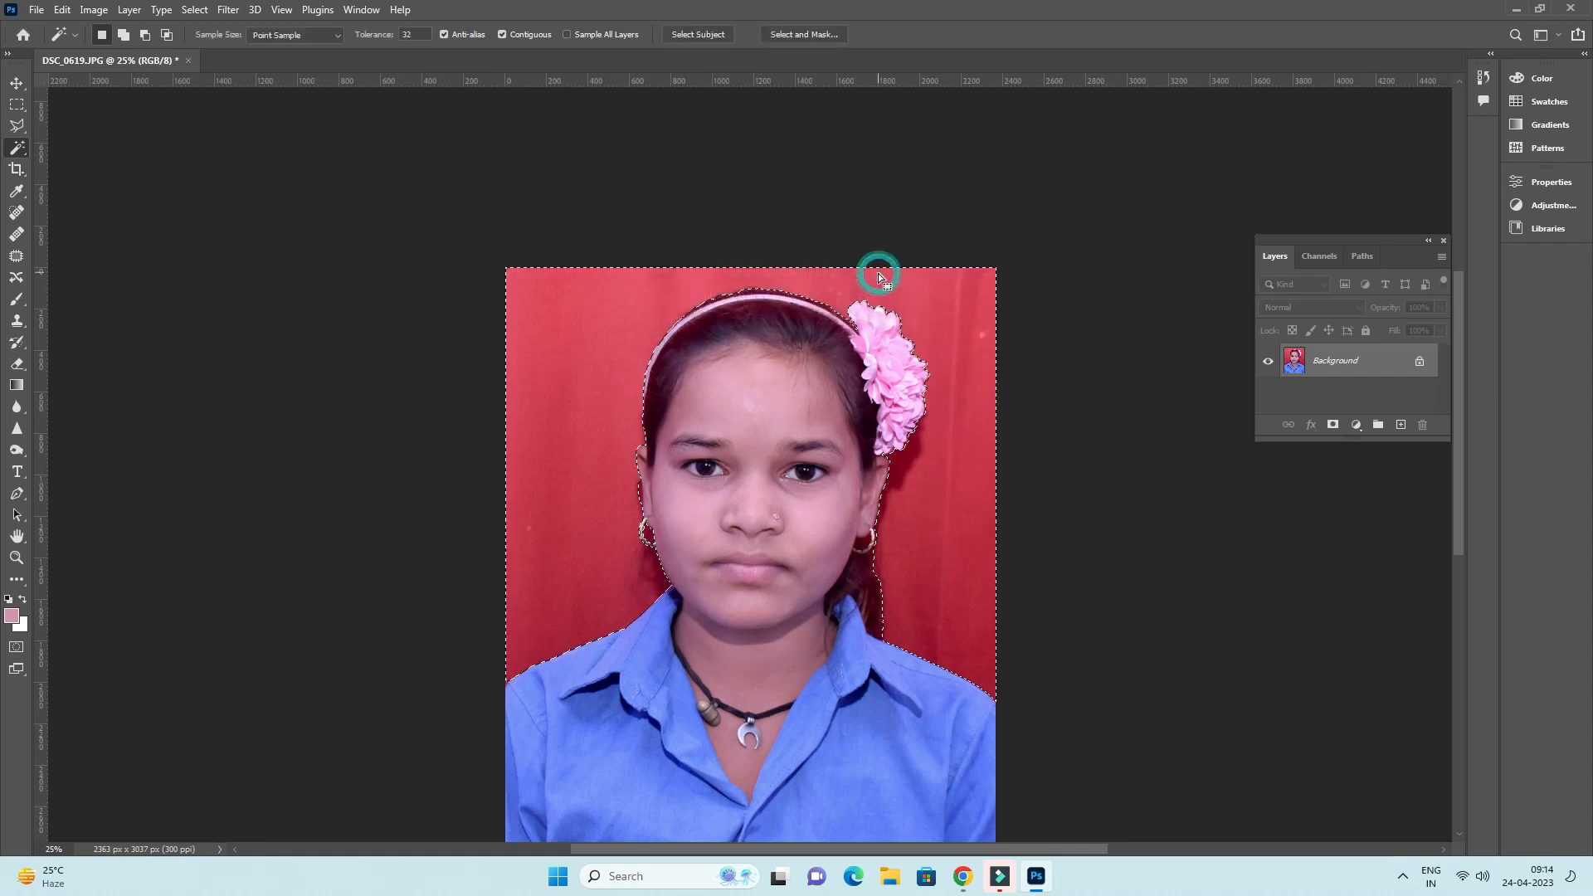
# - Sample the red backdrop and set the foreground colour to a deeper, more saturated dark red
pyautogui.press('i')
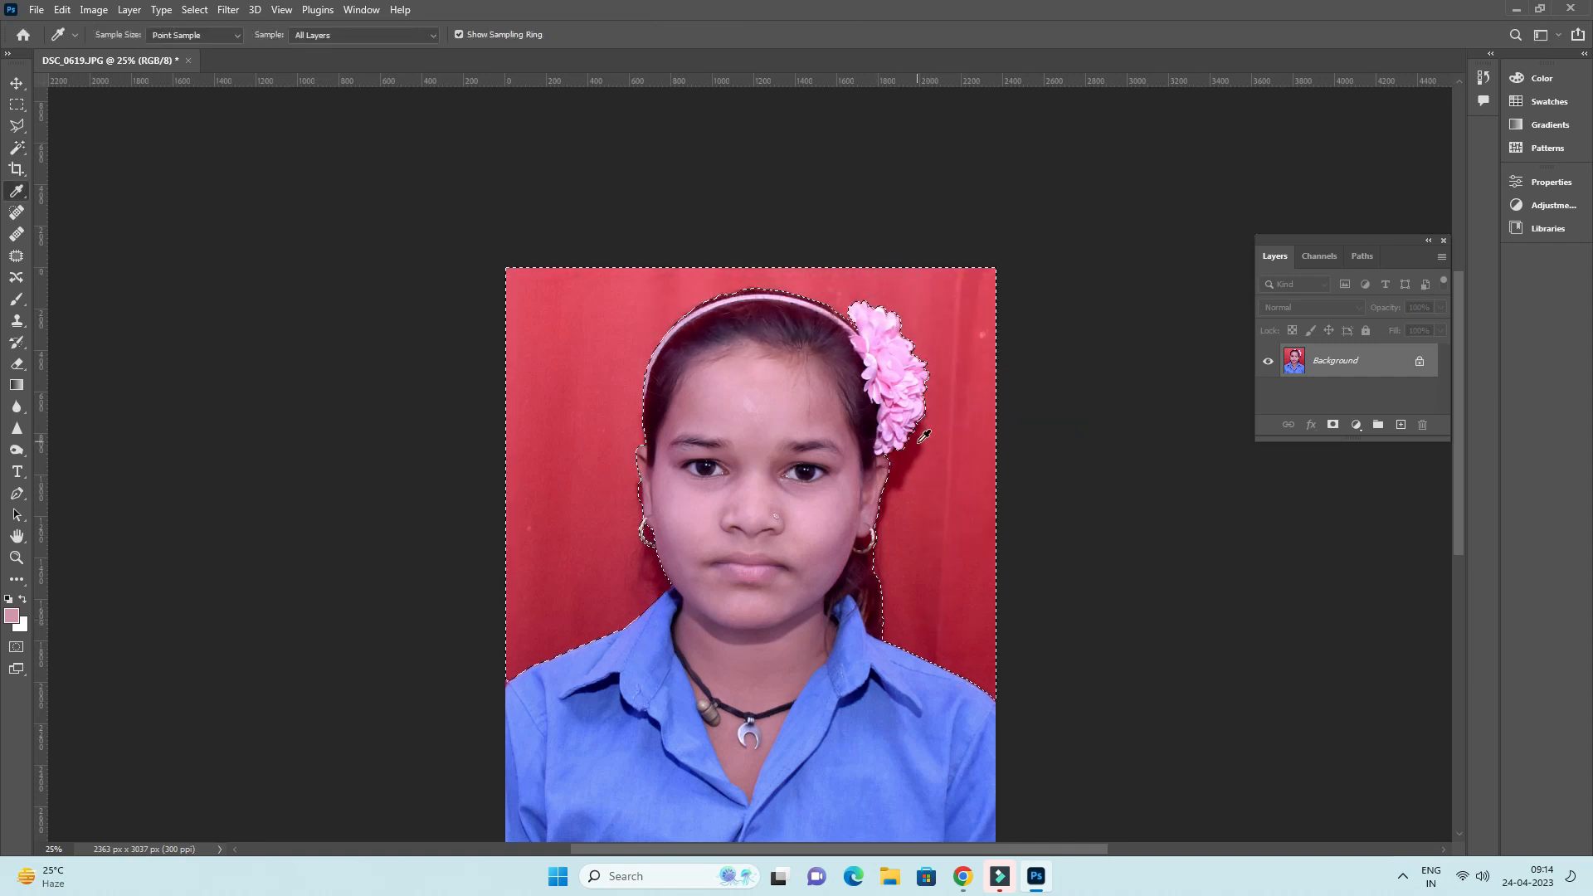
pyautogui.click(911, 495)
pyautogui.click(923, 624)
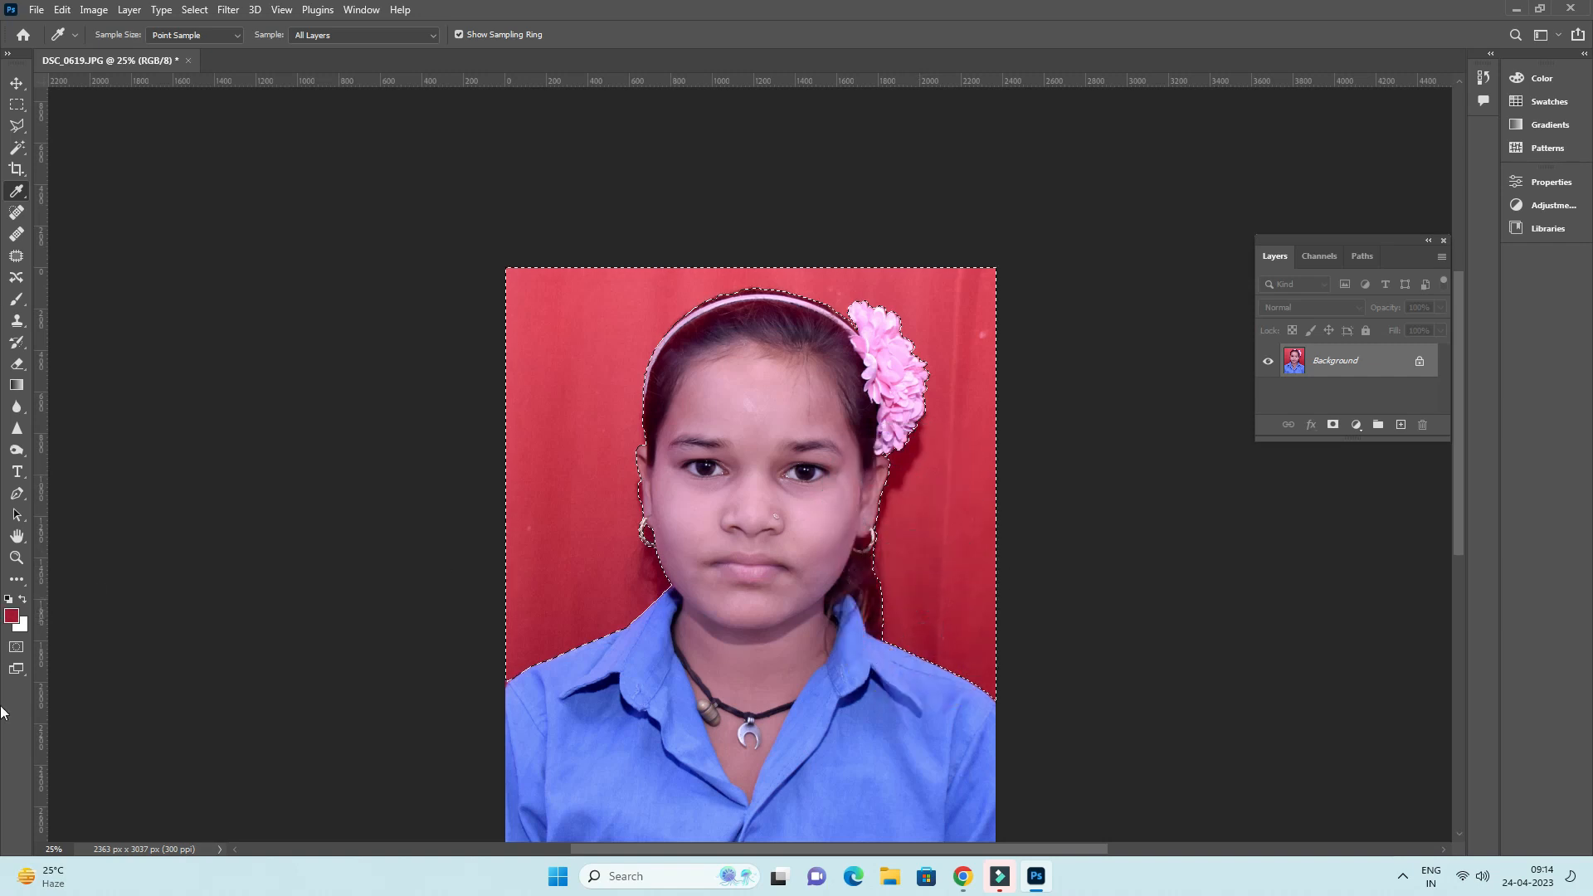
pyautogui.click(11, 615)
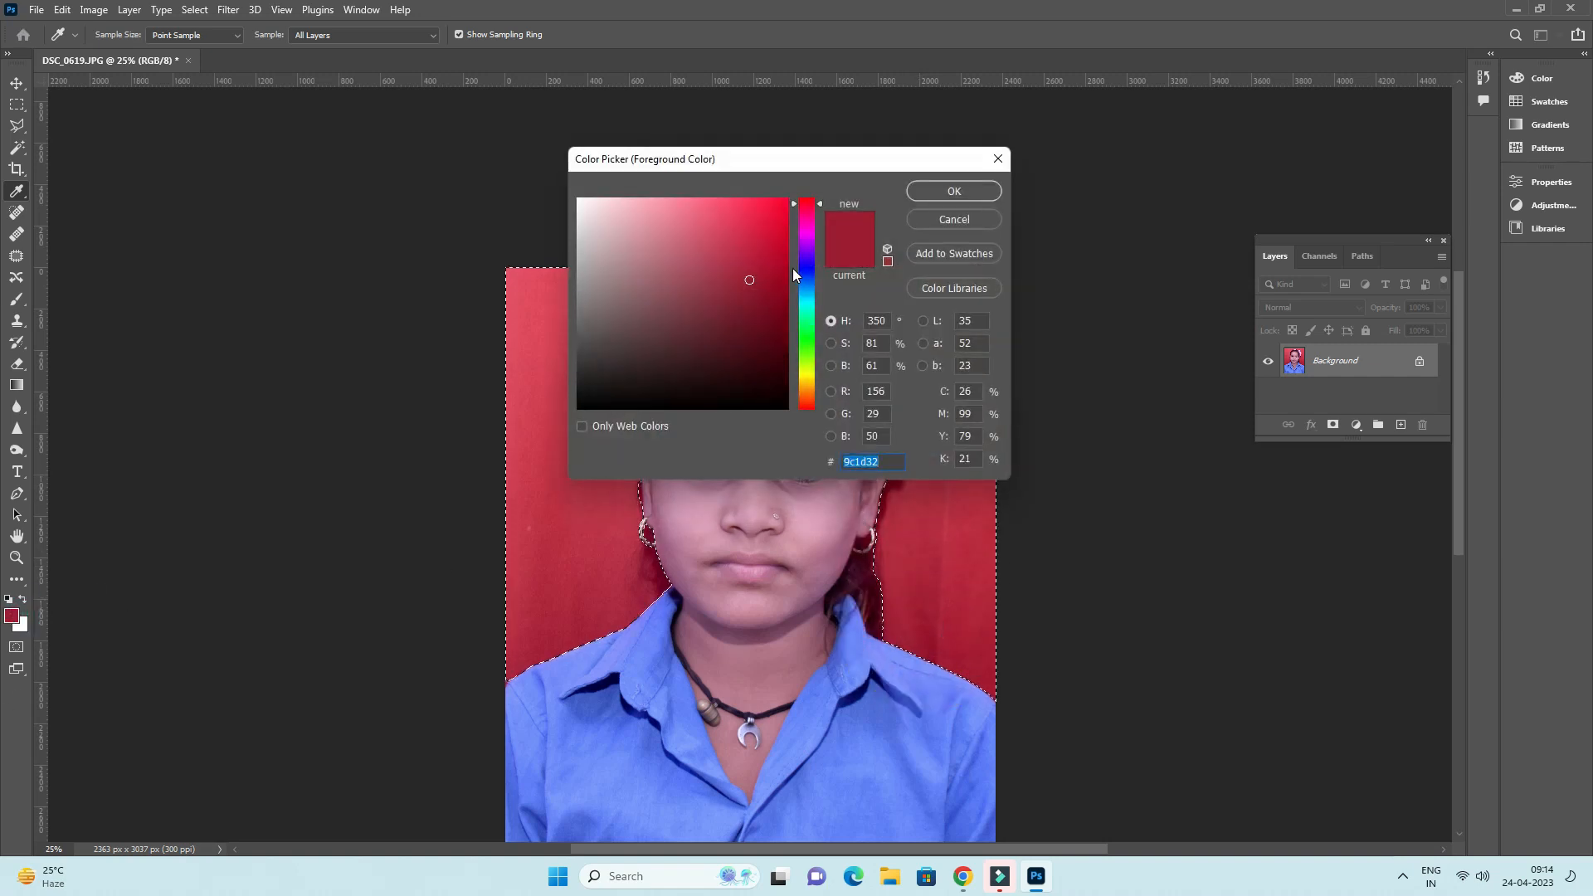
pyautogui.click(786, 271)
pyautogui.click(781, 300)
pyautogui.click(952, 191)
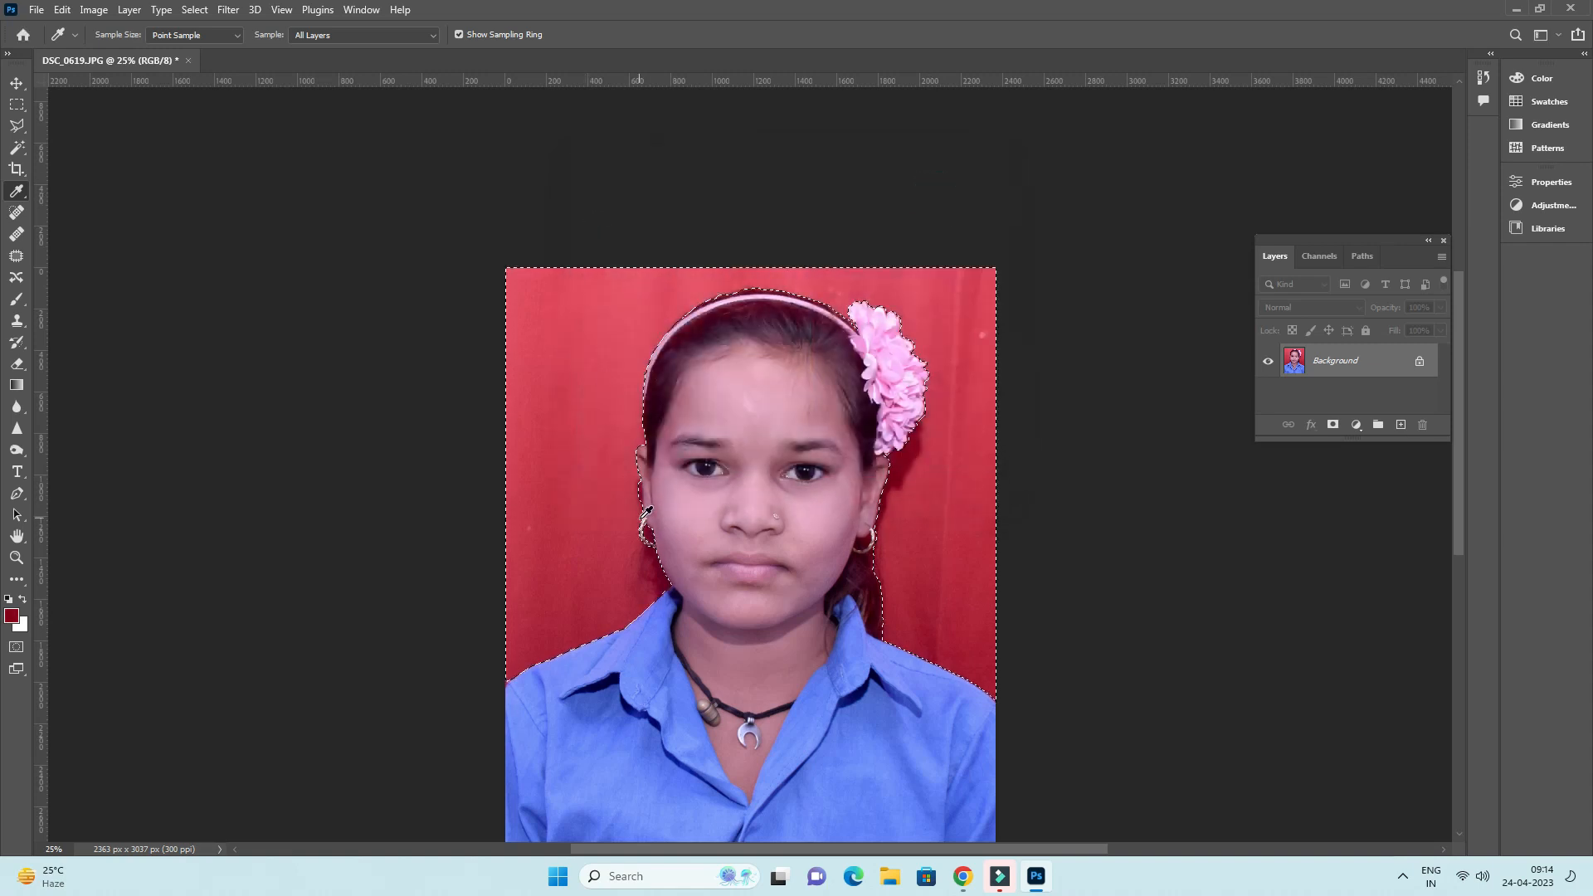
# - Paint the selected background dark red with a 1000 px Brush at 48% opacity
pyautogui.press('b')
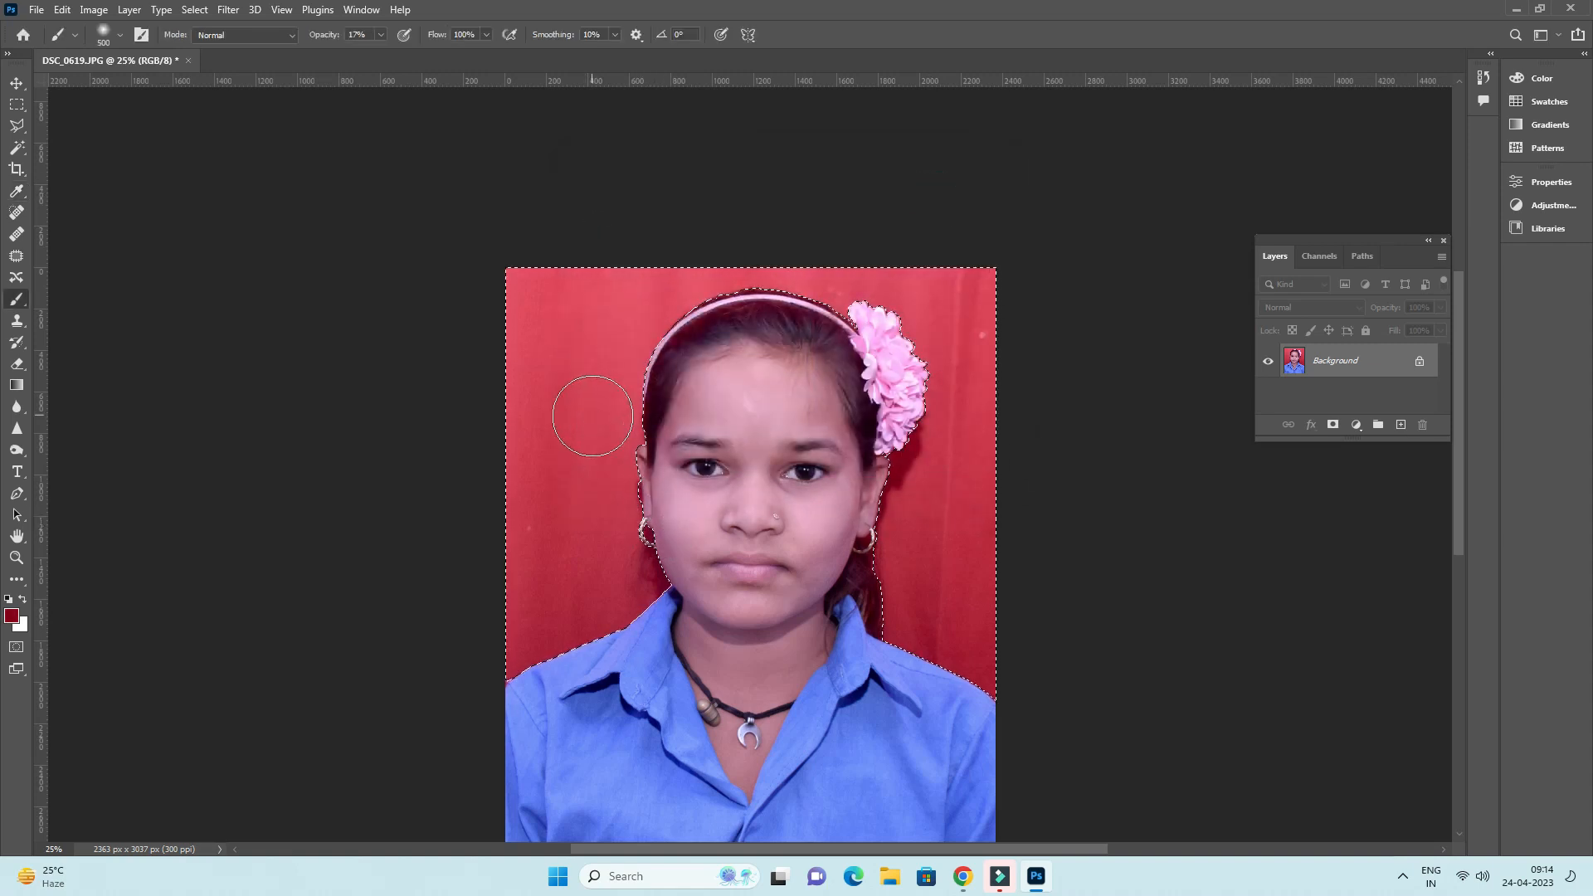
pyautogui.press(']')
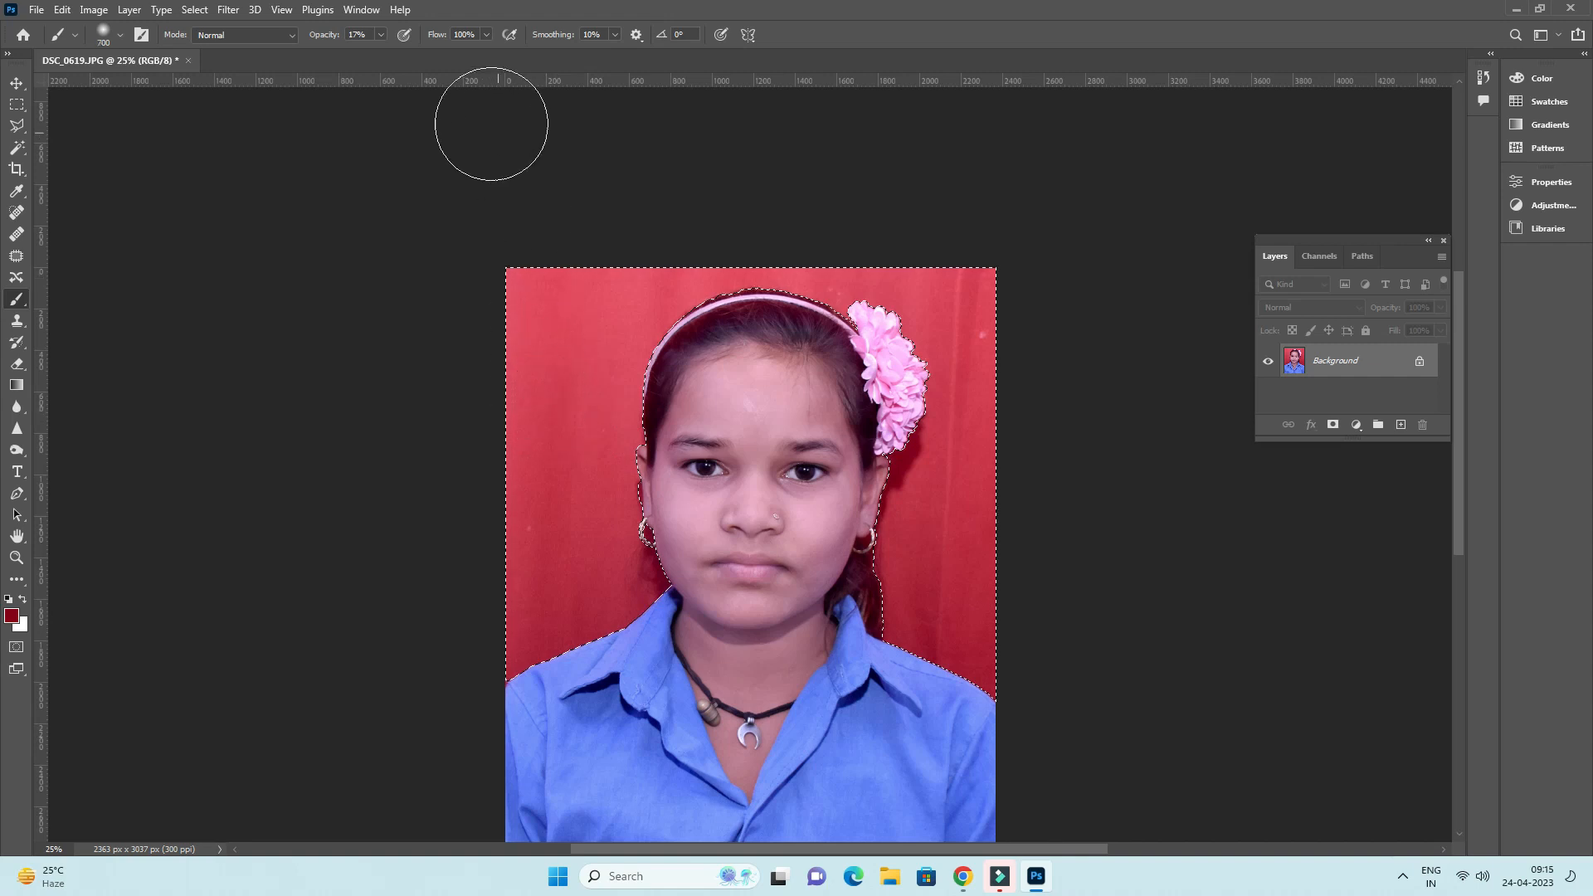
pyautogui.click(380, 35)
pyautogui.moveTo(369, 51); pyautogui.dragTo(397, 51)
pyautogui.press(']')
pyautogui.press(']')
pyautogui.press(']')
pyautogui.moveTo(512, 362)
pyautogui.mouseDown()
pyautogui.moveTo(561, 649)
pyautogui.moveTo(580, 525)
pyautogui.moveTo(655, 404)
pyautogui.moveTo(691, 501)
pyautogui.moveTo(663, 628)
pyautogui.moveTo(702, 494)
pyautogui.moveTo(661, 290)
pyautogui.moveTo(868, 313)
pyautogui.moveTo(959, 372)
pyautogui.moveTo(949, 441)
pyautogui.moveTo(1003, 345)
pyautogui.moveTo(1022, 518)
pyautogui.moveTo(977, 431)
pyautogui.moveTo(917, 541)
pyautogui.moveTo(995, 684)
pyautogui.moveTo(779, 297)
pyautogui.mouseUp()
pyautogui.press(']')
pyautogui.press('[')
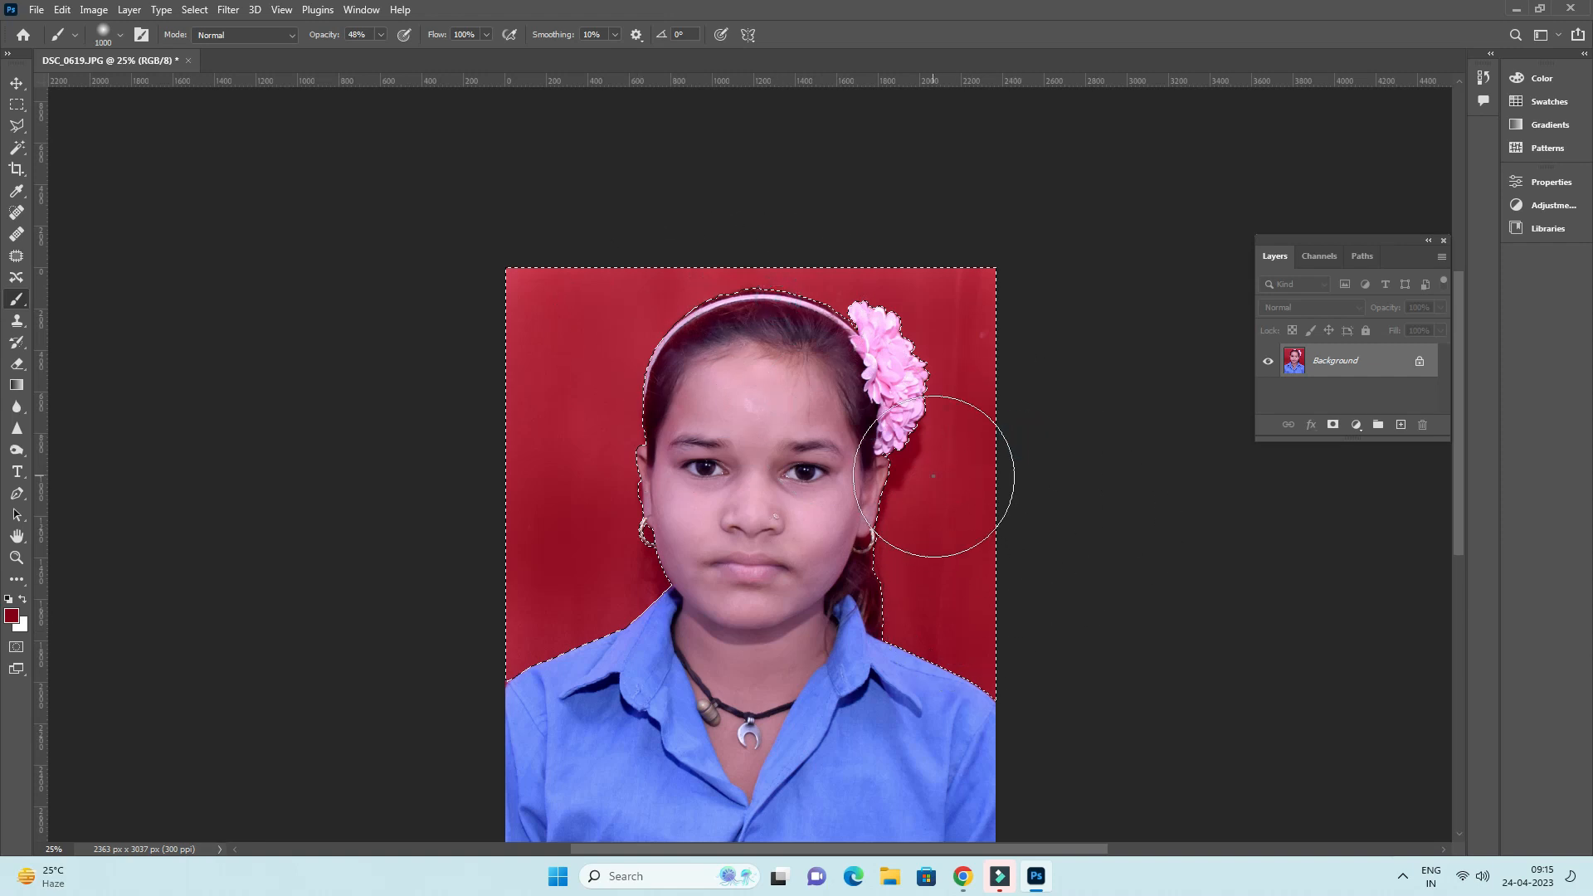
# - Even out the dark red along the background's sides and upper edge with more brush strokes, and clear the selection
pyautogui.click(605, 569)
pyautogui.click(463, 770)
pyautogui.moveTo(511, 679); pyautogui.dragTo(455, 320)
pyautogui.moveTo(605, 252); pyautogui.dragTo(756, 261)
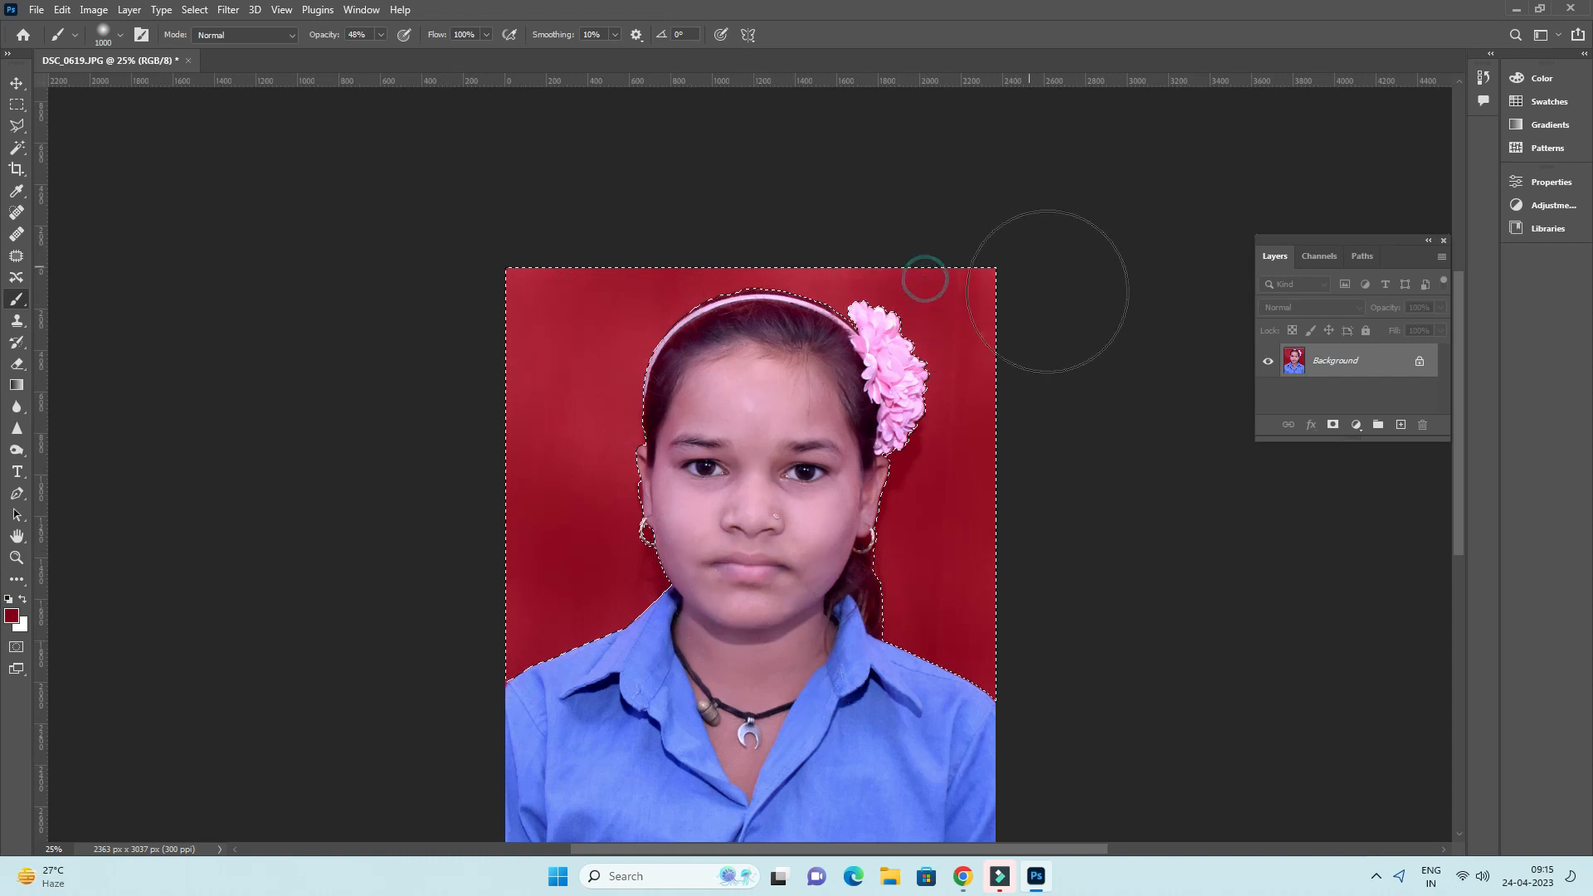
pyautogui.click(582, 463)
pyautogui.press('w')
pyautogui.hotkey('ctrl', 'd')
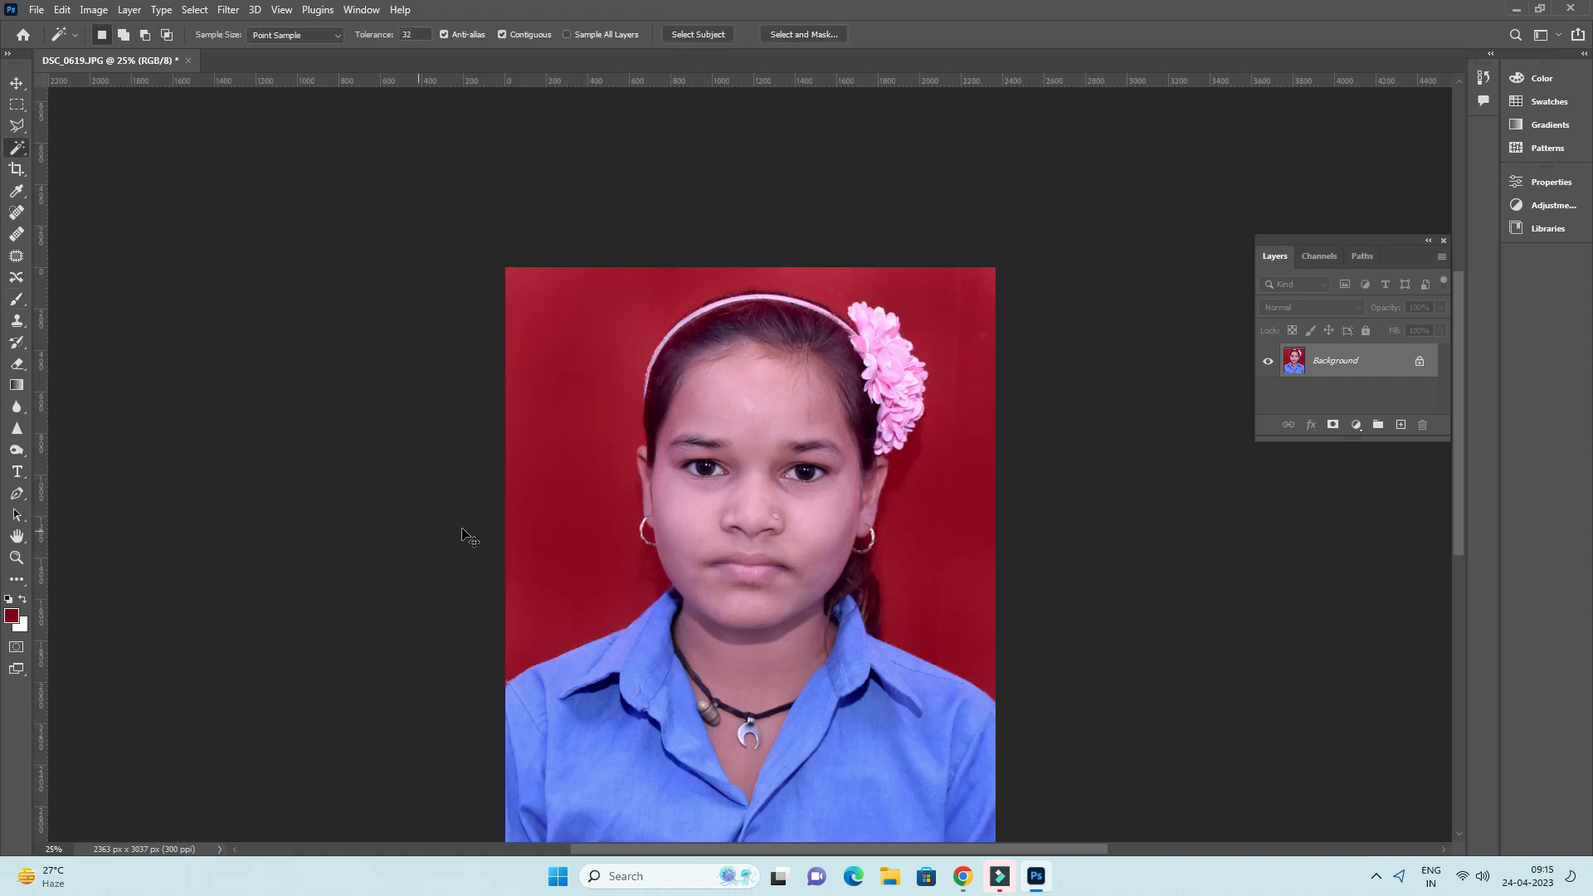
# - Brighten the whole image with Levels, raising the midtone input to 1.17 and slightly lowering the white input
pyautogui.hotkey('ctrl', 'l')
pyautogui.click(1369, 258)
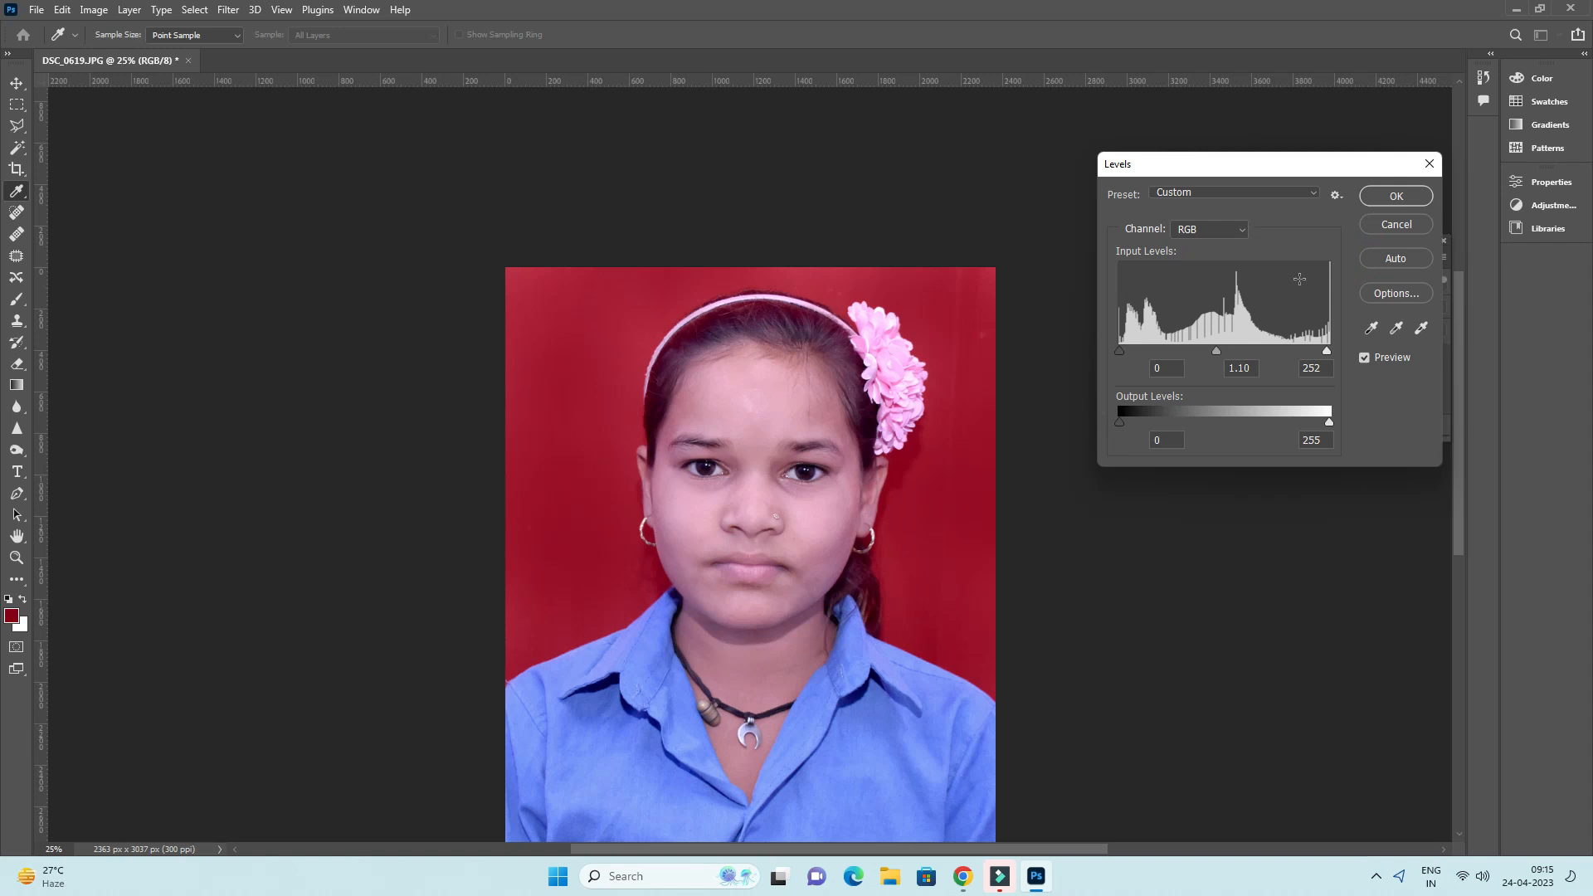
pyautogui.click(1212, 351)
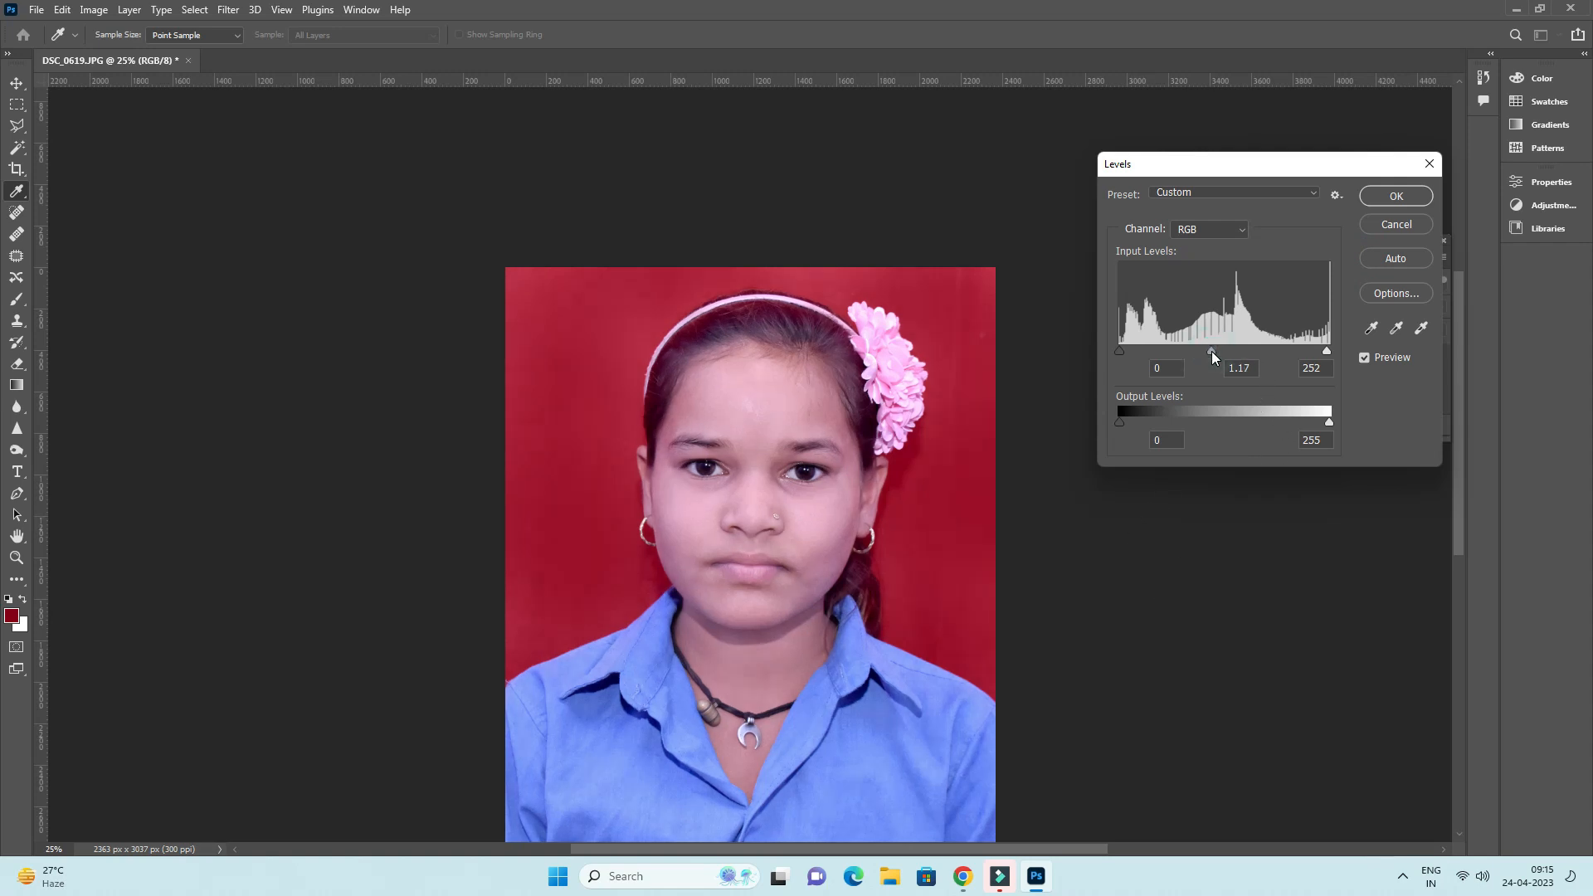
pyautogui.click(1323, 350)
pyautogui.click(1376, 197)
pyautogui.press('w')
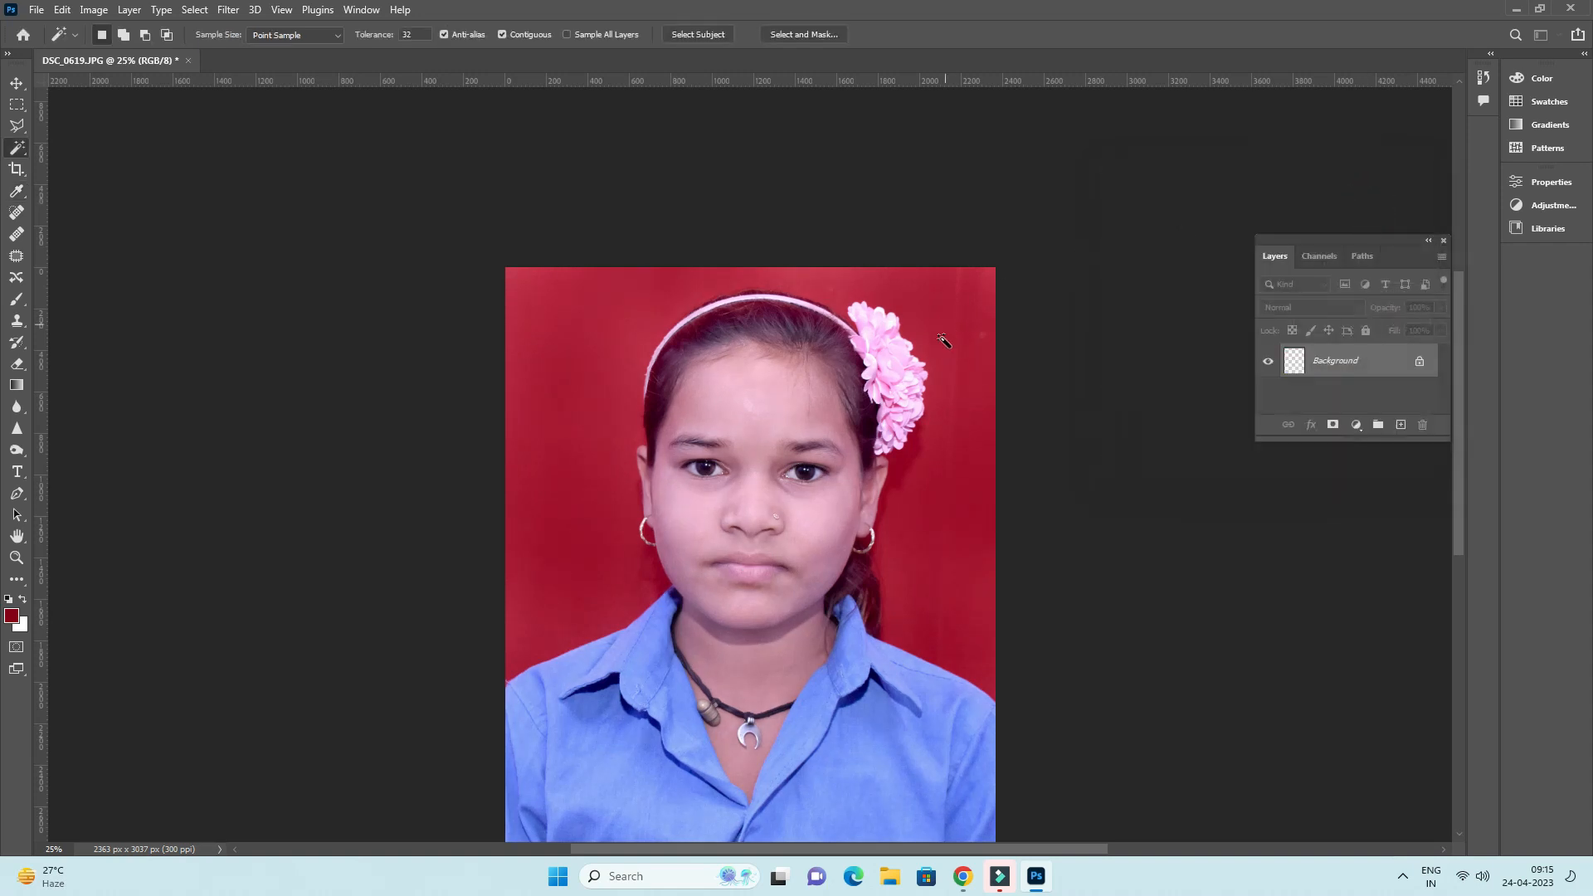
# - Adjust the image's Color Balance, setting the highlights to -7 cyan/red, -2 magenta/green and +2 yellow/blue
pyautogui.scroll(-1, 946, 348)
pyautogui.hotkey('ctrl', 'b')
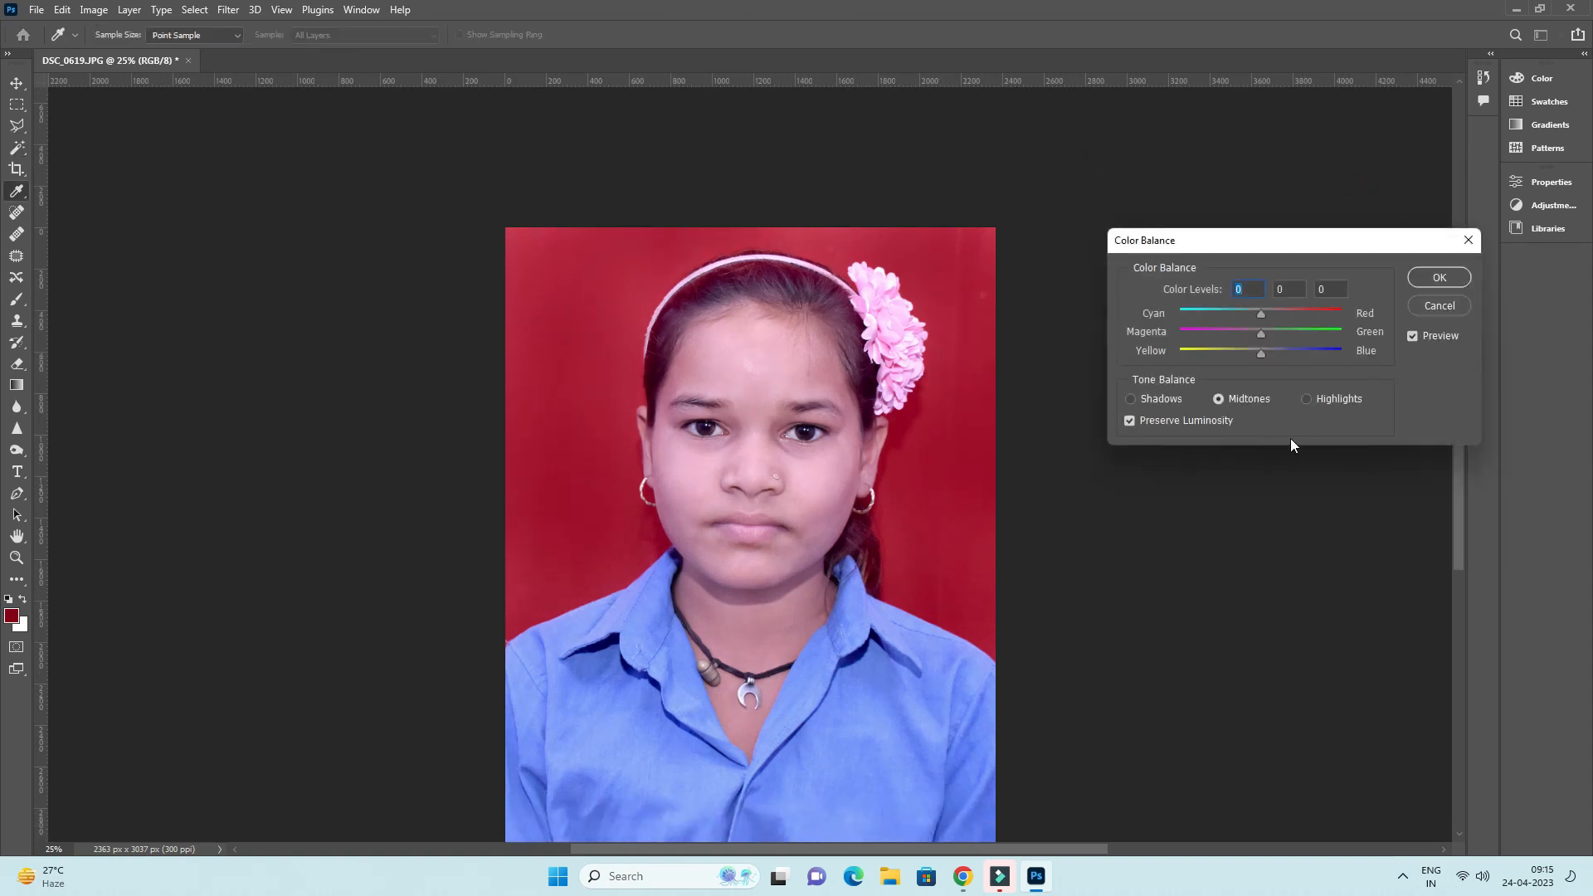
pyautogui.moveTo(1268, 360)
pyautogui.mouseDown()
pyautogui.moveTo(1250, 348)
pyautogui.moveTo(1278, 351)
pyautogui.moveTo(1244, 355)
pyautogui.moveTo(1256, 360)
pyautogui.mouseUp()
pyautogui.moveTo(1261, 362)
pyautogui.mouseDown()
pyautogui.moveTo(1283, 366)
pyautogui.moveTo(1261, 370)
pyautogui.moveTo(1263, 356)
pyautogui.mouseUp()
pyautogui.moveTo(1256, 323); pyautogui.dragTo(1282, 331)
pyautogui.moveTo(1258, 341); pyautogui.dragTo(1260, 339)
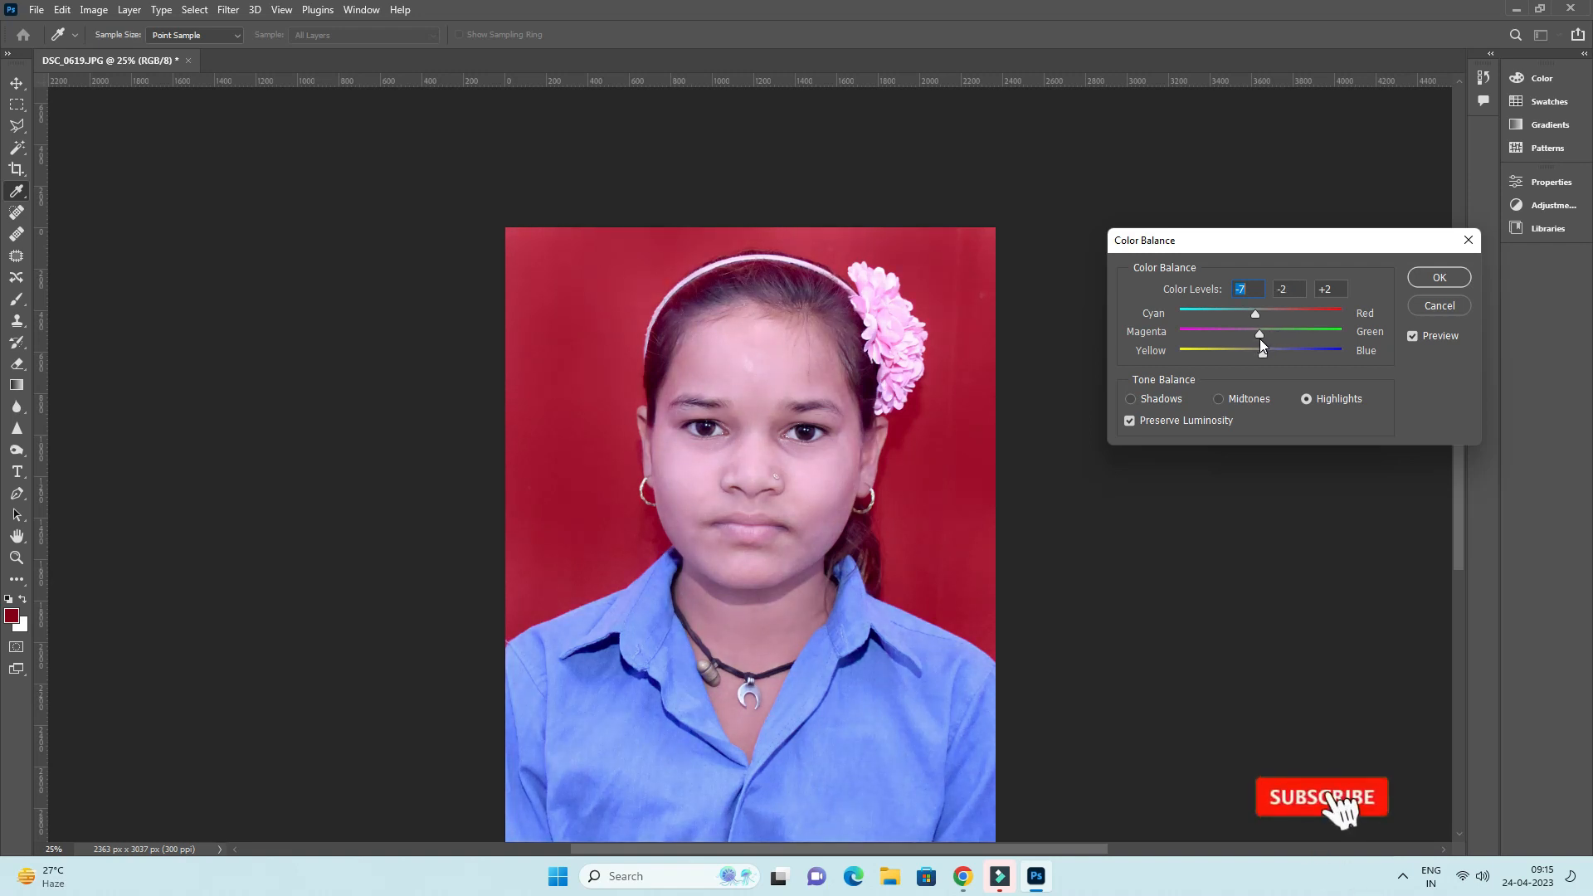
pyautogui.click(1429, 282)
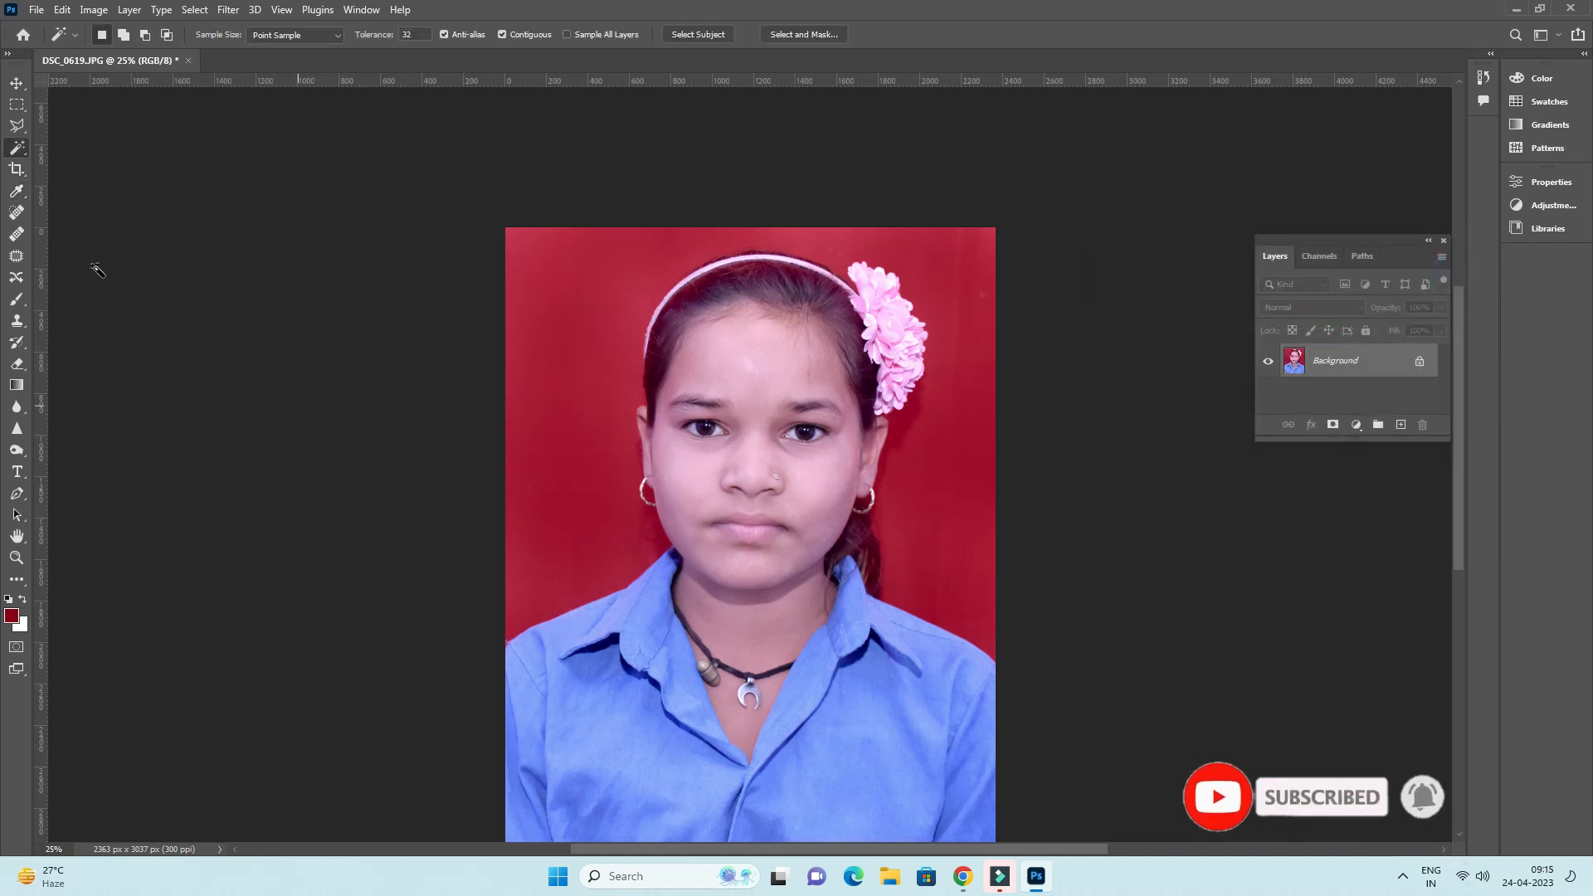
# - Darken the hair below the headband using the Burn tool at 200 px with midtones range and 35% exposure
pyautogui.rightClick(14, 452)
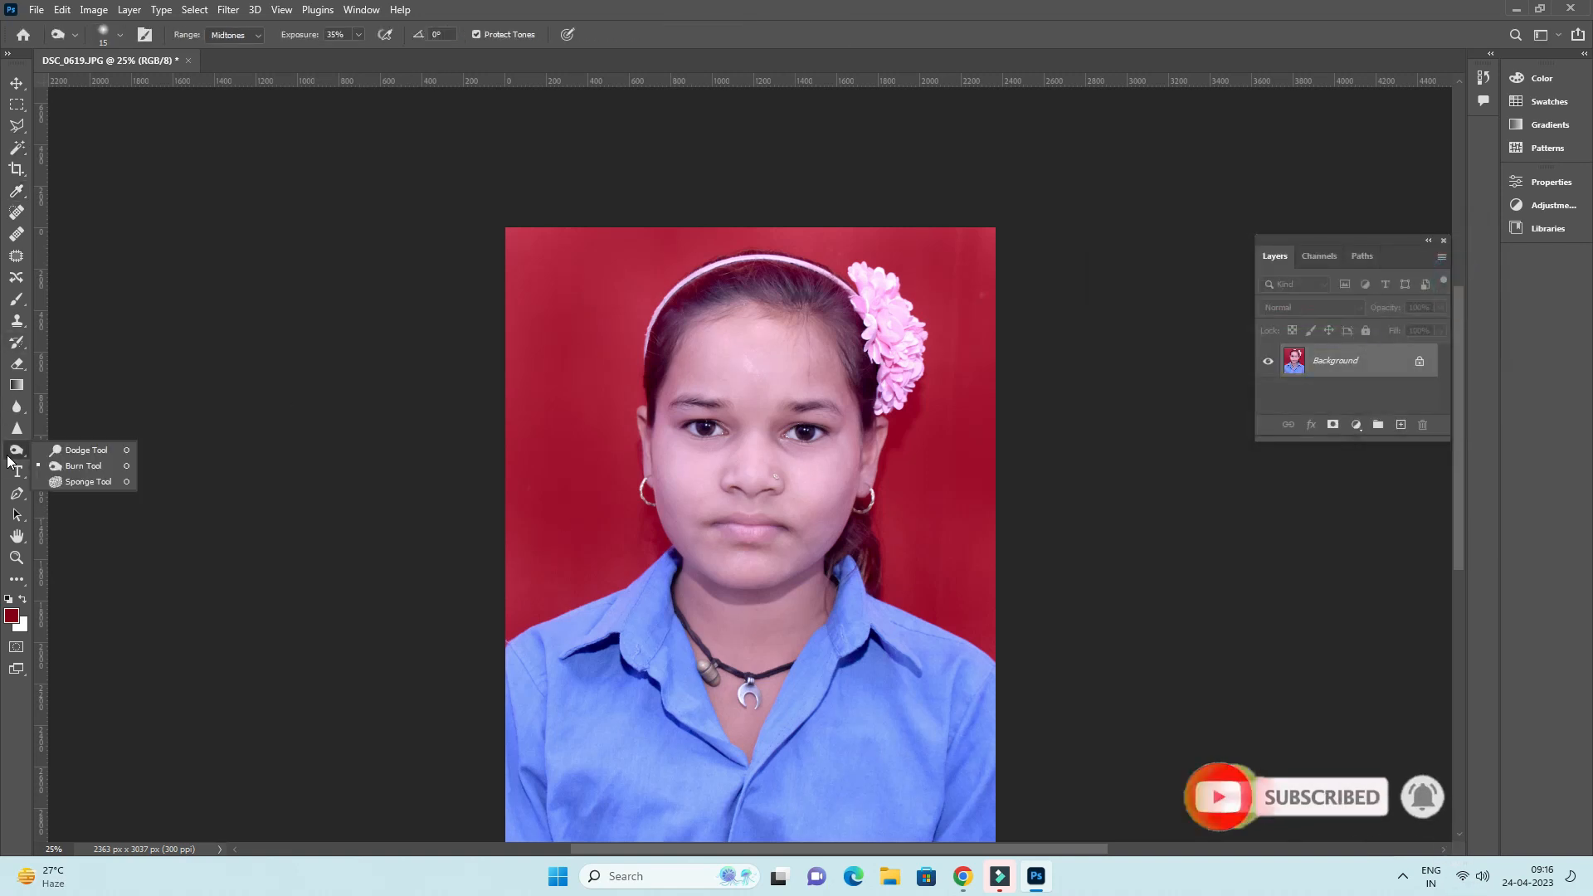
pyautogui.click(75, 463)
pyautogui.scroll(1, 730, 326)
pyautogui.scroll(1, 716, 312)
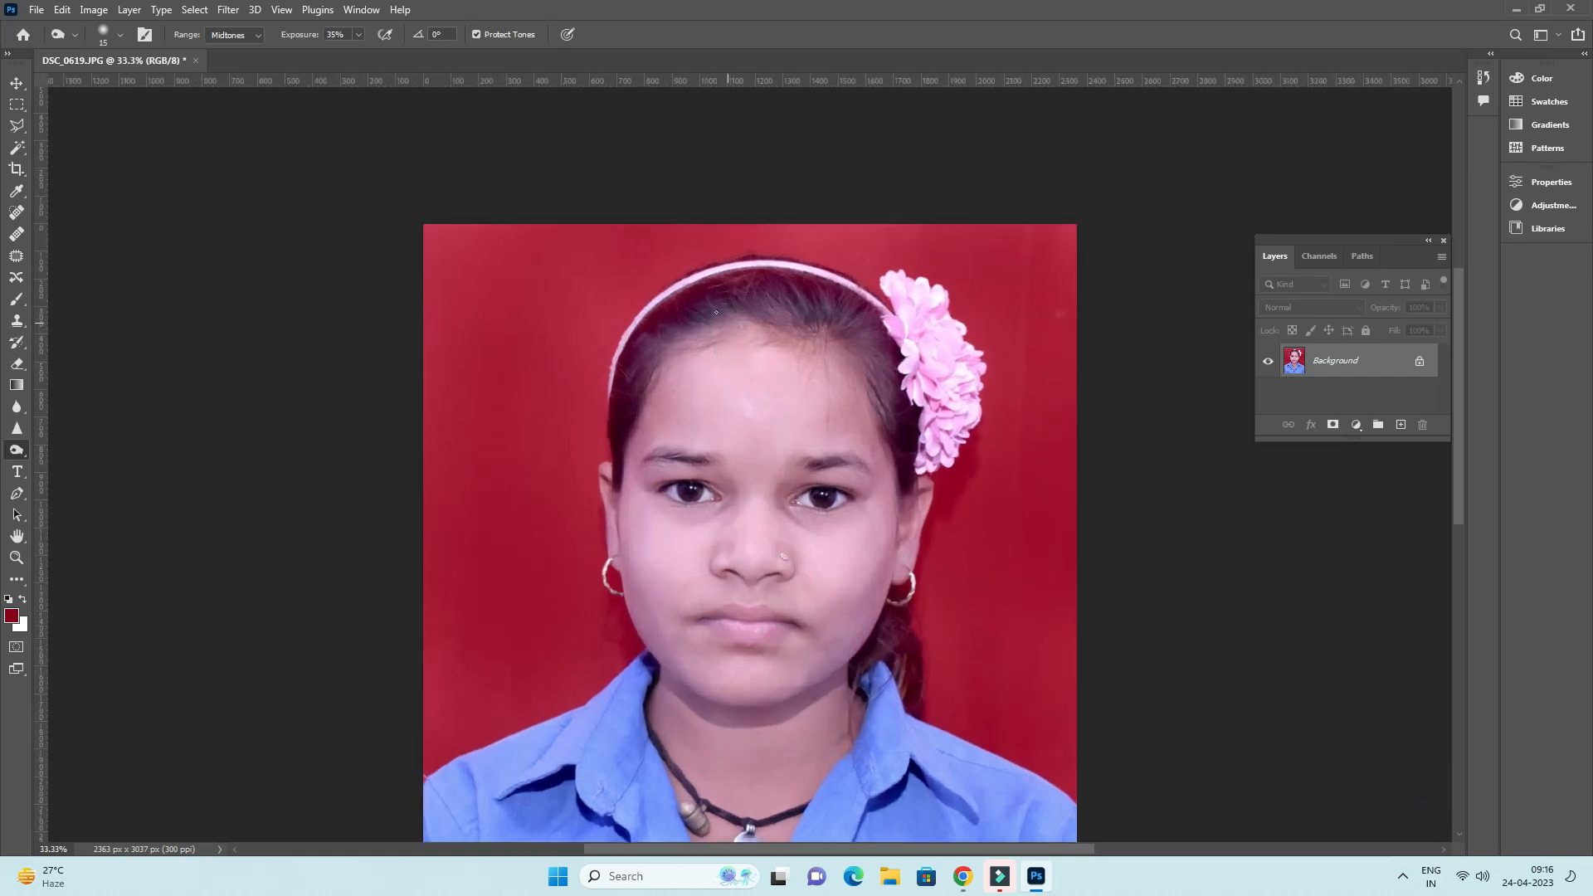
pyautogui.press(']')
pyautogui.press(']')
pyautogui.press(']')
pyautogui.press(']')
pyautogui.press(']')
pyautogui.press(']')
pyautogui.press(']')
pyautogui.moveTo(662, 327); pyautogui.dragTo(855, 301)
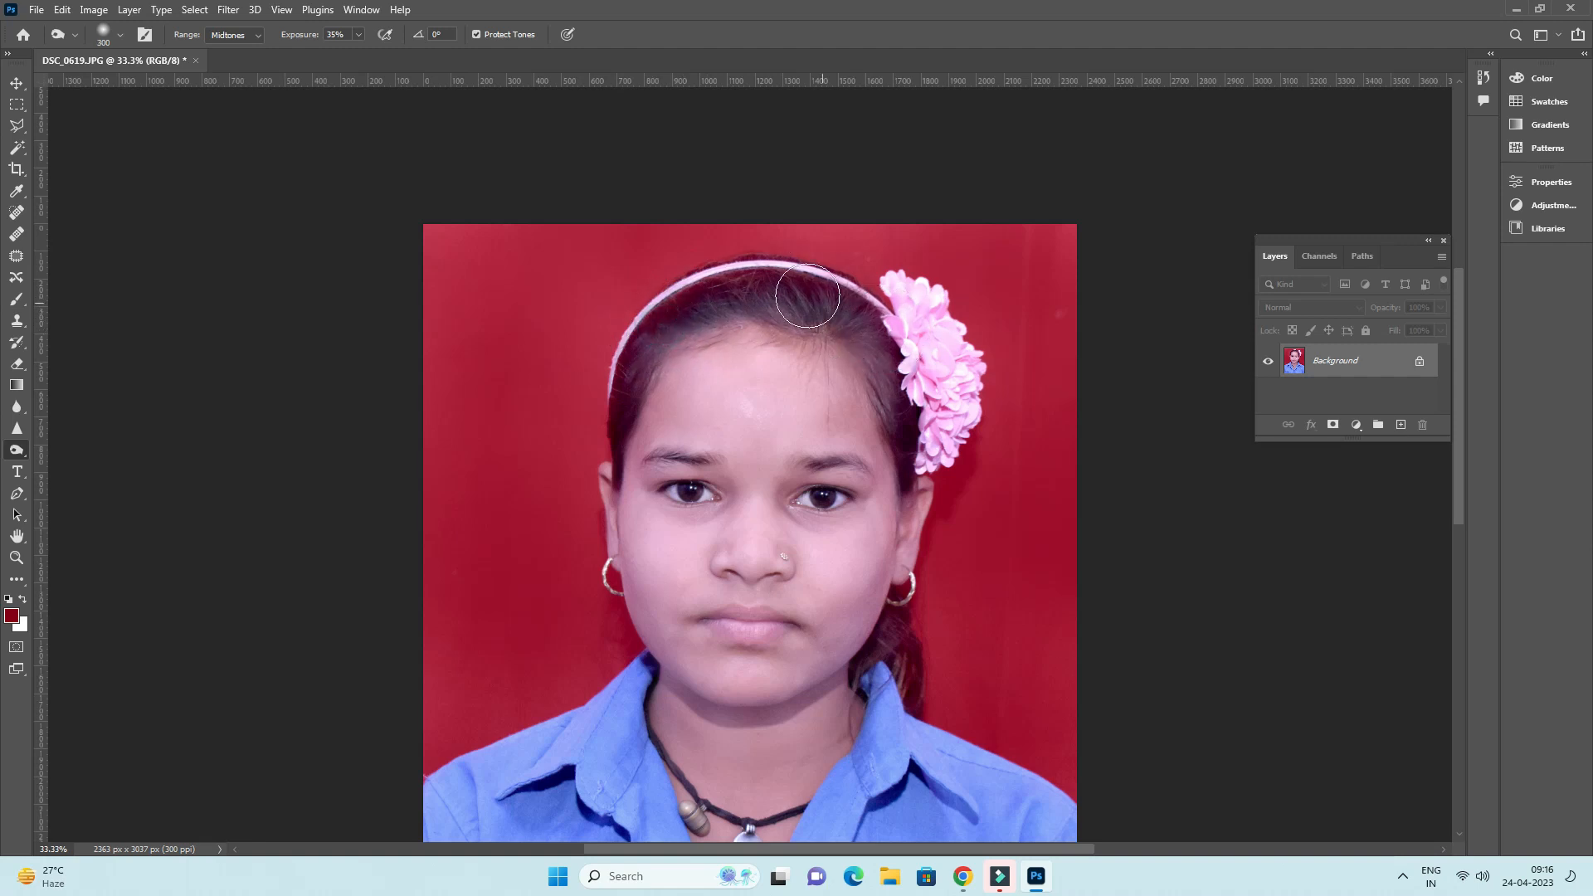
# - Burn more of the hair along the hairline, from the left temple across the crown towards the flower
pyautogui.press('[')
pyautogui.moveTo(628, 361); pyautogui.dragTo(660, 333)
pyautogui.click(730, 284)
pyautogui.press('[')
pyautogui.press(']')
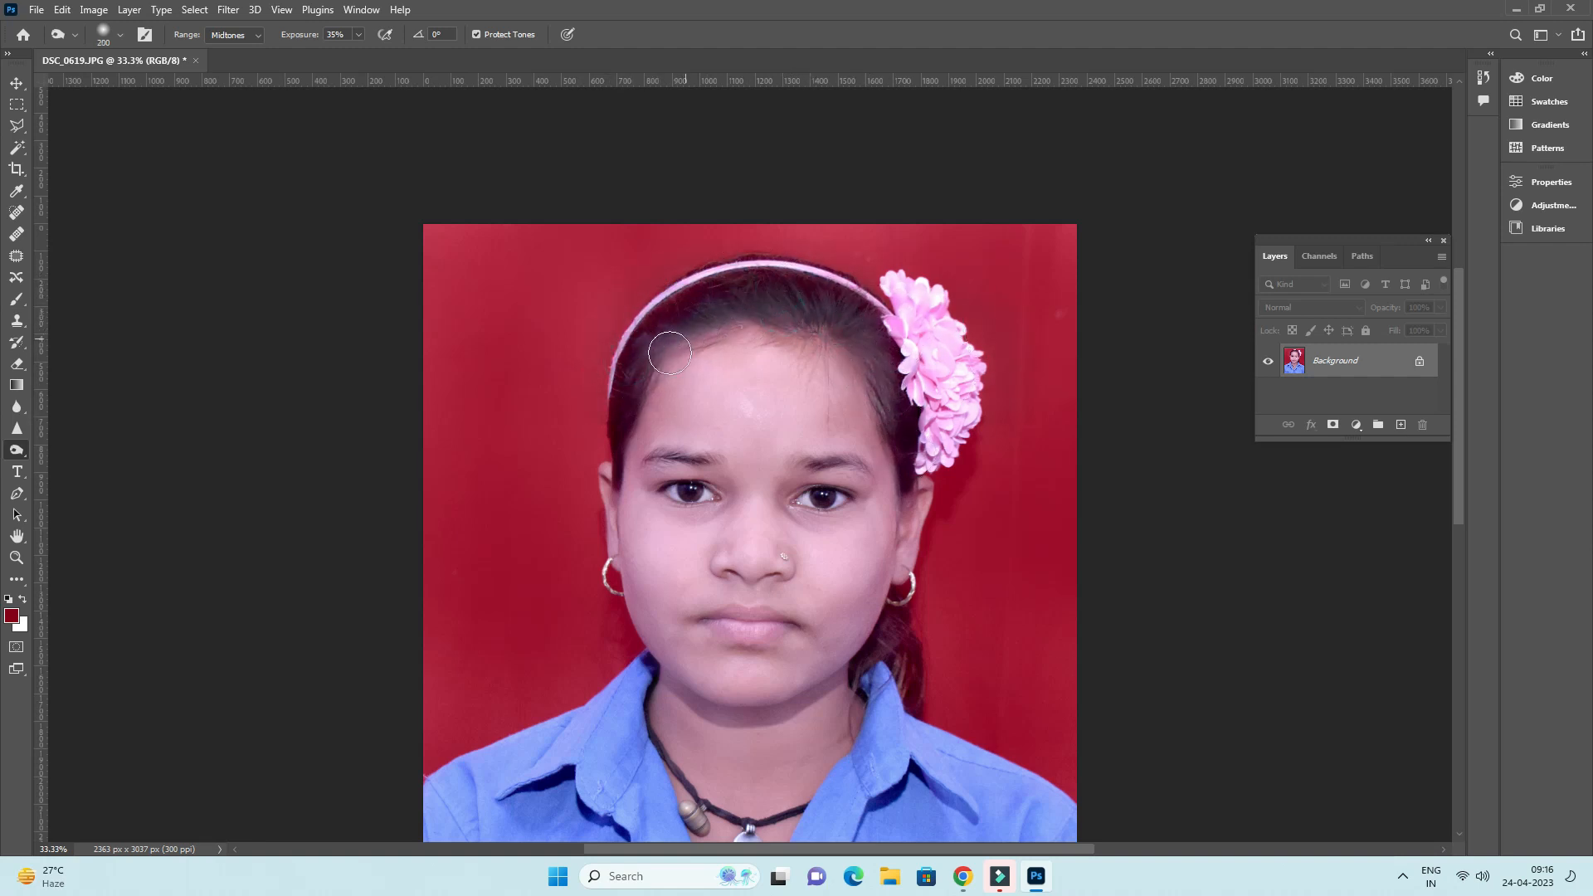
pyautogui.moveTo(727, 288)
pyautogui.mouseDown()
pyautogui.moveTo(795, 292)
pyautogui.moveTo(868, 323)
pyautogui.mouseUp()
pyautogui.press(']')
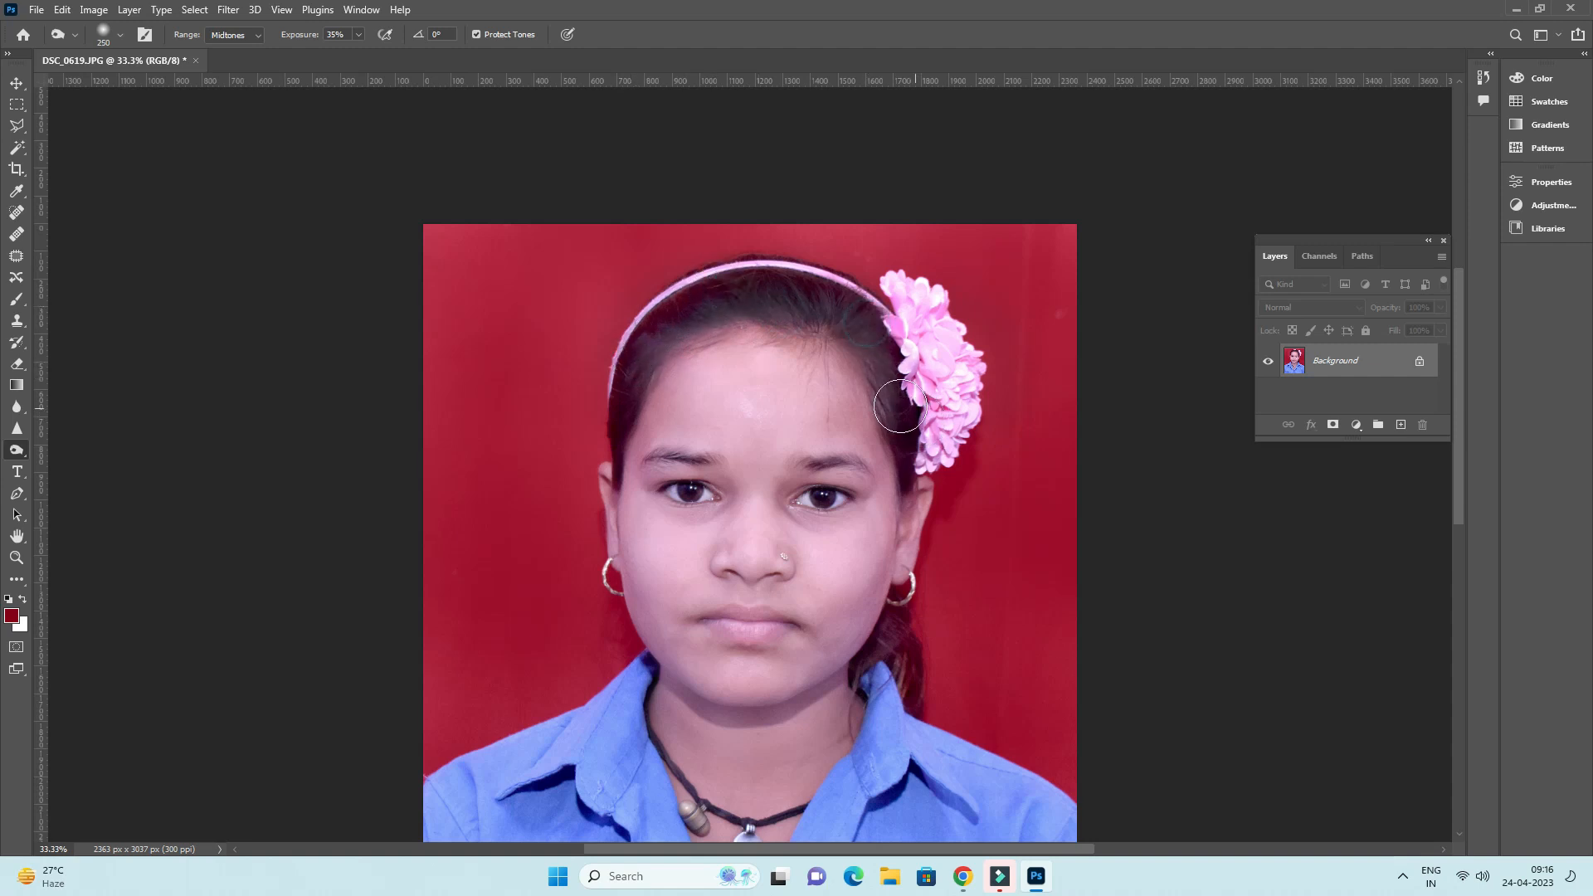
# - Darken the irises of both eyes with a smaller Burn brush of about 100 px
pyautogui.hotkey('ctrl', '+')
pyautogui.hotkey('ctrl', '+')
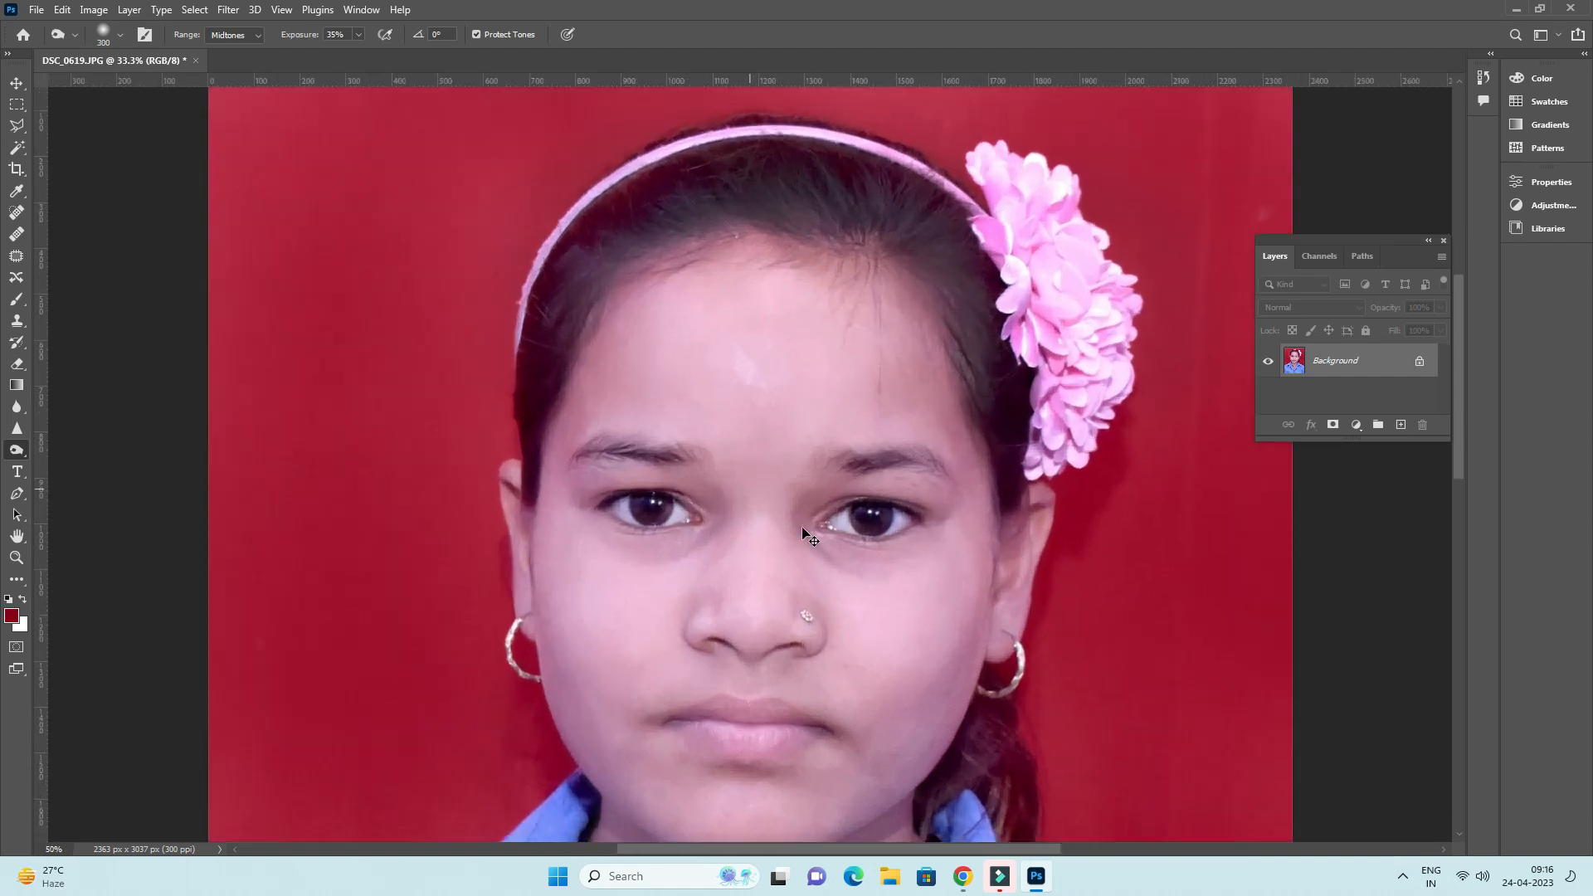
pyautogui.scroll(-3, 840, 552)
pyautogui.press('[')
pyautogui.press('[')
pyautogui.scroll(-1, 897, 519)
pyautogui.press('[')
pyautogui.press('[')
pyautogui.click(896, 434)
pyautogui.press('[')
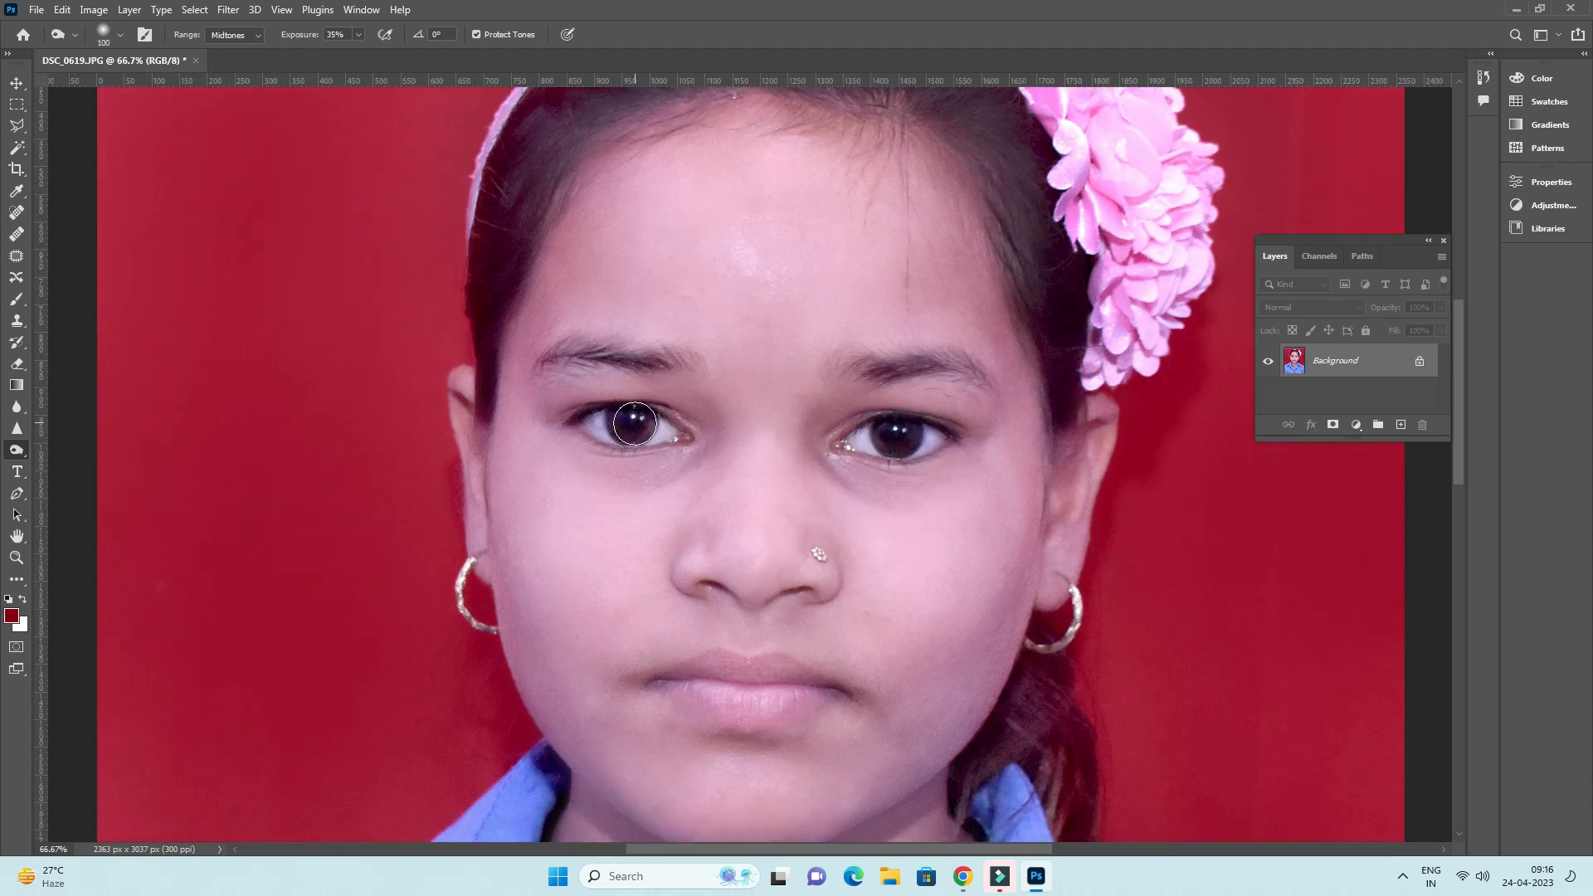
pyautogui.click(627, 424)
# - Burn both eyebrows and touch up the iris nearer the flower with a 90 px brush
pyautogui.press('[')
pyautogui.moveTo(665, 362); pyautogui.dragTo(592, 356)
pyautogui.moveTo(882, 368); pyautogui.dragTo(859, 364)
pyautogui.click(899, 436)
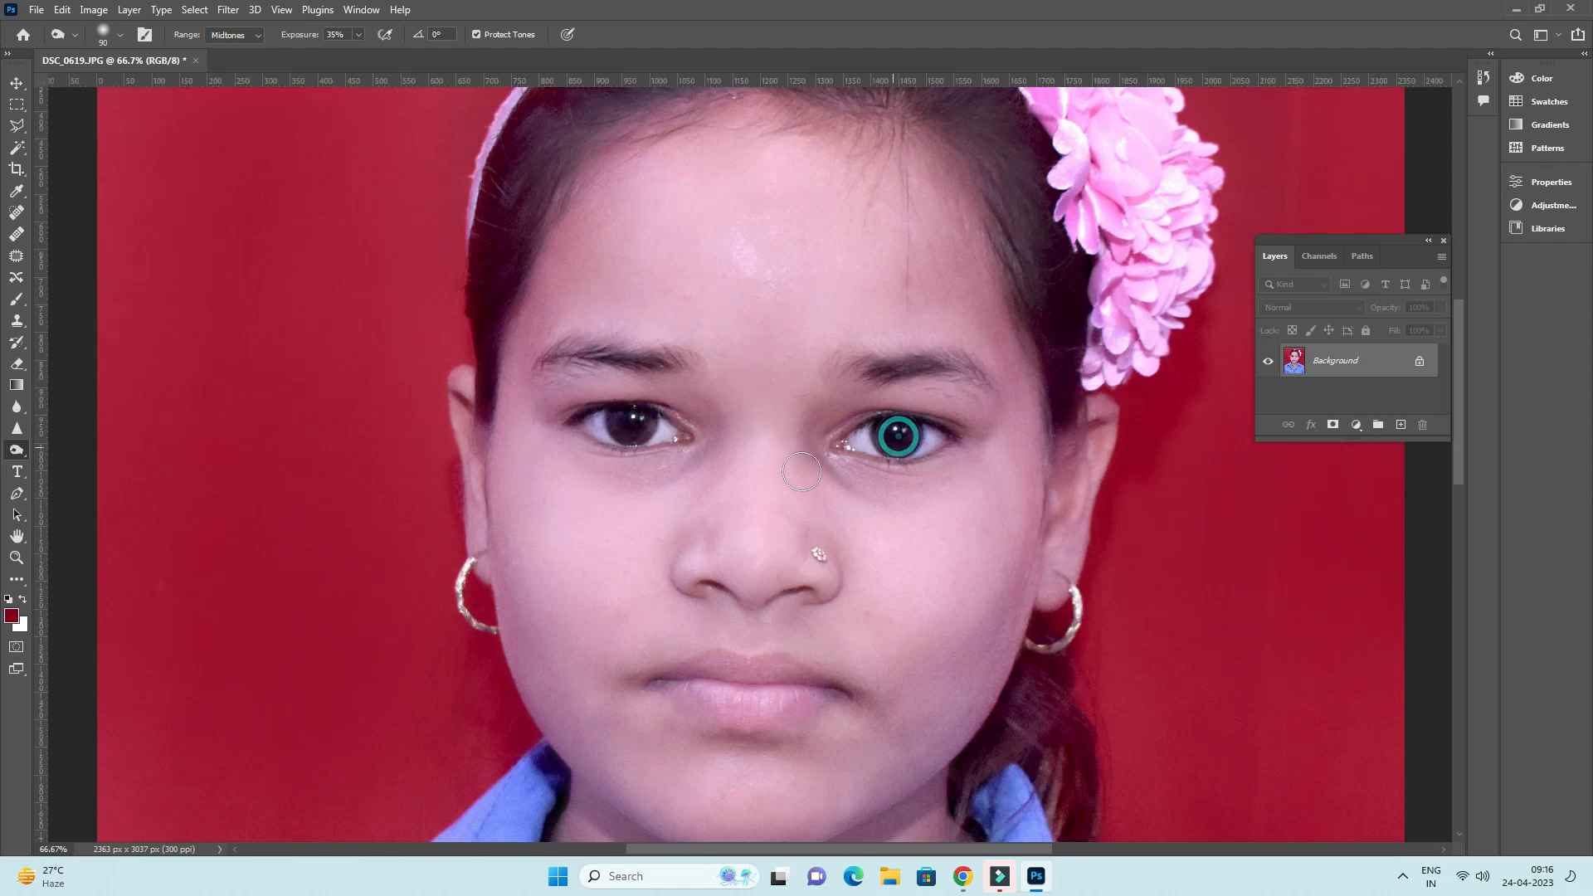
# - Outline the lips with the Polygonal Lasso and feather the selection
pyautogui.hotkey('ctrl', '-')
pyautogui.hotkey('ctrl', '-')
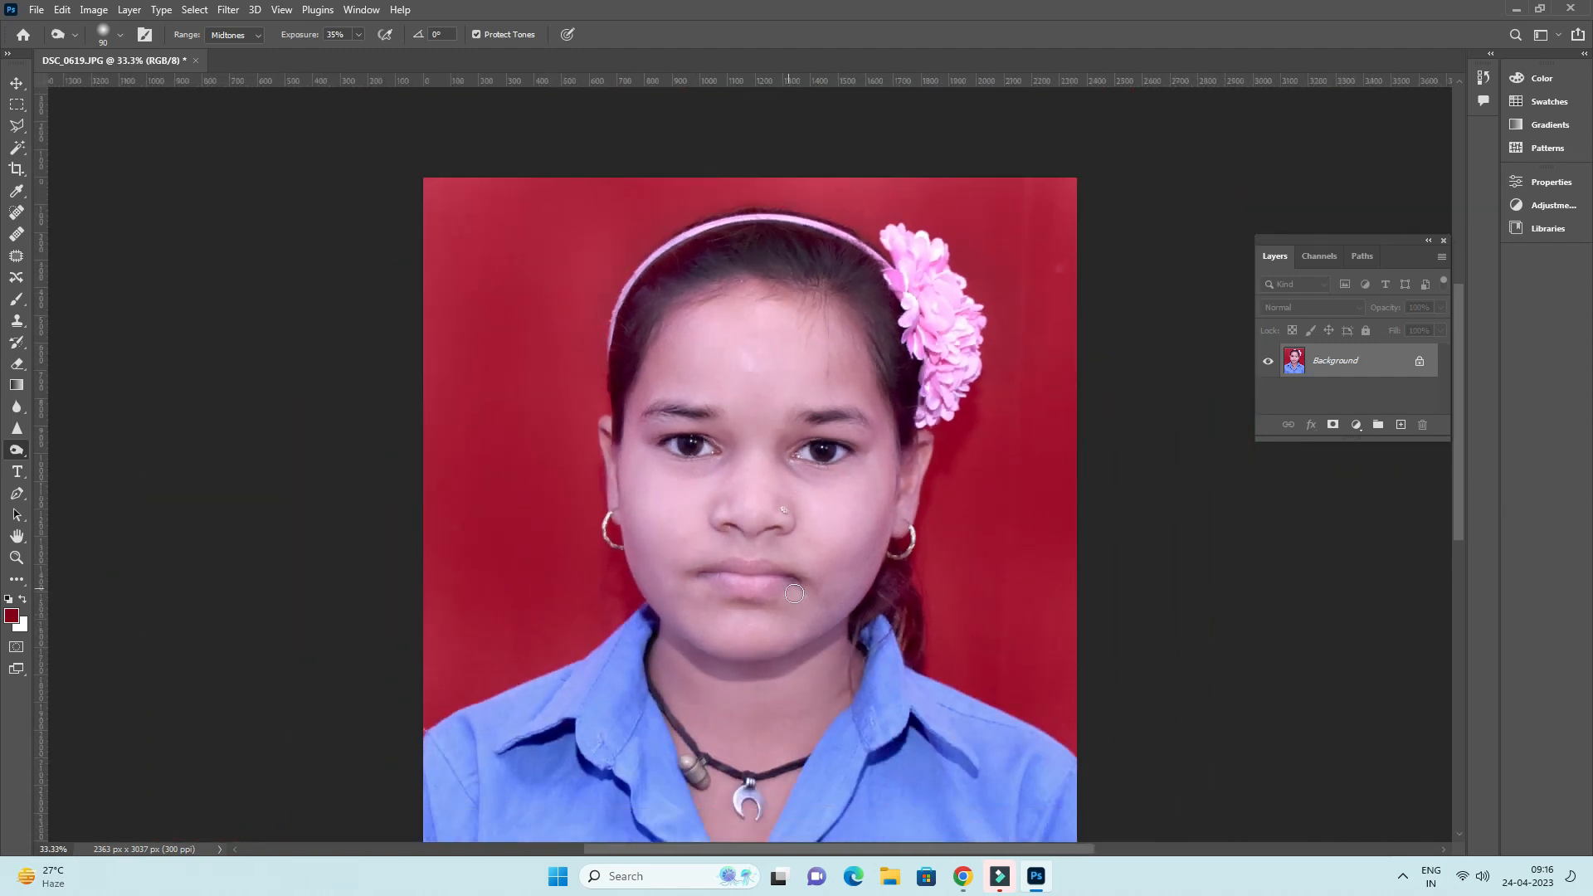
pyautogui.scroll(-1, 794, 594)
pyautogui.hotkey('ctrl', '+')
pyautogui.hotkey('ctrl', '+')
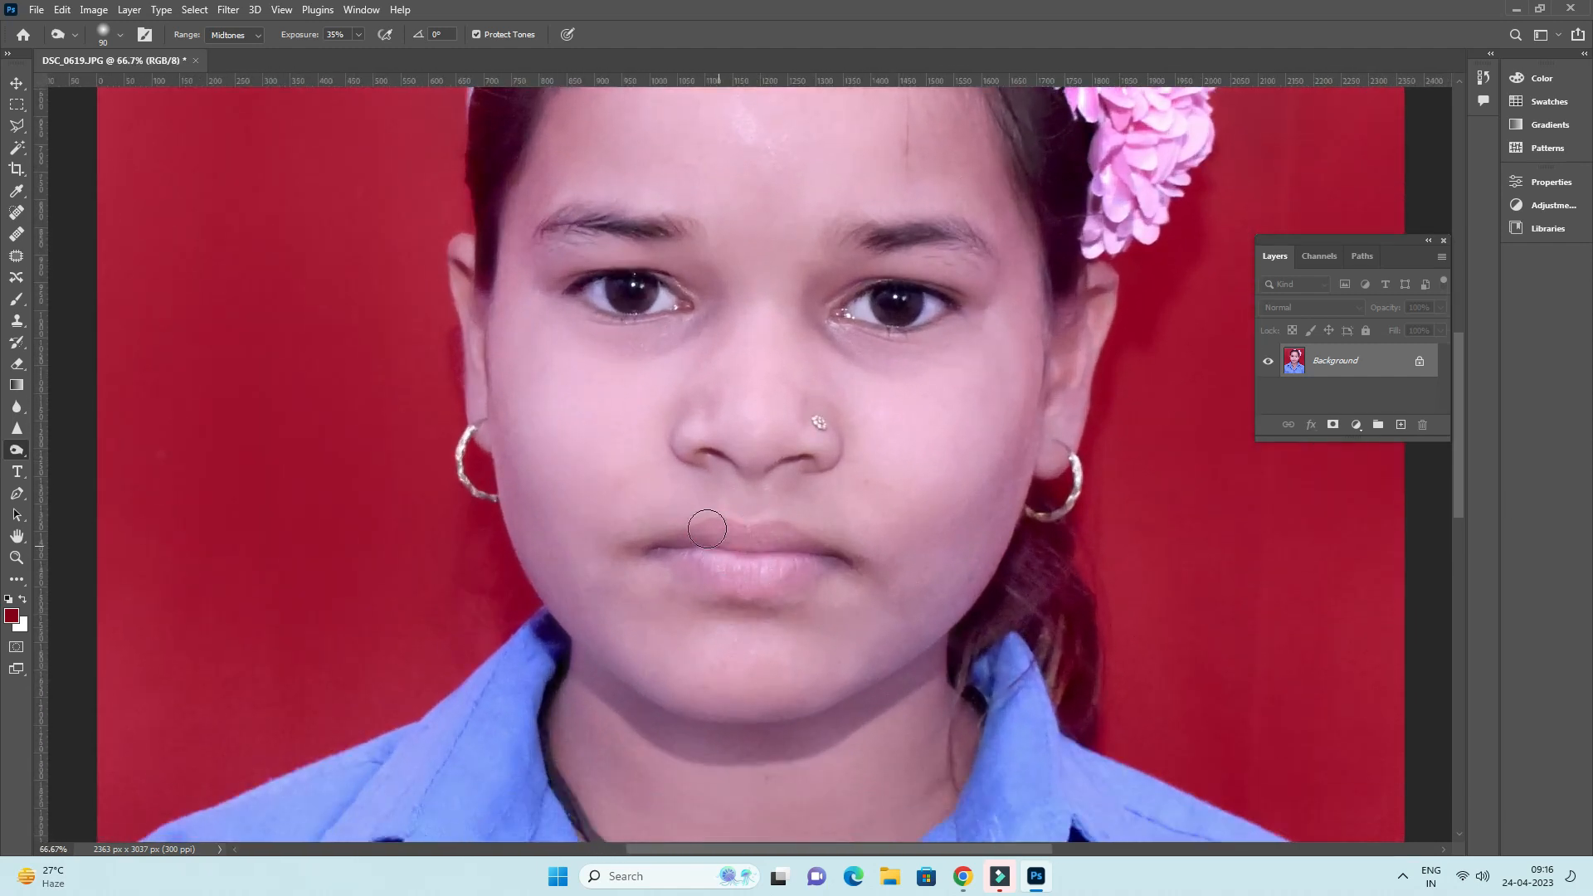
pyautogui.press('l')
pyautogui.scroll(-1, 738, 550)
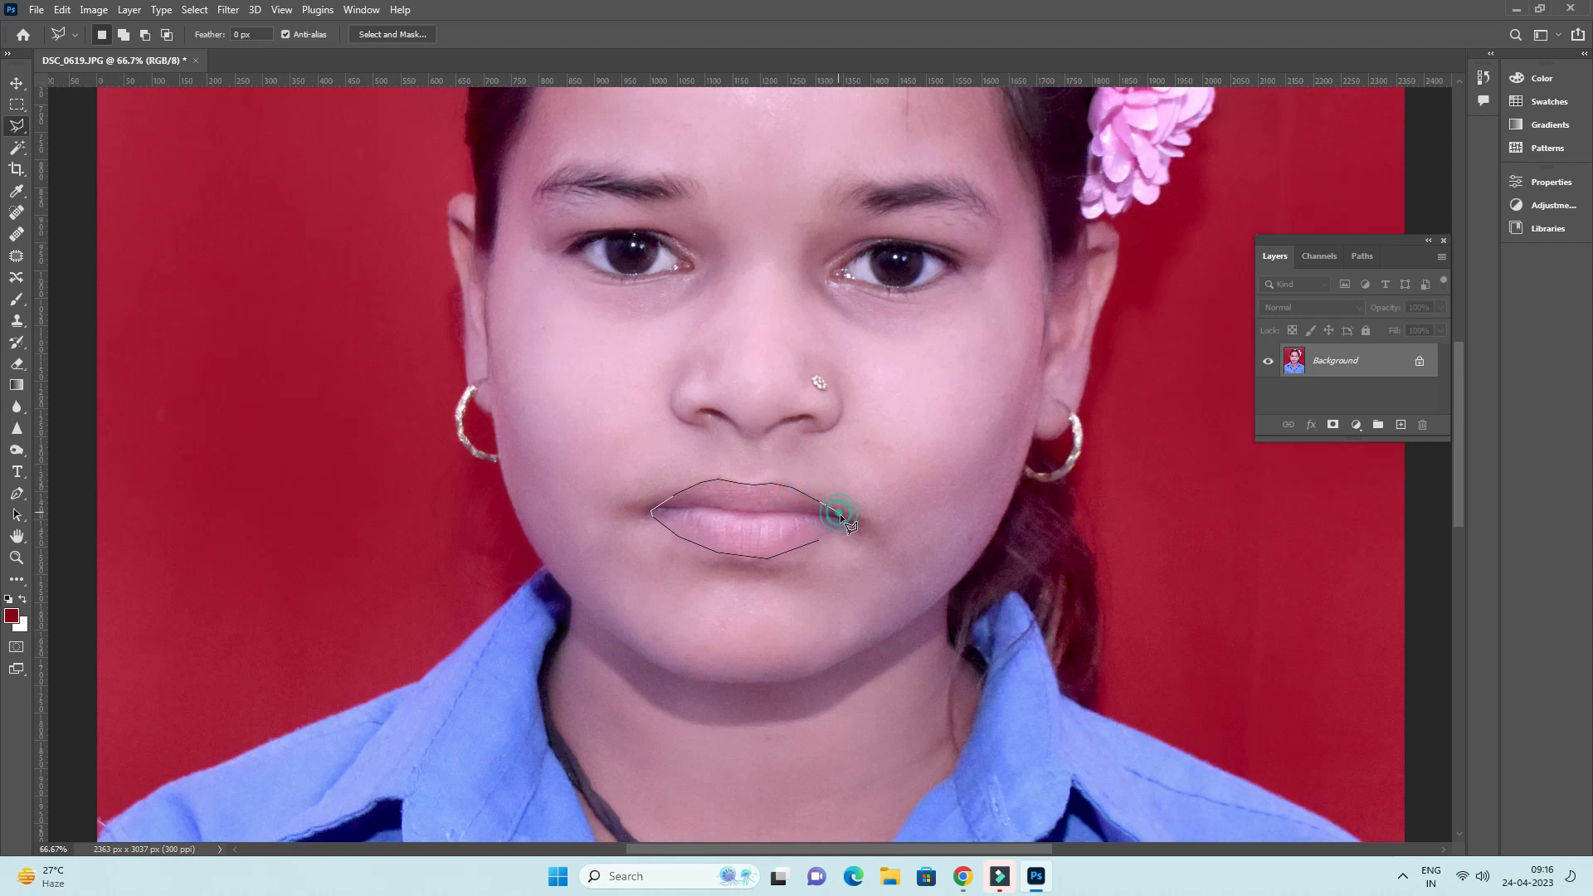
pyautogui.click(818, 535)
pyautogui.rightClick(740, 498)
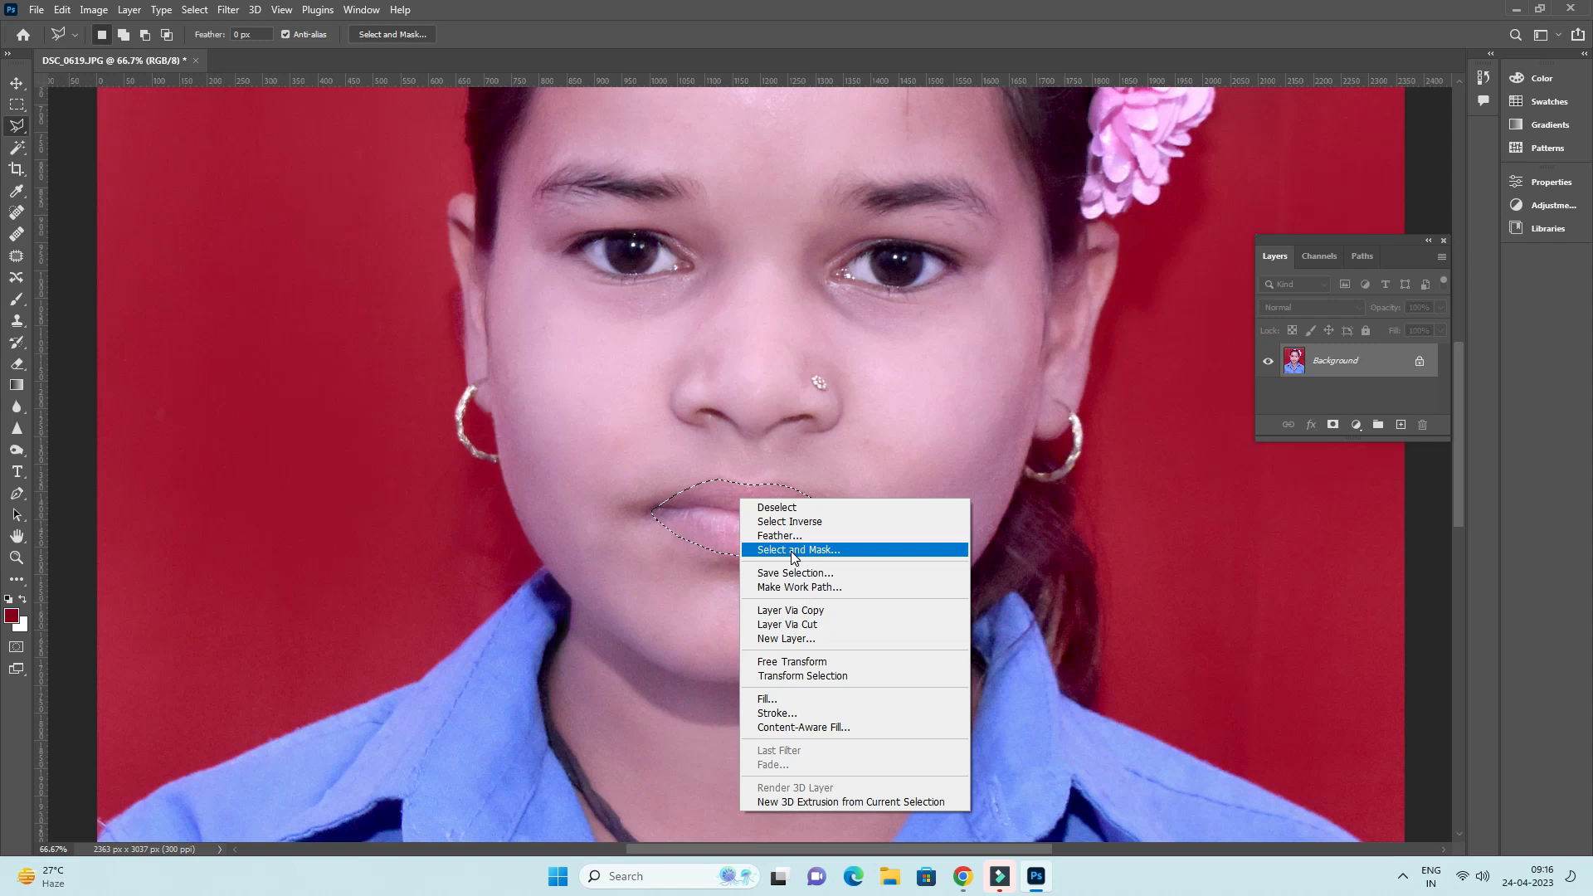
pyautogui.click(788, 535)
pyautogui.click(877, 274)
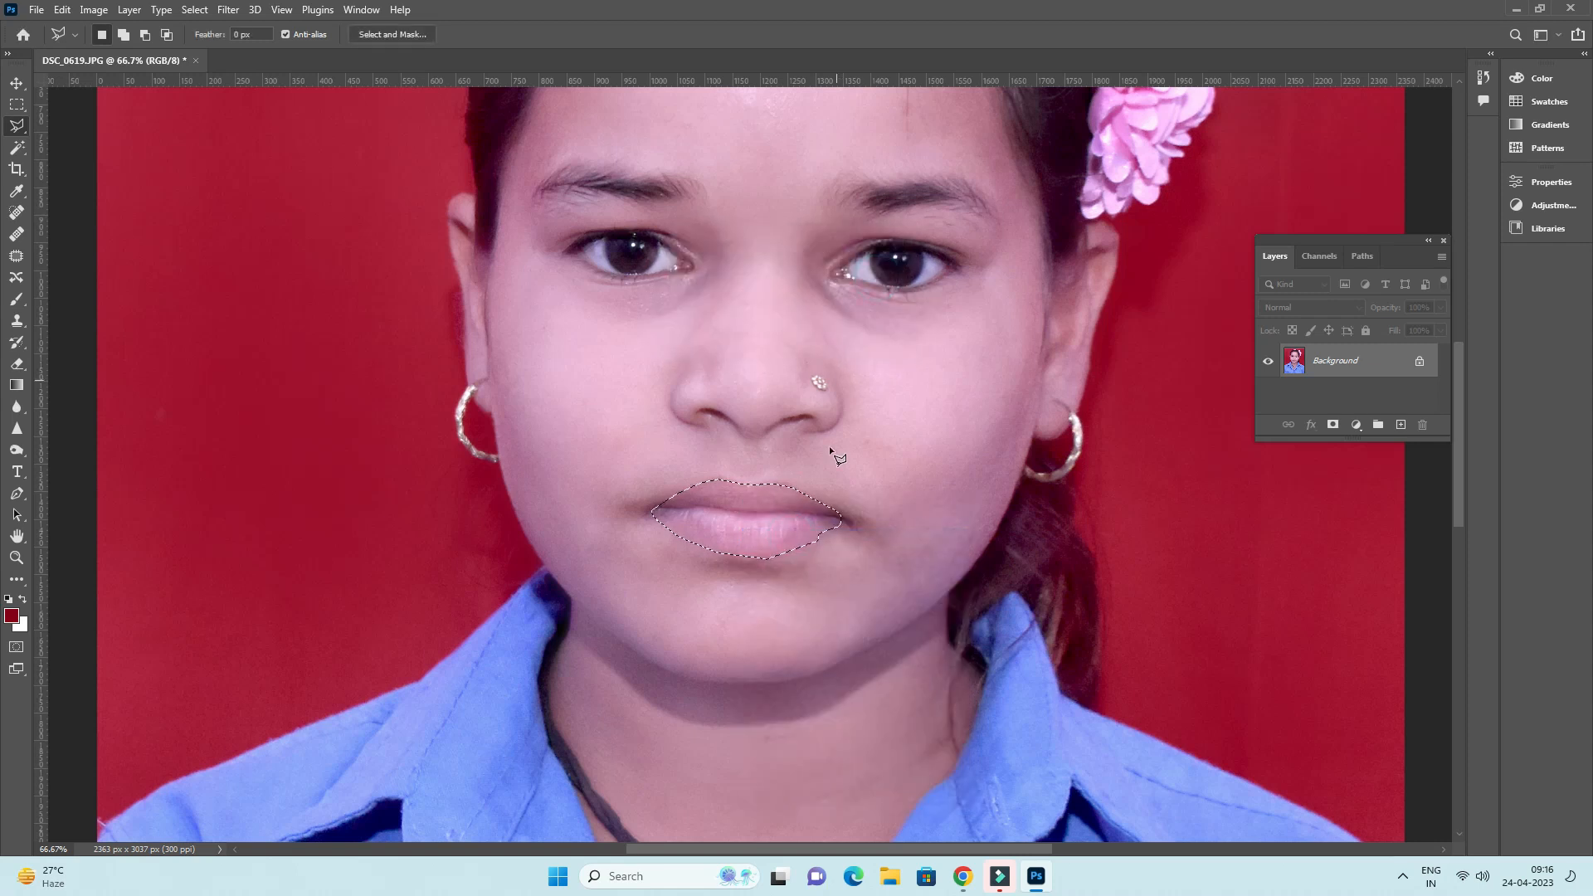
# - Deepen the selected lips with Levels, setting the black input to 8 and the midtone input to 0.92
pyautogui.hotkey('ctrl', 'l')
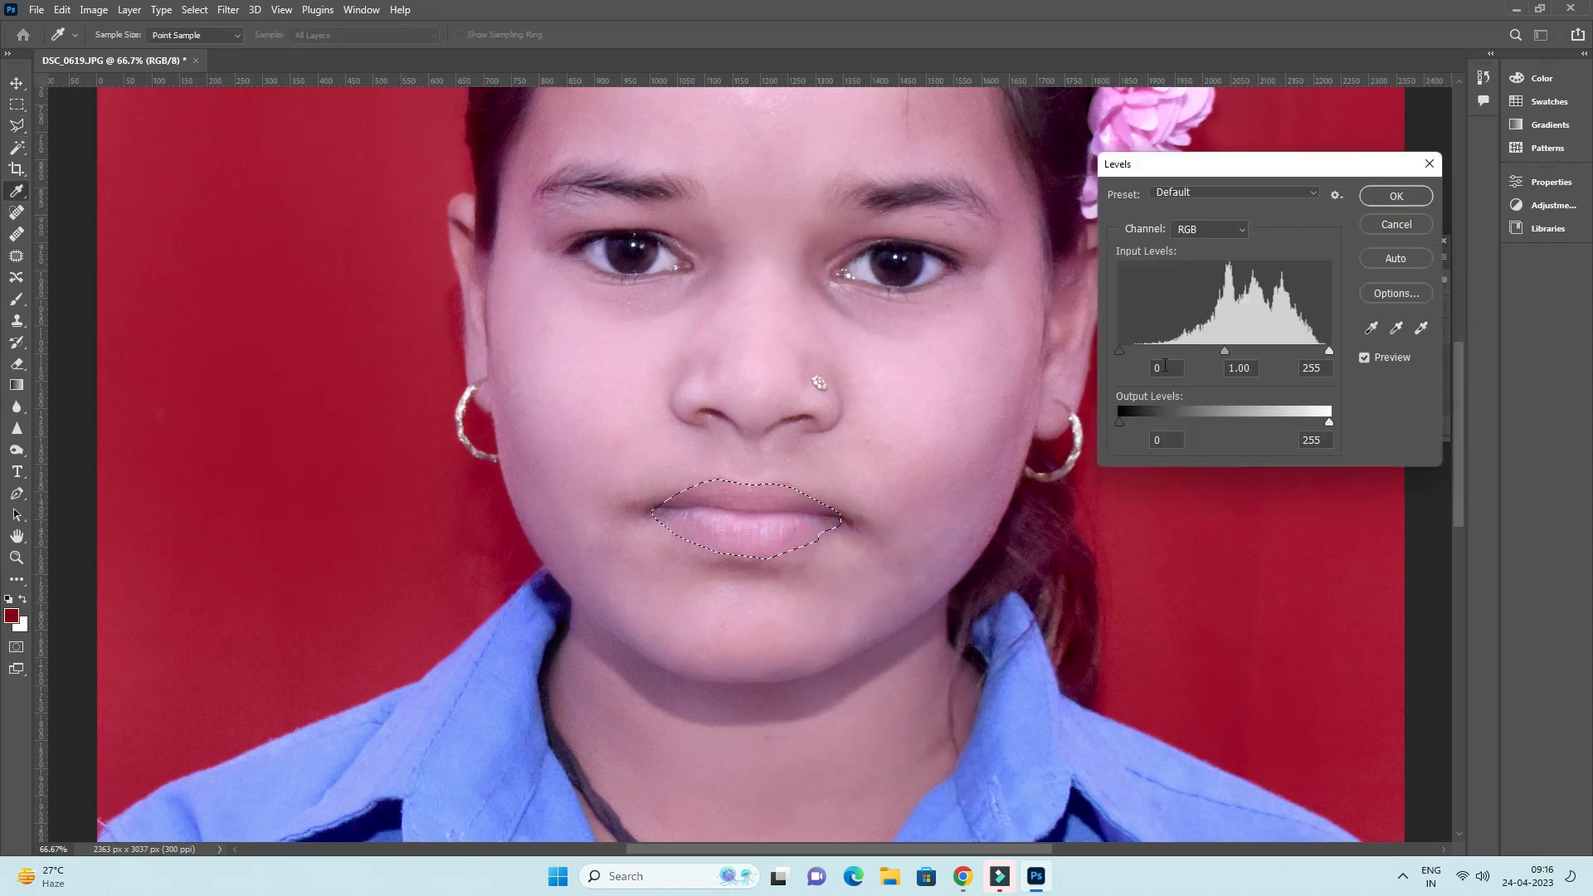
pyautogui.moveTo(1124, 354); pyautogui.dragTo(1127, 356)
pyautogui.moveTo(1230, 350); pyautogui.dragTo(1234, 350)
pyautogui.click(1382, 207)
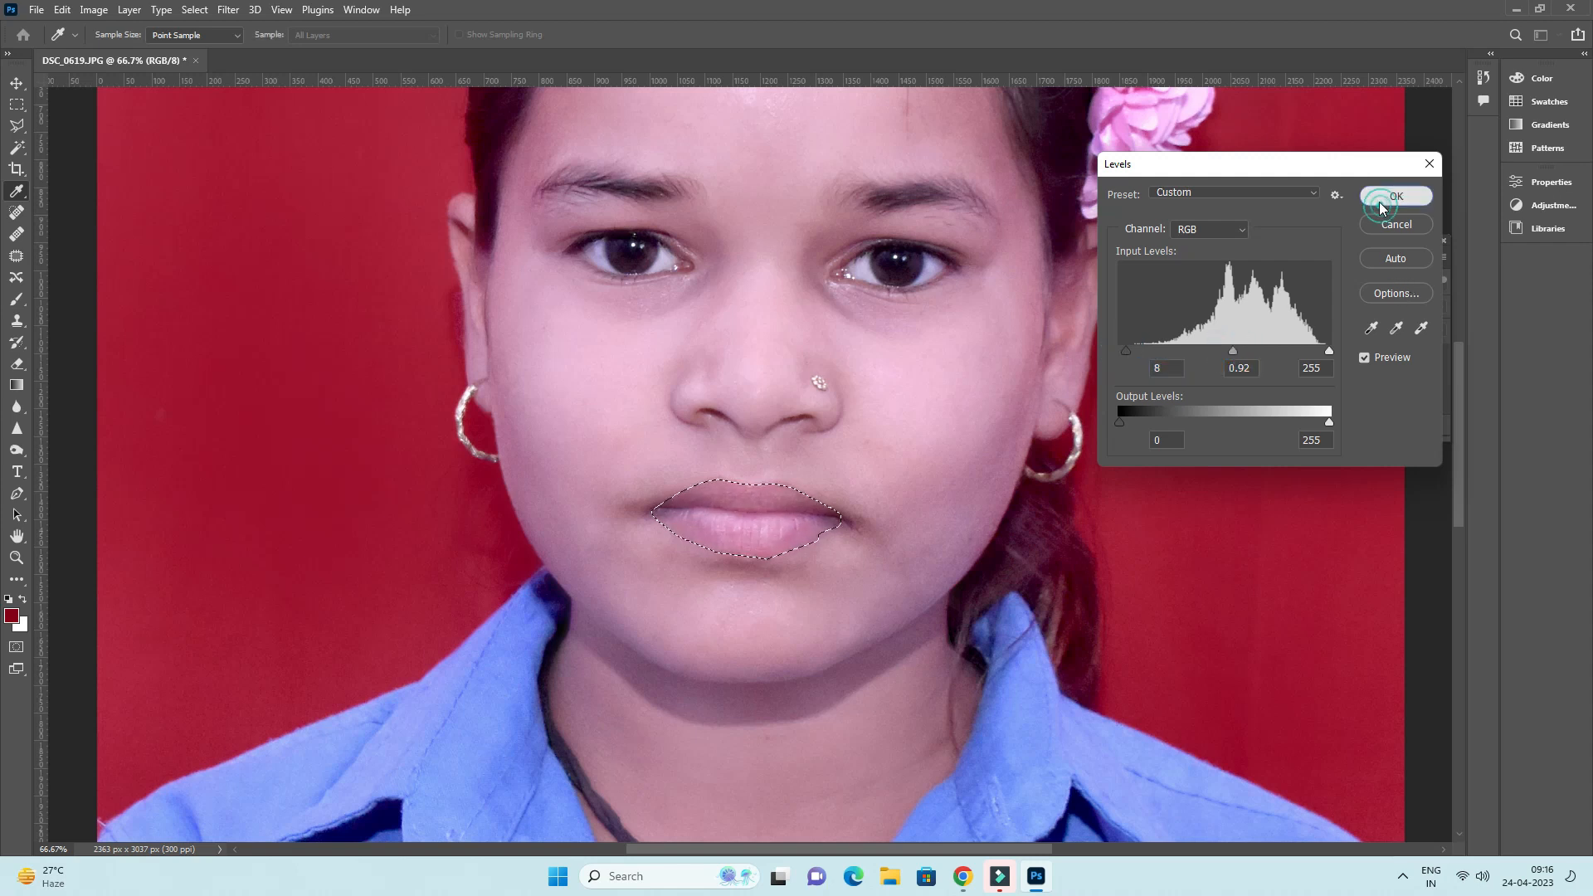
# - Sample the lip colour and set the foreground colour to a brighter, more saturated pink
pyautogui.click(765, 494)
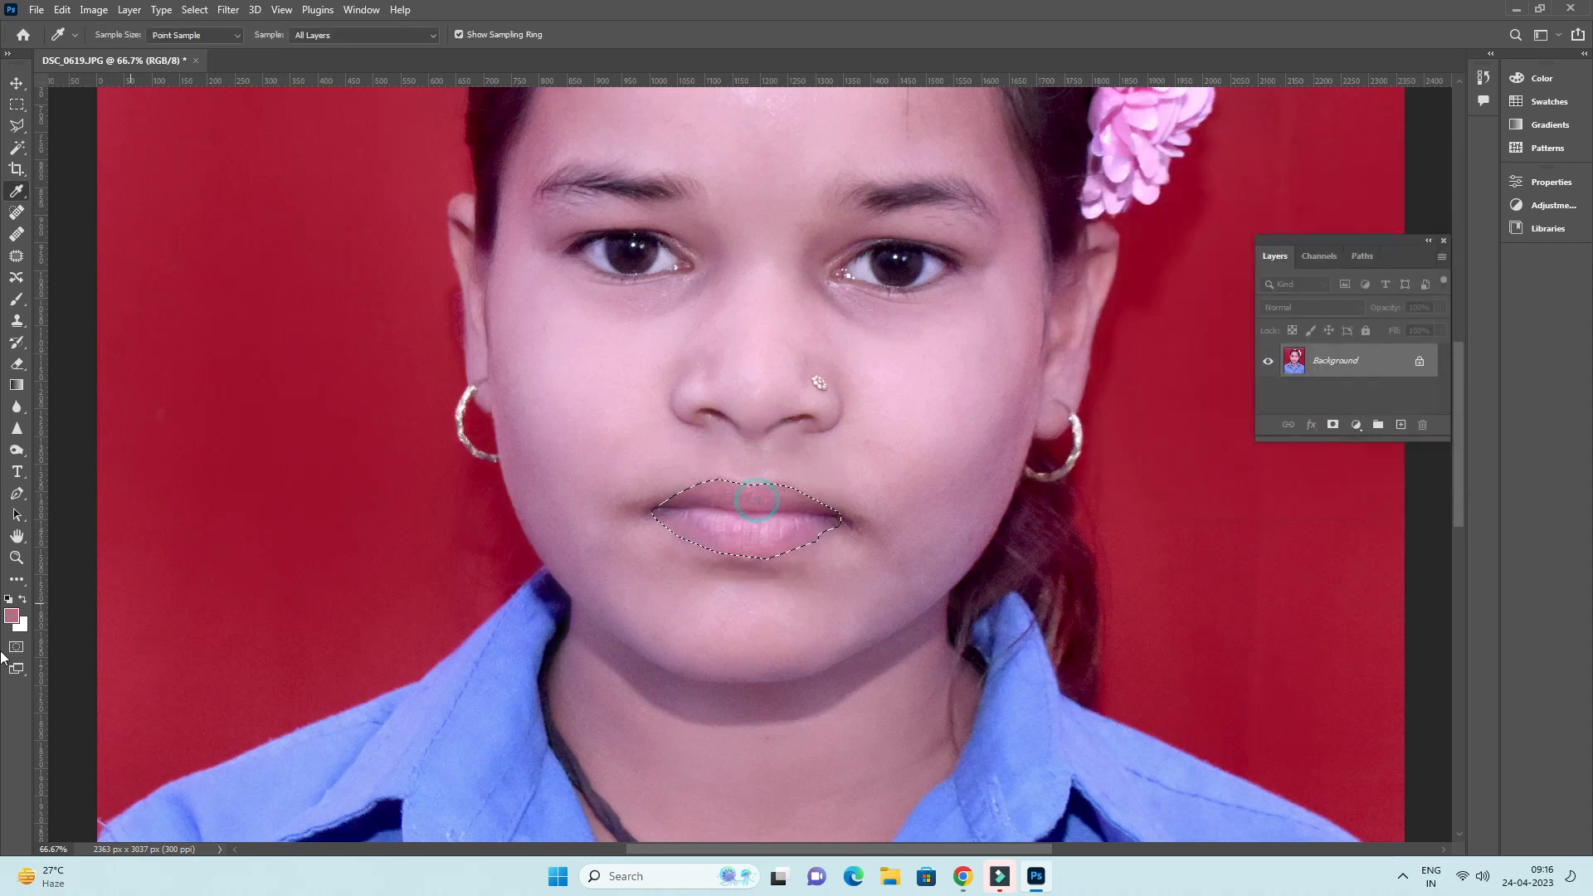
pyautogui.click(12, 616)
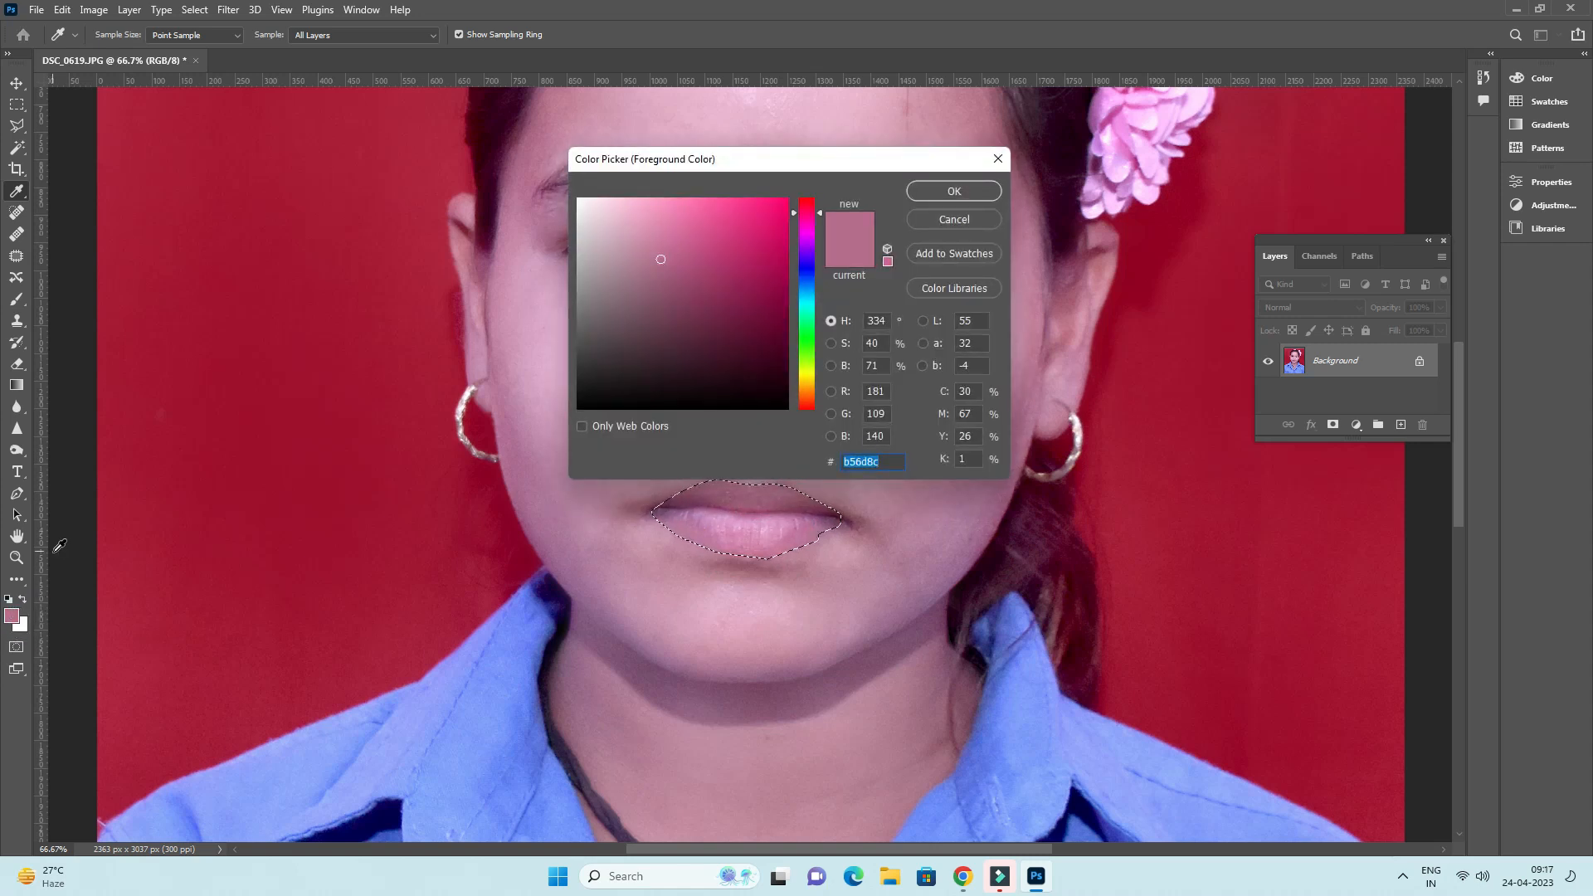
pyautogui.click(810, 211)
pyautogui.click(748, 256)
pyautogui.click(732, 224)
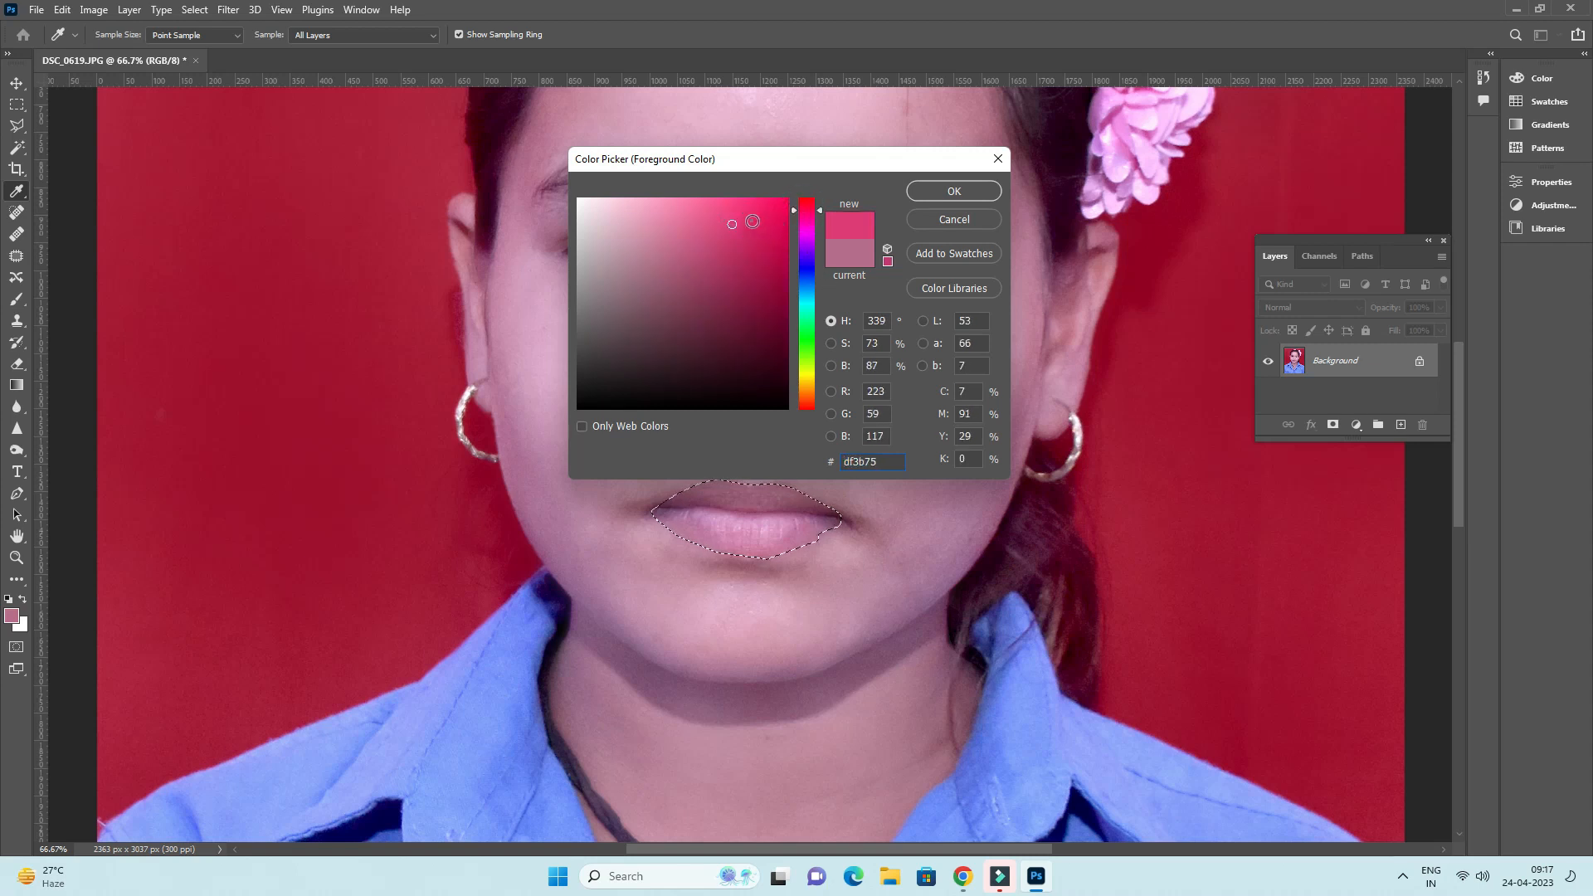
pyautogui.click(749, 220)
pyautogui.click(754, 229)
pyautogui.click(965, 196)
# - Tint the selected lips pink with a 300 px Brush at 8% opacity, and clear the selection
pyautogui.press('b')
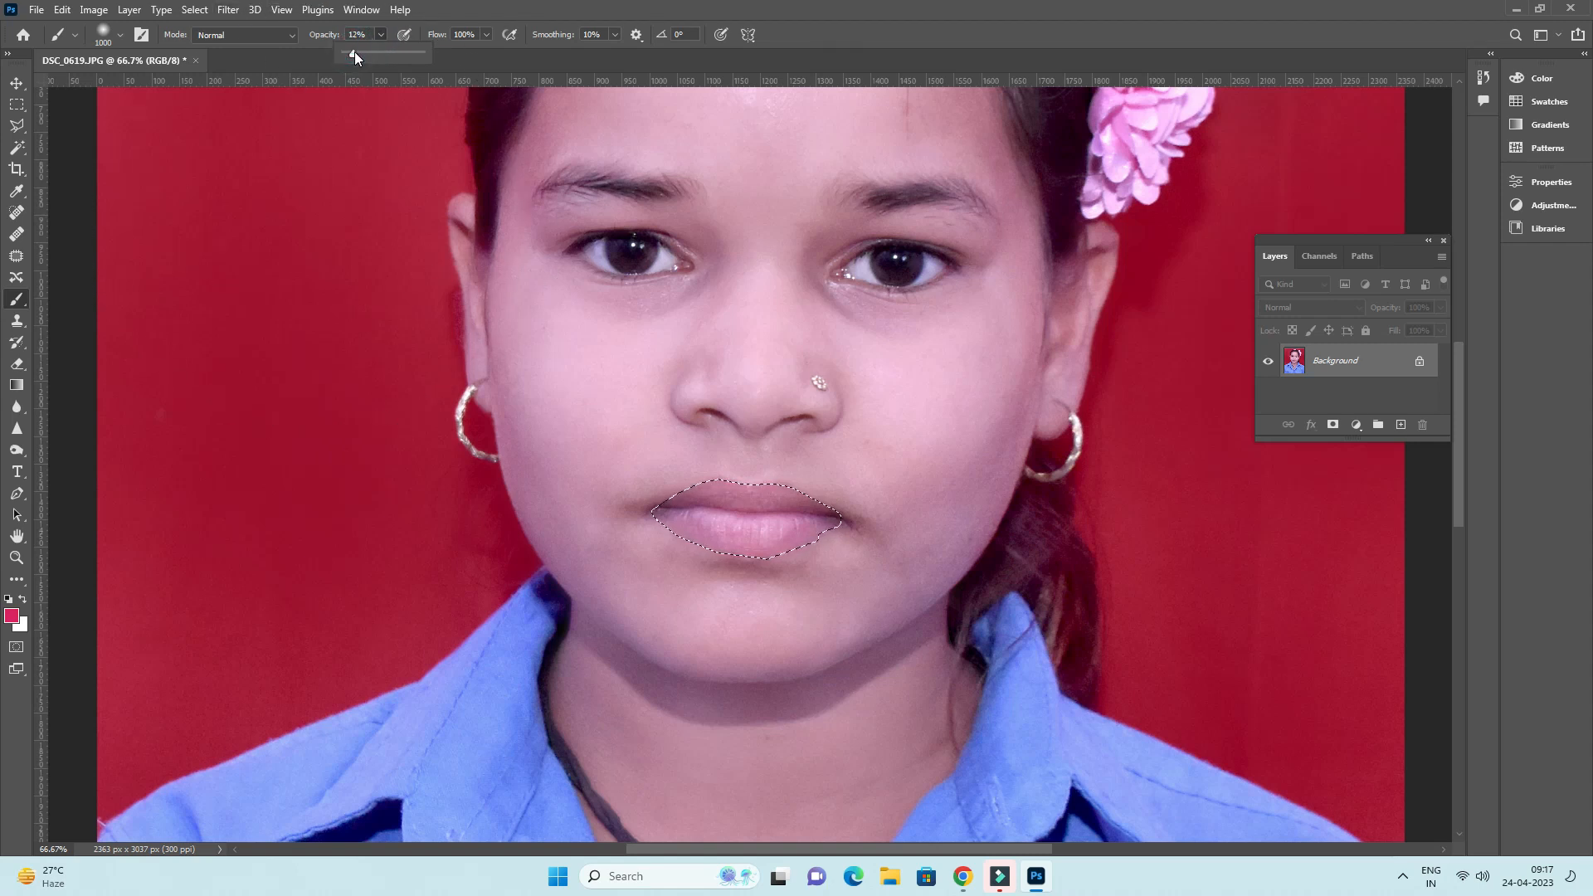
pyautogui.press('[')
pyautogui.press('[')
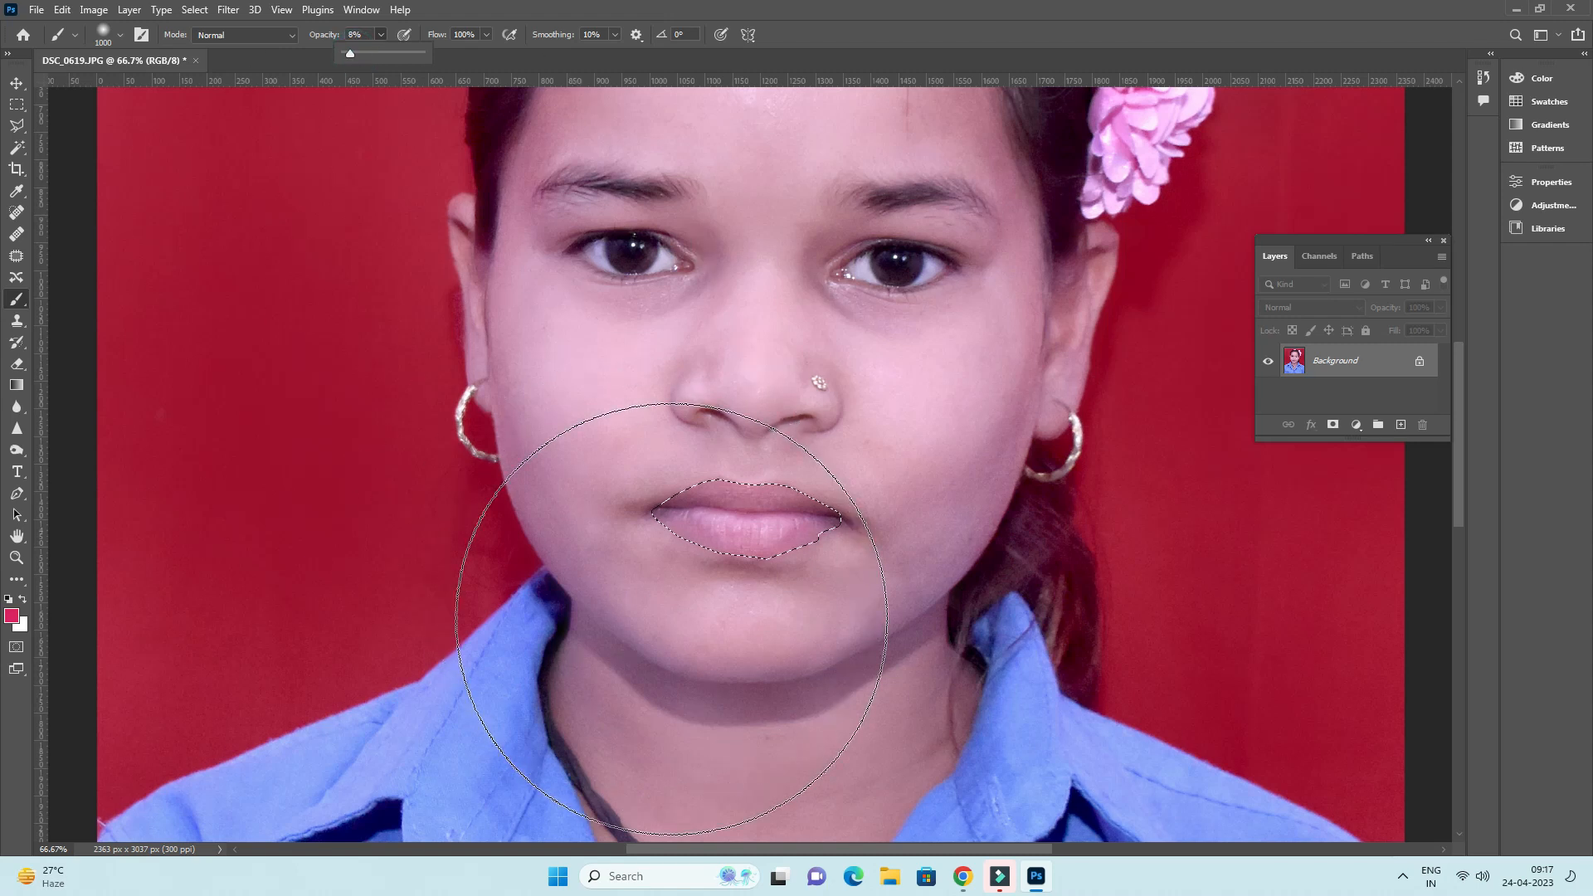
pyautogui.click(672, 618)
pyautogui.press('[')
pyautogui.press('[')
pyautogui.press('[')
pyautogui.press('[')
pyautogui.press('[')
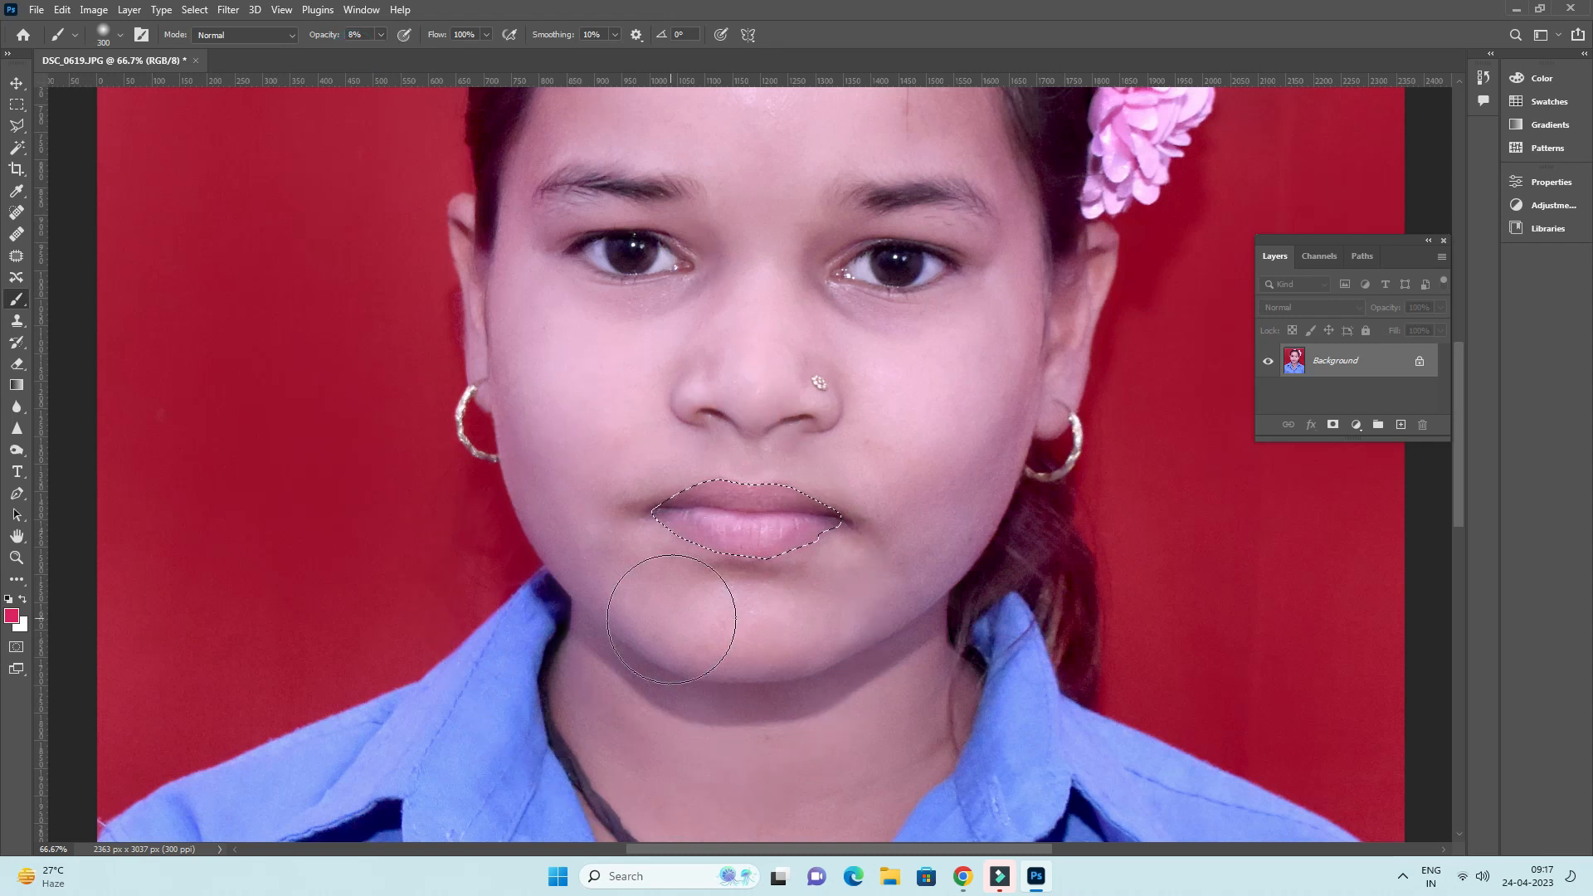
pyautogui.moveTo(798, 504); pyautogui.dragTo(828, 562)
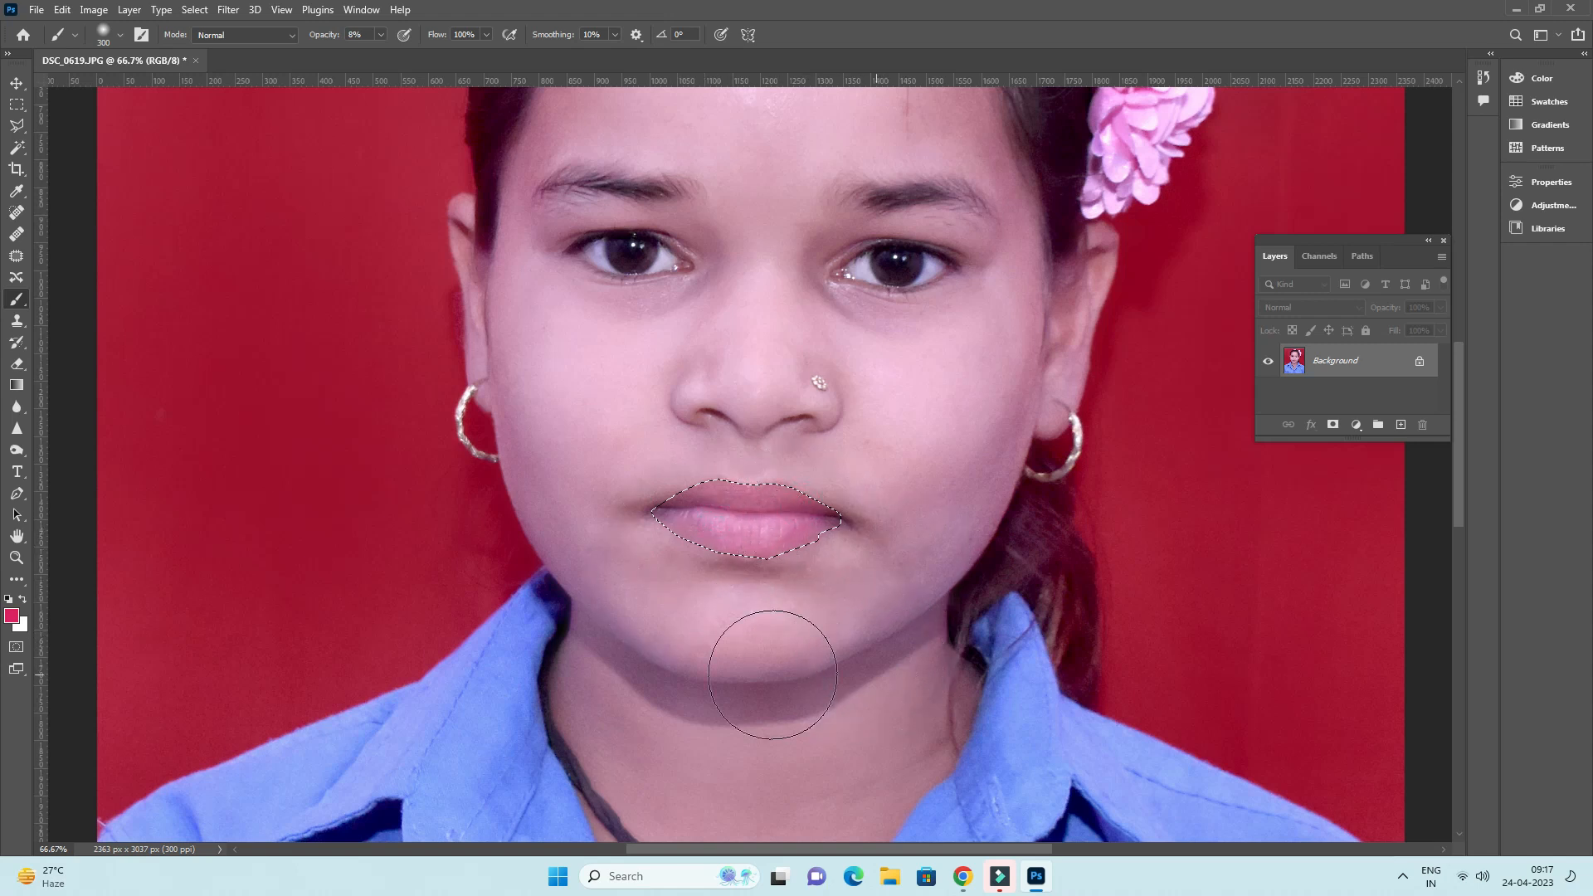
pyautogui.click(638, 529)
pyautogui.press('w')
pyautogui.click(68, 362)
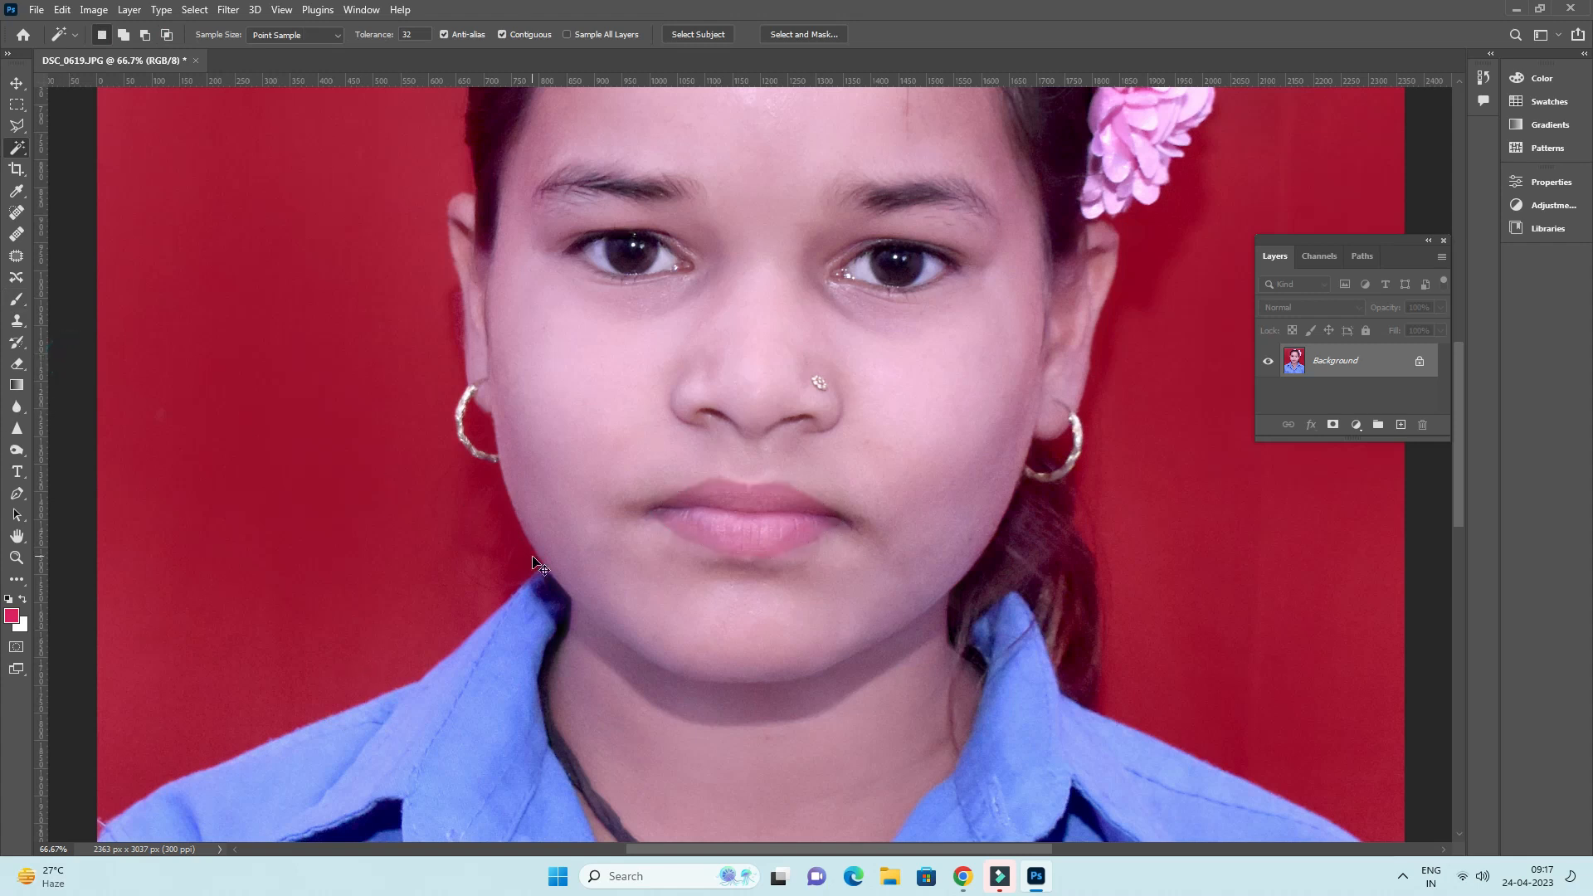
# - Create a new white RGB document of 4 x 6 inches at 300 pixels/centimeter from the recent custom preset
pyautogui.hotkey('ctrl', '-')
pyautogui.hotkey('ctrl', '-')
pyautogui.hotkey('ctrl', '-')
pyautogui.hotkey('ctrl', '-')
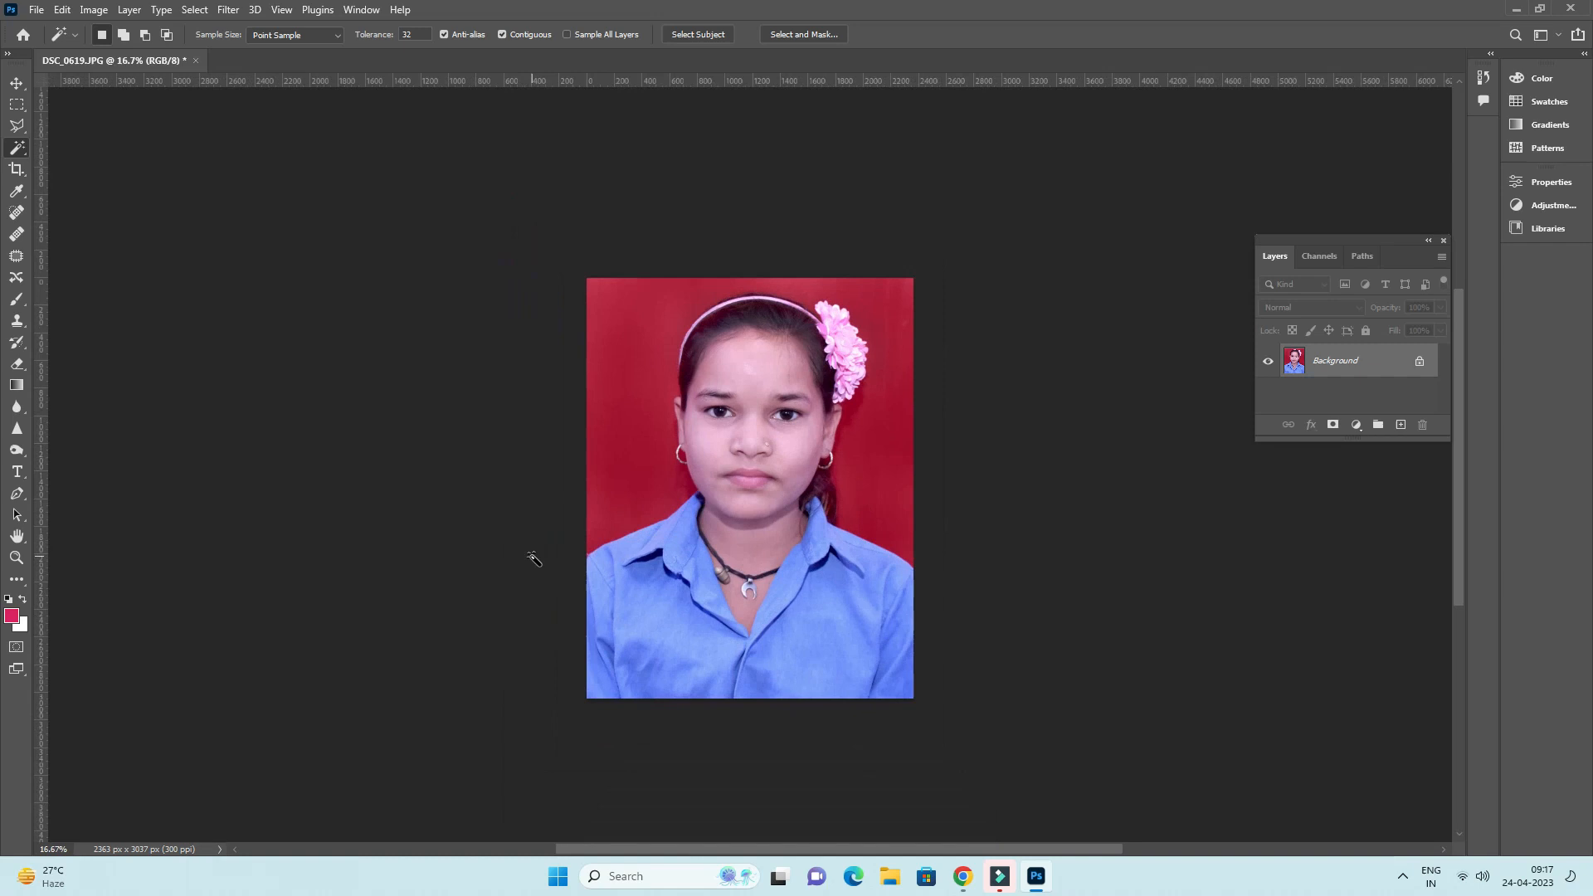
pyautogui.click(16, 83)
pyautogui.click(36, 9)
pyautogui.click(54, 26)
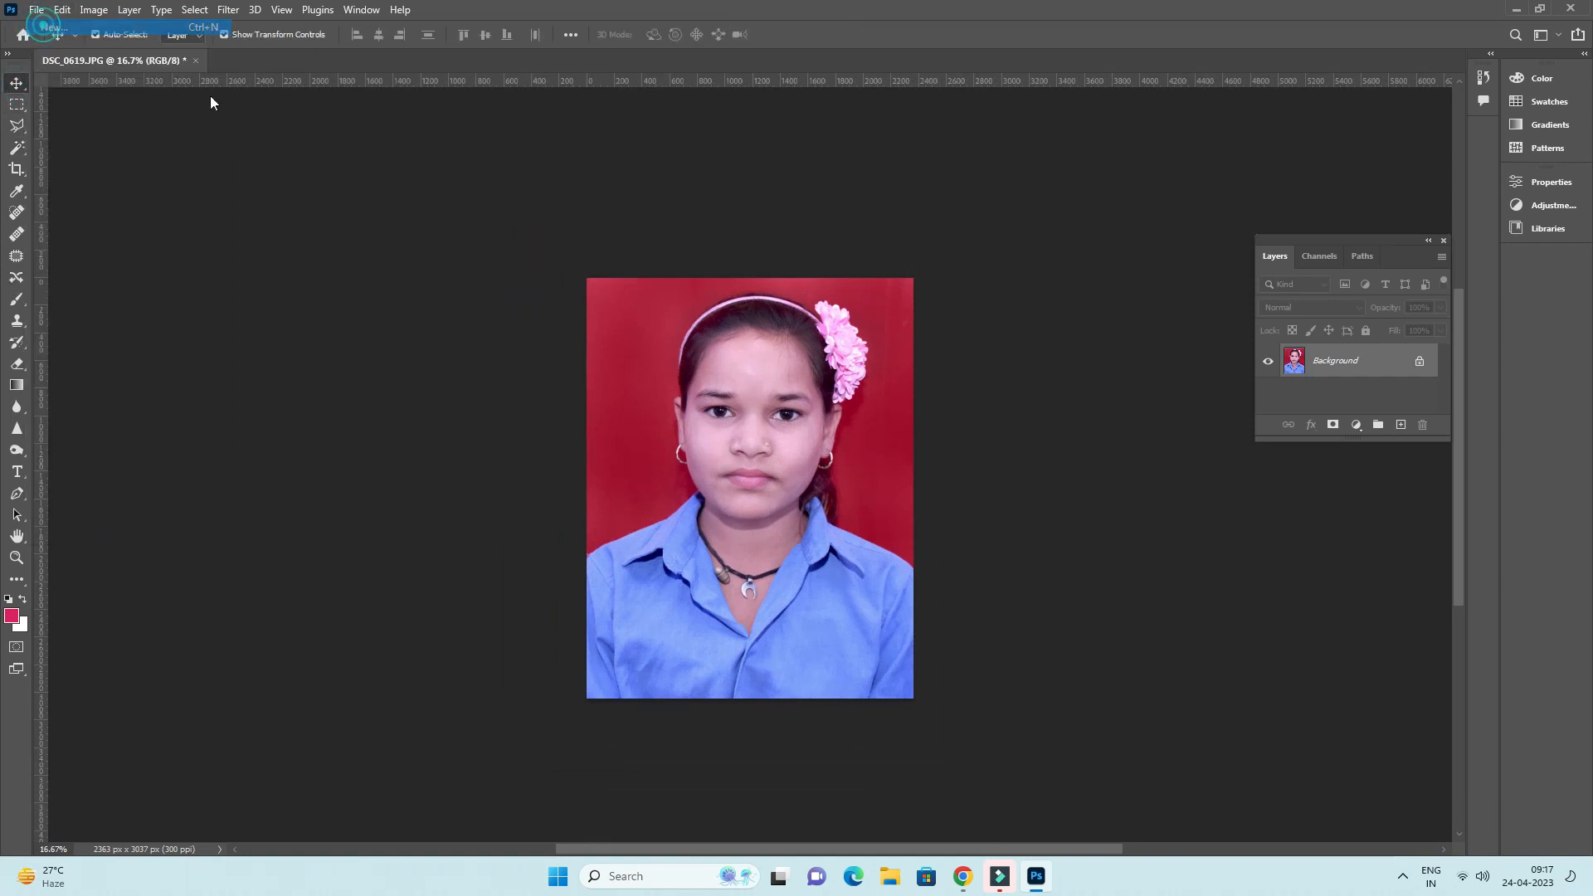
pyautogui.click(626, 325)
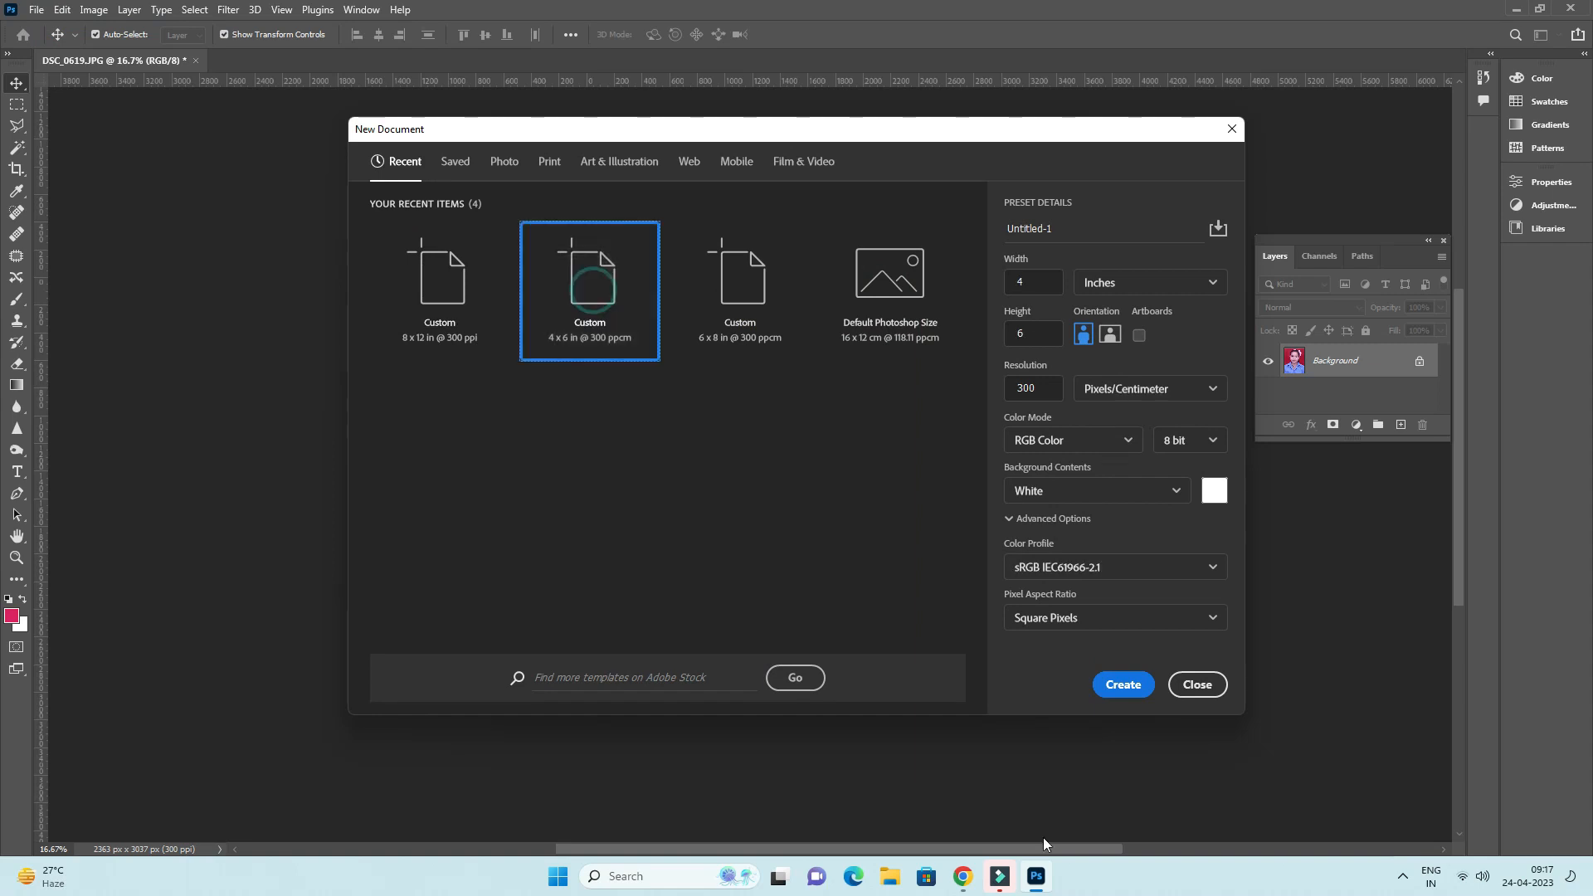
pyautogui.click(1120, 684)
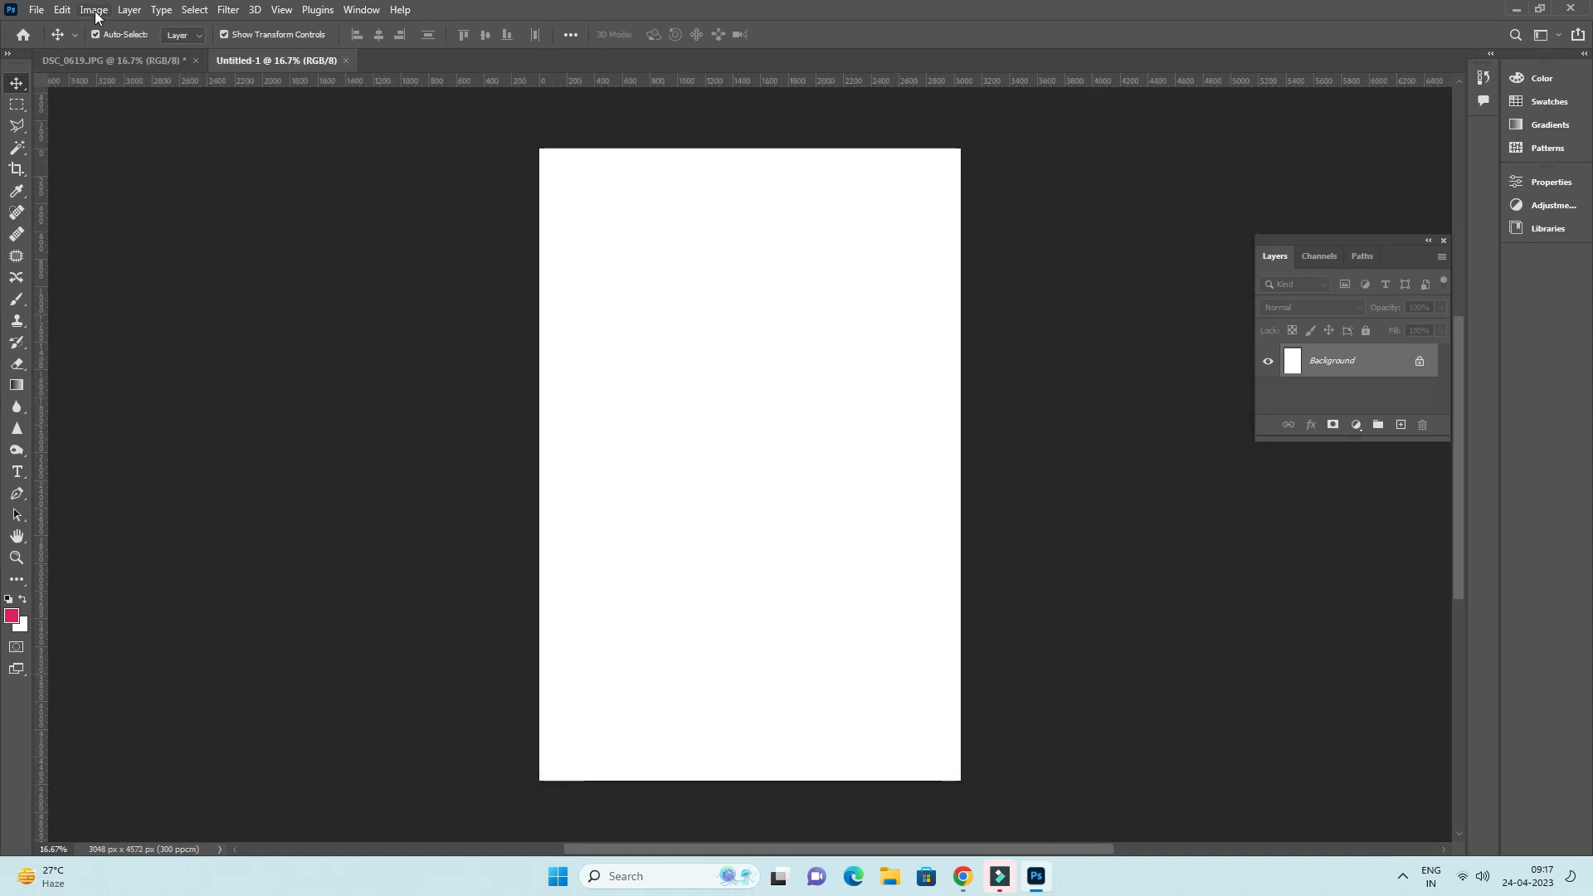
# - Rotate the blank canvas 90° to landscape and float its document in a separate, resized window
pyautogui.click(94, 9)
pyautogui.moveTo(168, 177)
pyautogui.click(336, 182)
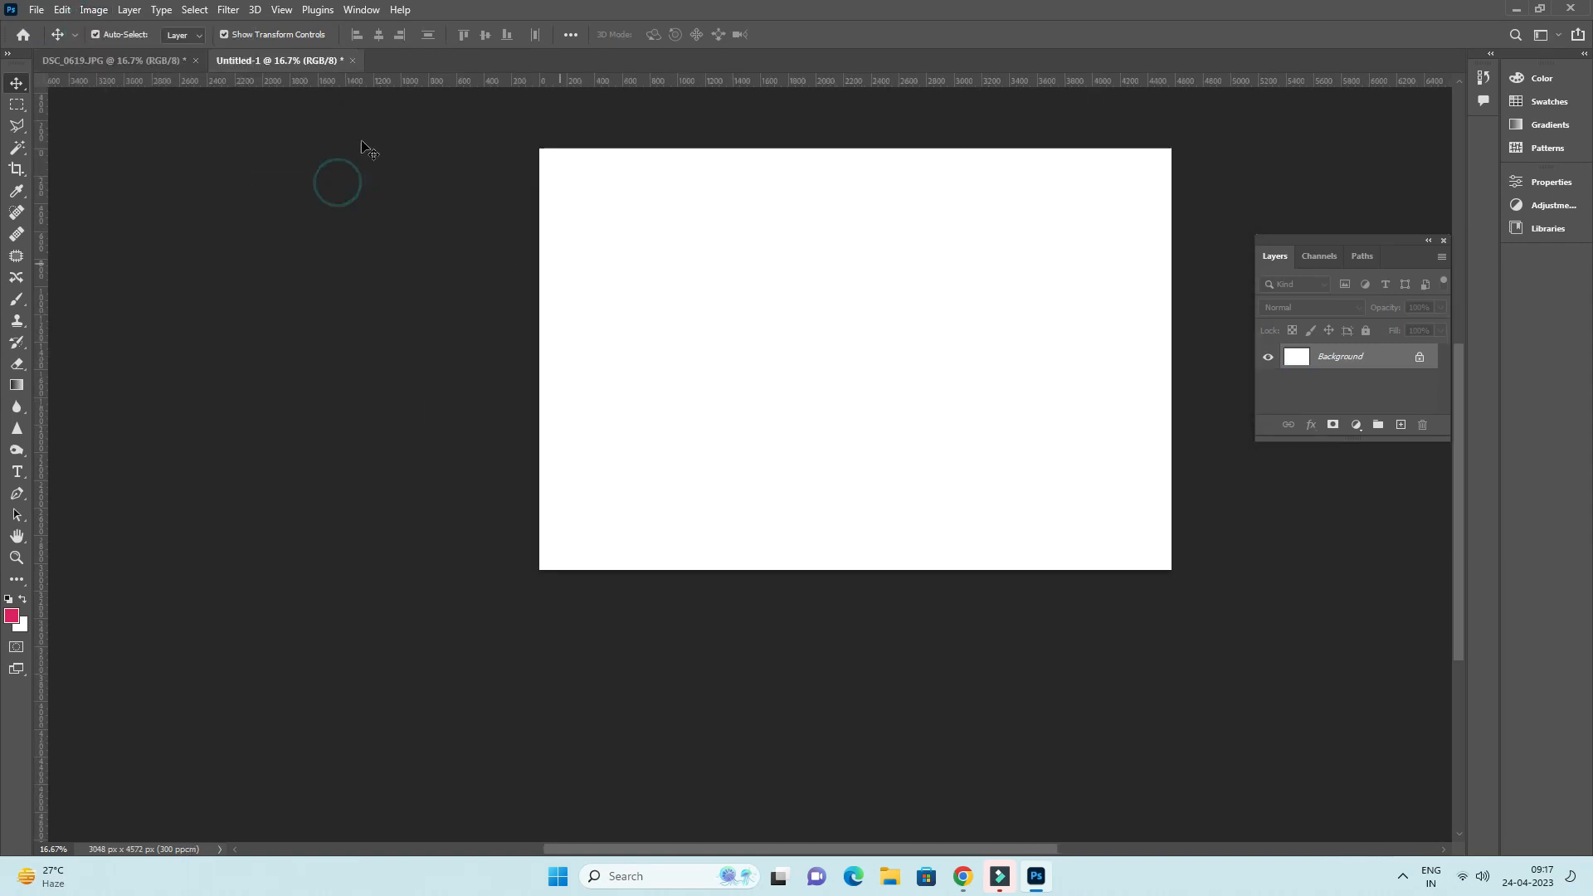
pyautogui.moveTo(270, 59); pyautogui.dragTo(274, 130)
pyautogui.moveTo(529, 138); pyautogui.dragTo(1079, 379)
# - Bring the retouched portrait into the blank landscape sheet, scale it to about 52.23%, and place it in the sheet's upper-left corner
pyautogui.click(622, 319)
pyautogui.moveTo(727, 433); pyautogui.dragTo(764, 490)
pyautogui.moveTo(893, 329); pyautogui.dragTo(733, 530)
pyautogui.moveTo(672, 609); pyautogui.dragTo(643, 368)
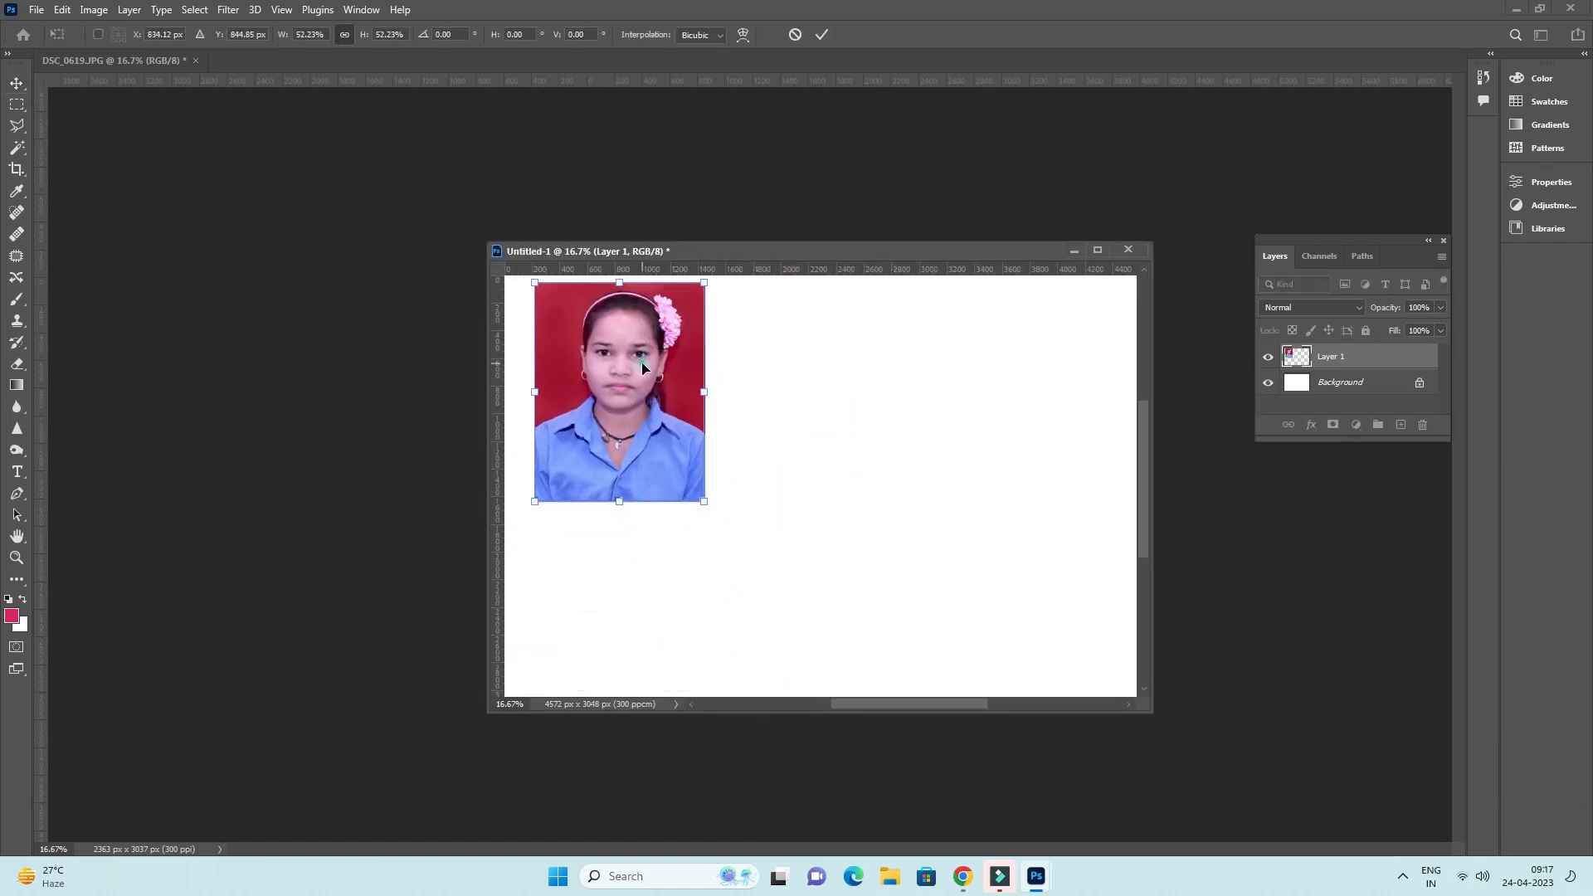
pyautogui.press('Return')
# - Add a 3 px black inside Stroke layer style to the portrait
pyautogui.click(1311, 425)
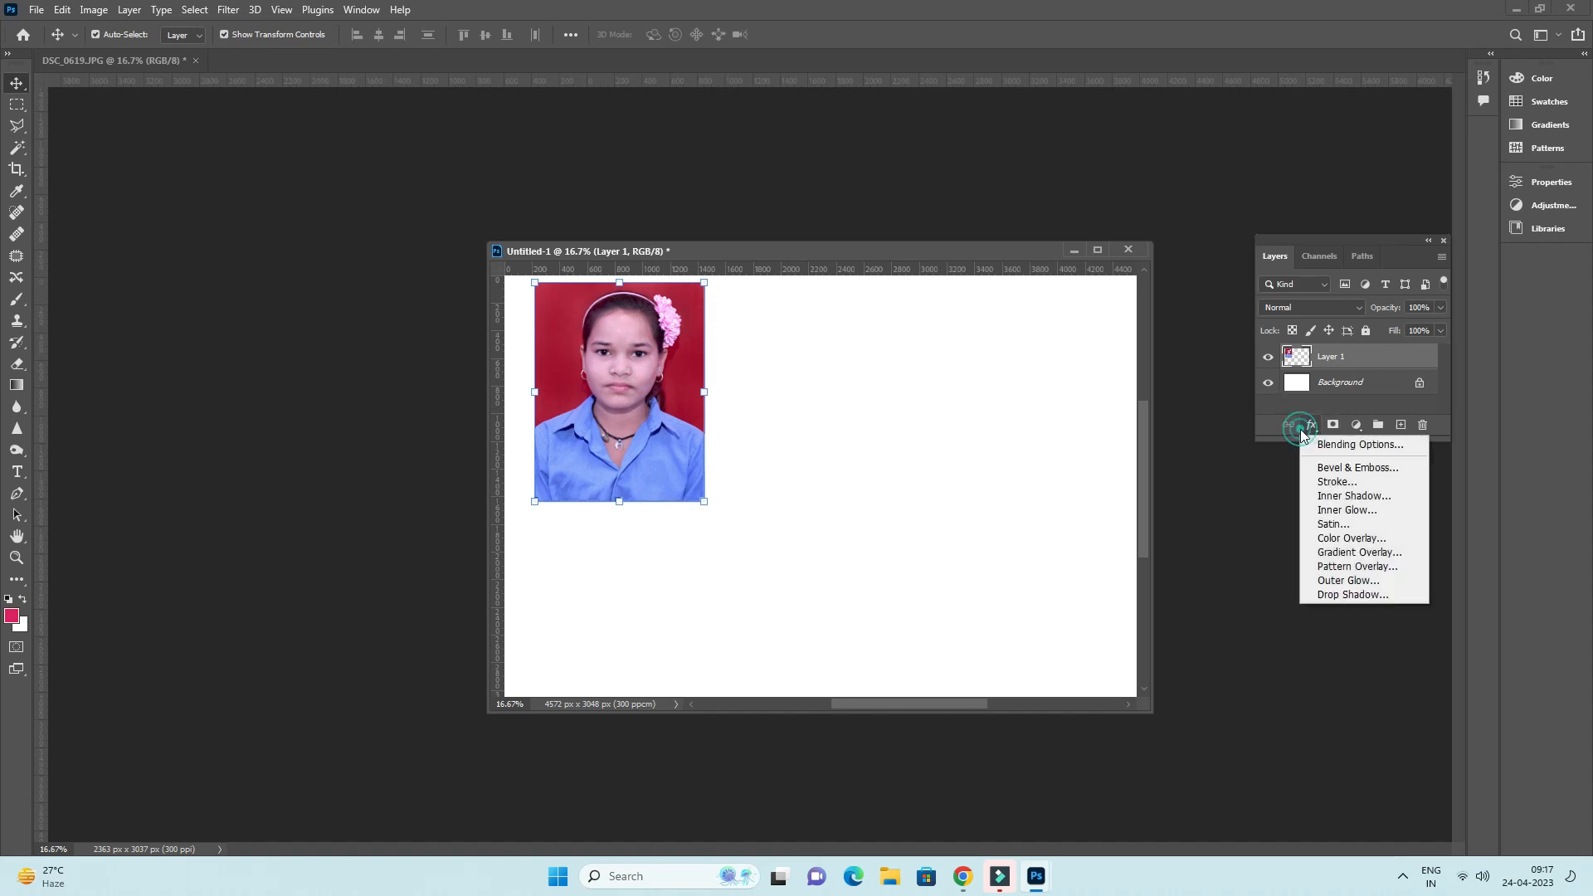
pyautogui.click(1340, 480)
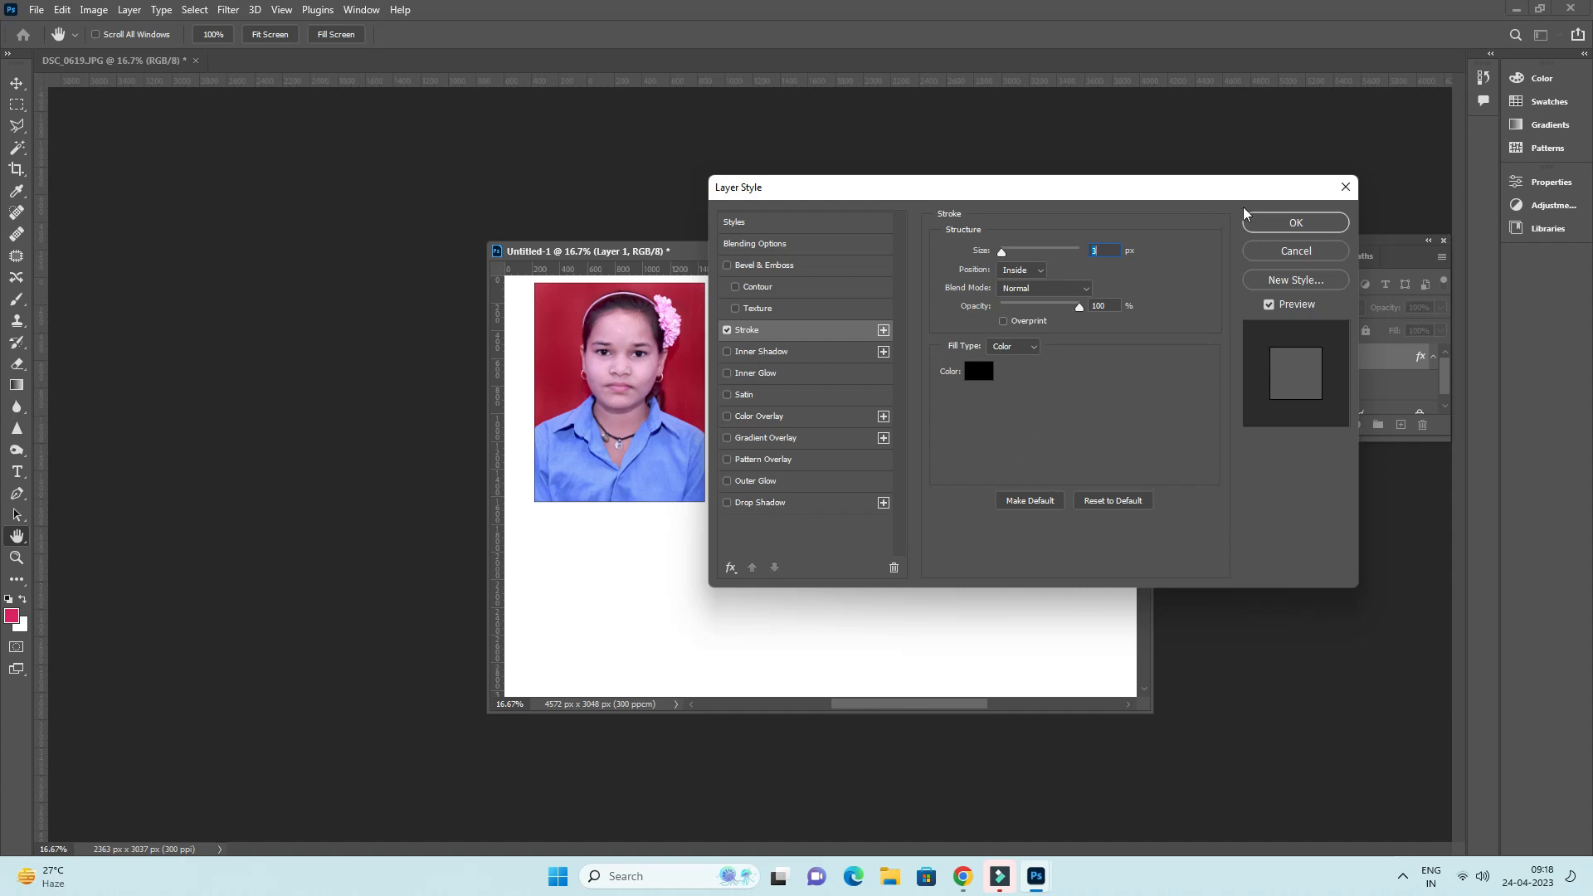
pyautogui.click(1285, 236)
pyautogui.press('v')
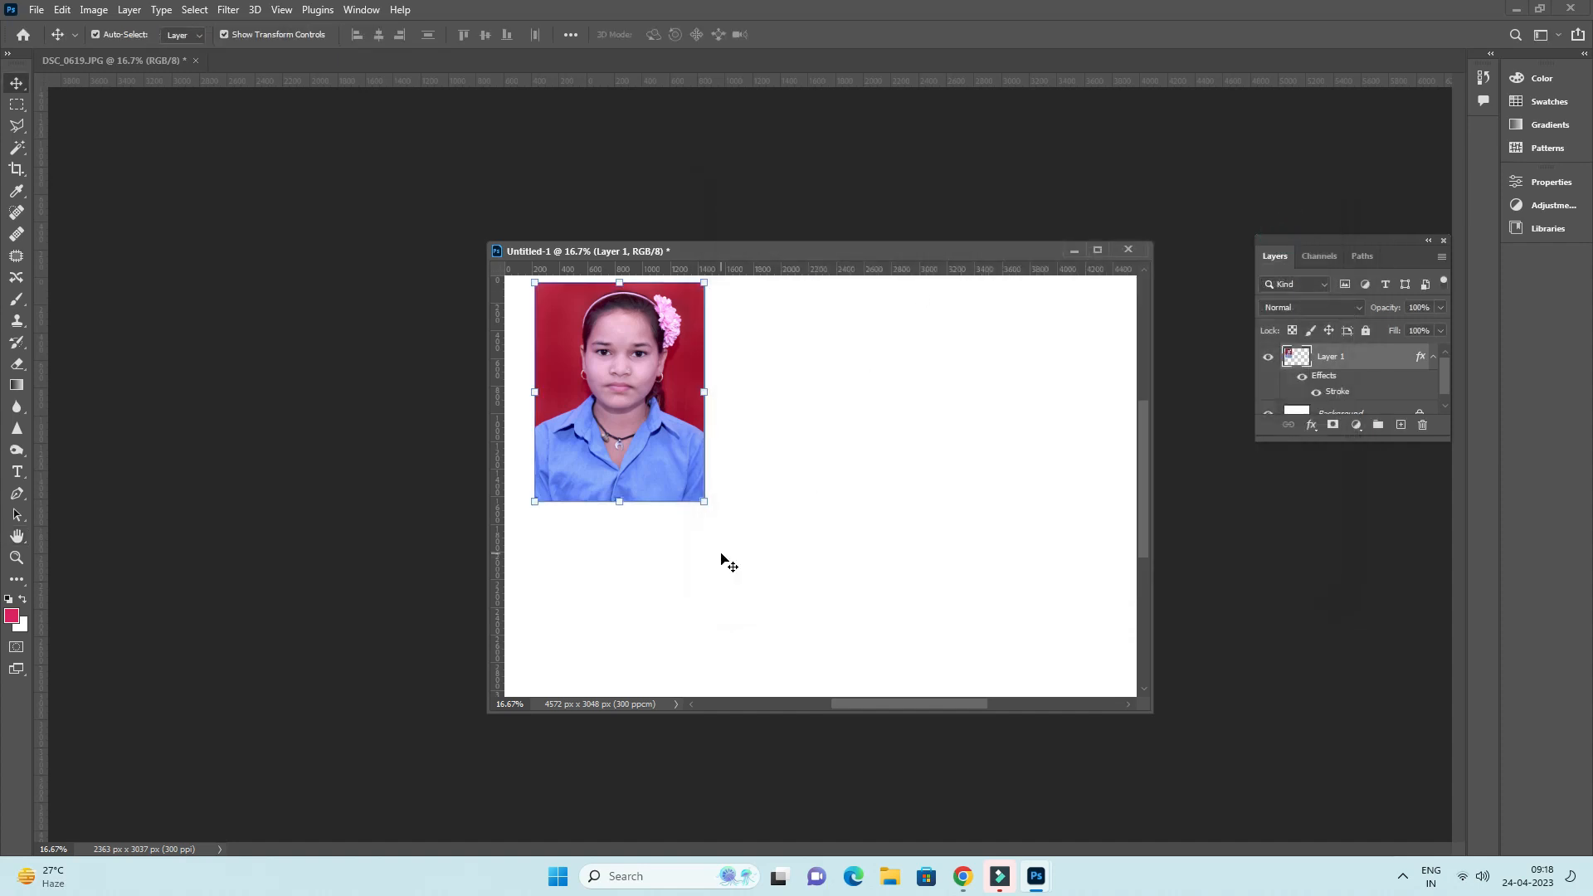
# - Duplicate the portrait directly below the first one and nudge the copy down to leave a narrow white gap
pyautogui.moveTo(557, 449); pyautogui.dragTo(581, 548)
pyautogui.hotkey('shift', 'Down')
pyautogui.hotkey('shift', 'Down')
pyautogui.hotkey('shift', 'Down')
pyautogui.hotkey('shift', 'Down')
pyautogui.hotkey('shift', 'Down')
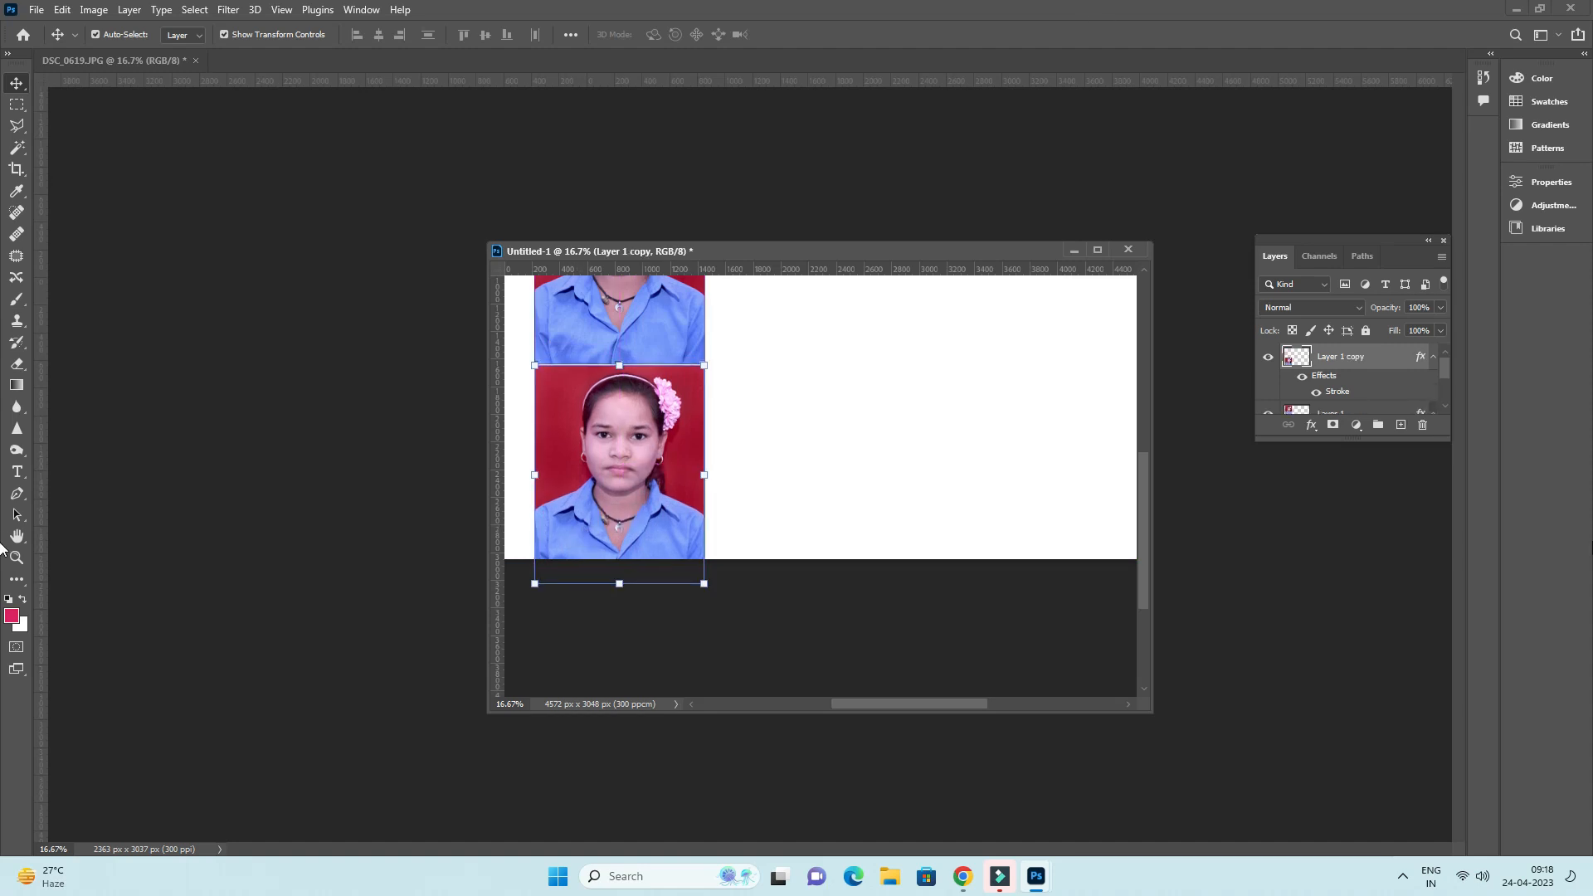
pyautogui.hotkey('shift', 'Down')
pyautogui.hotkey('shift', 'Down')
pyautogui.hotkey('shift', 'Down')
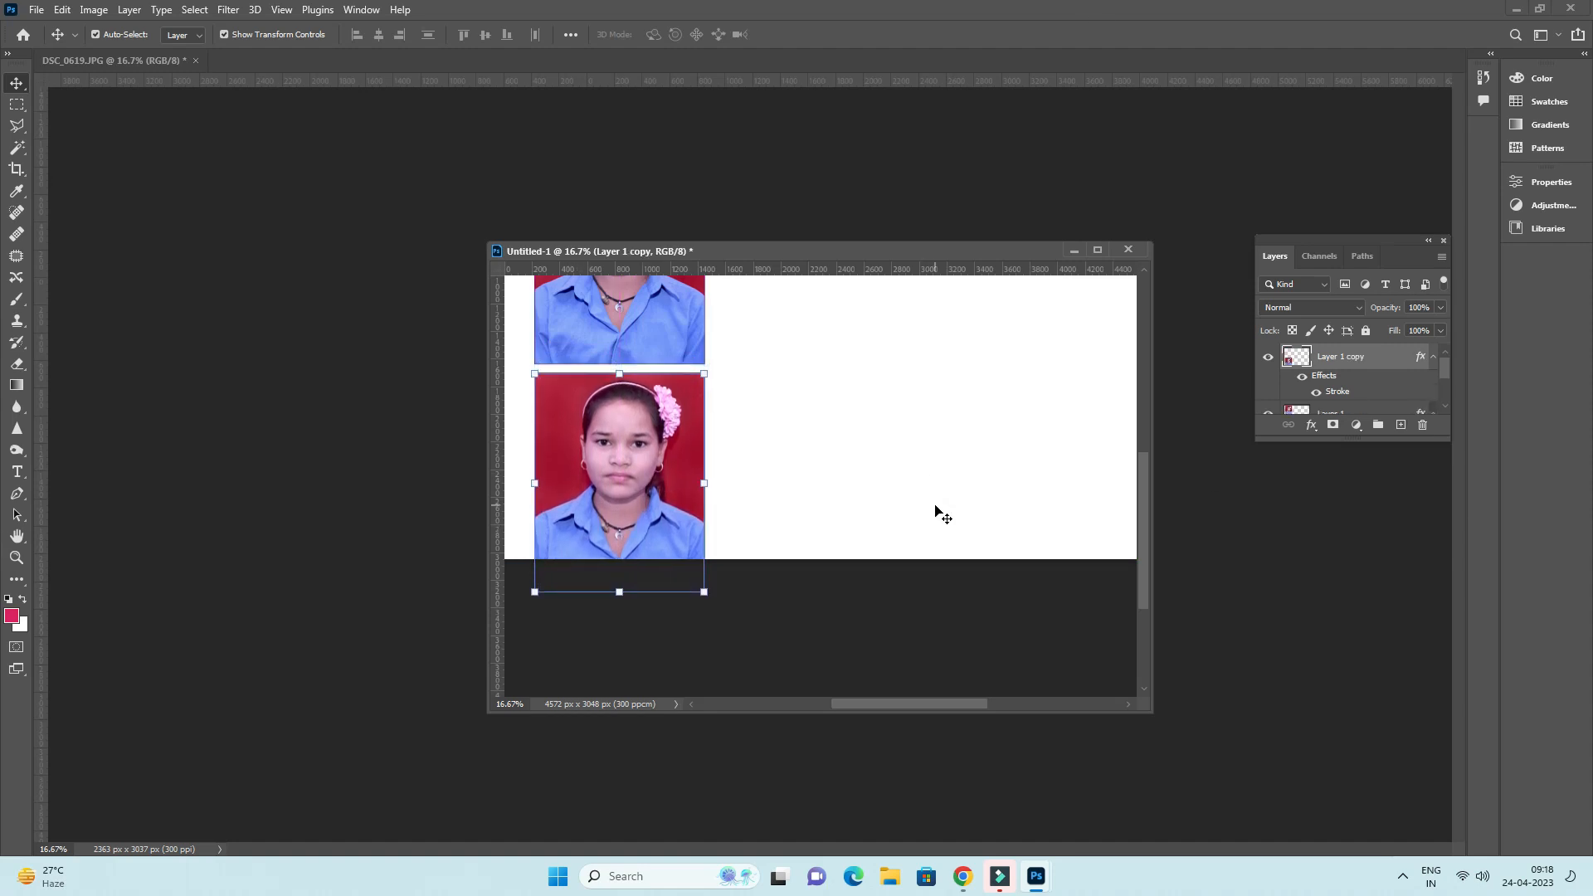
# - Merge the two stacked portraits into one layer and place a duplicate column beside it on the right, nudging it to open a gap
pyautogui.keyDown('ctrl'); pyautogui.click(1334, 414); pyautogui.keyUp('ctrl')
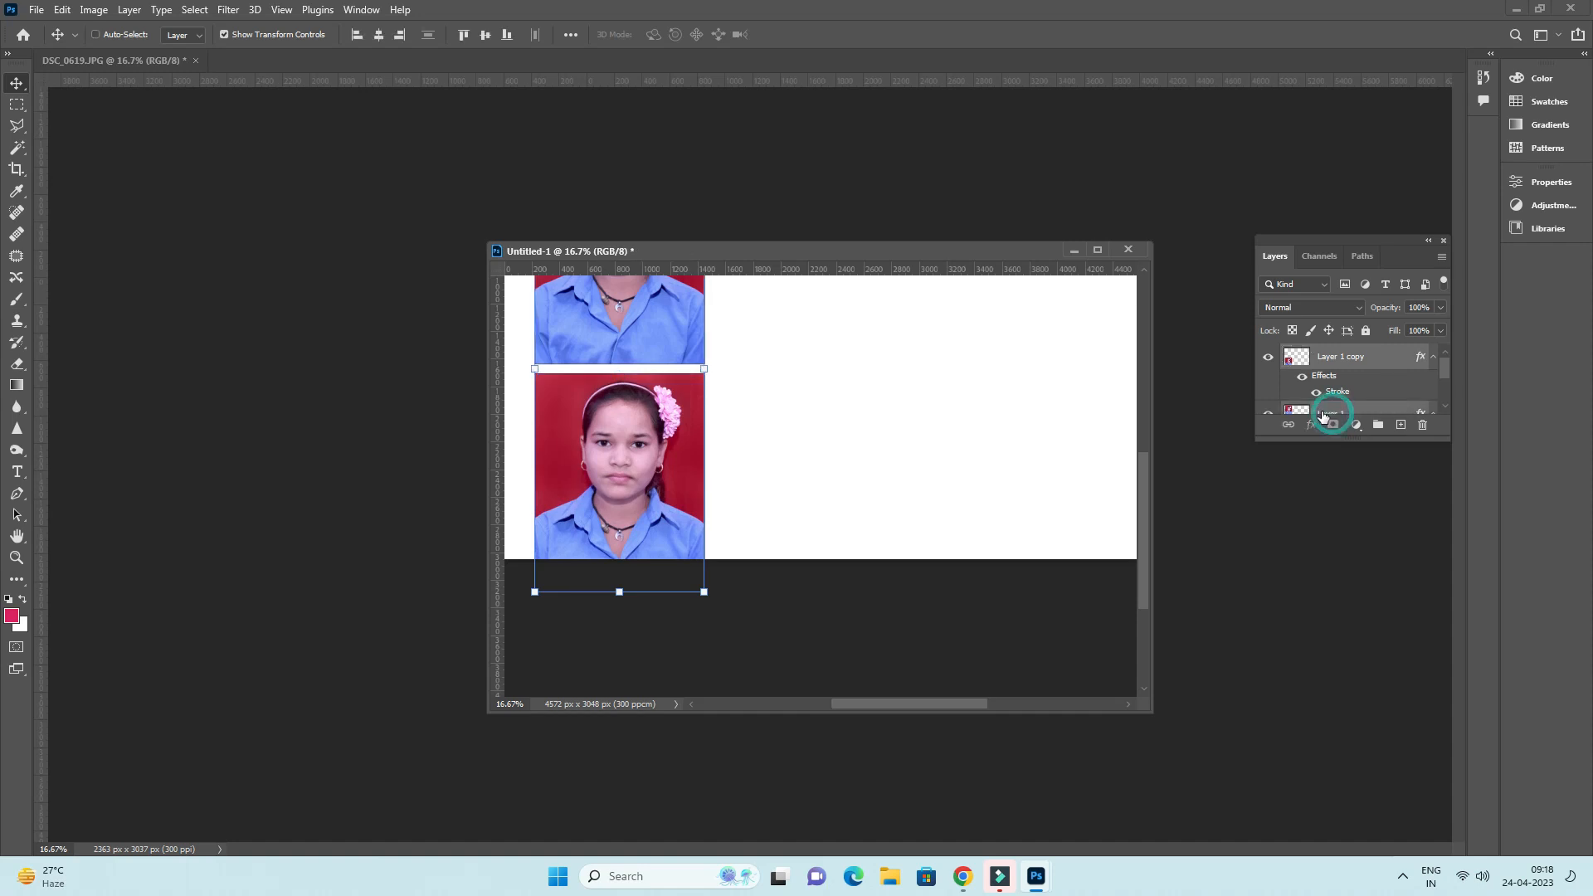
pyautogui.hotkey('ctrl', 'e')
pyautogui.click(1092, 256)
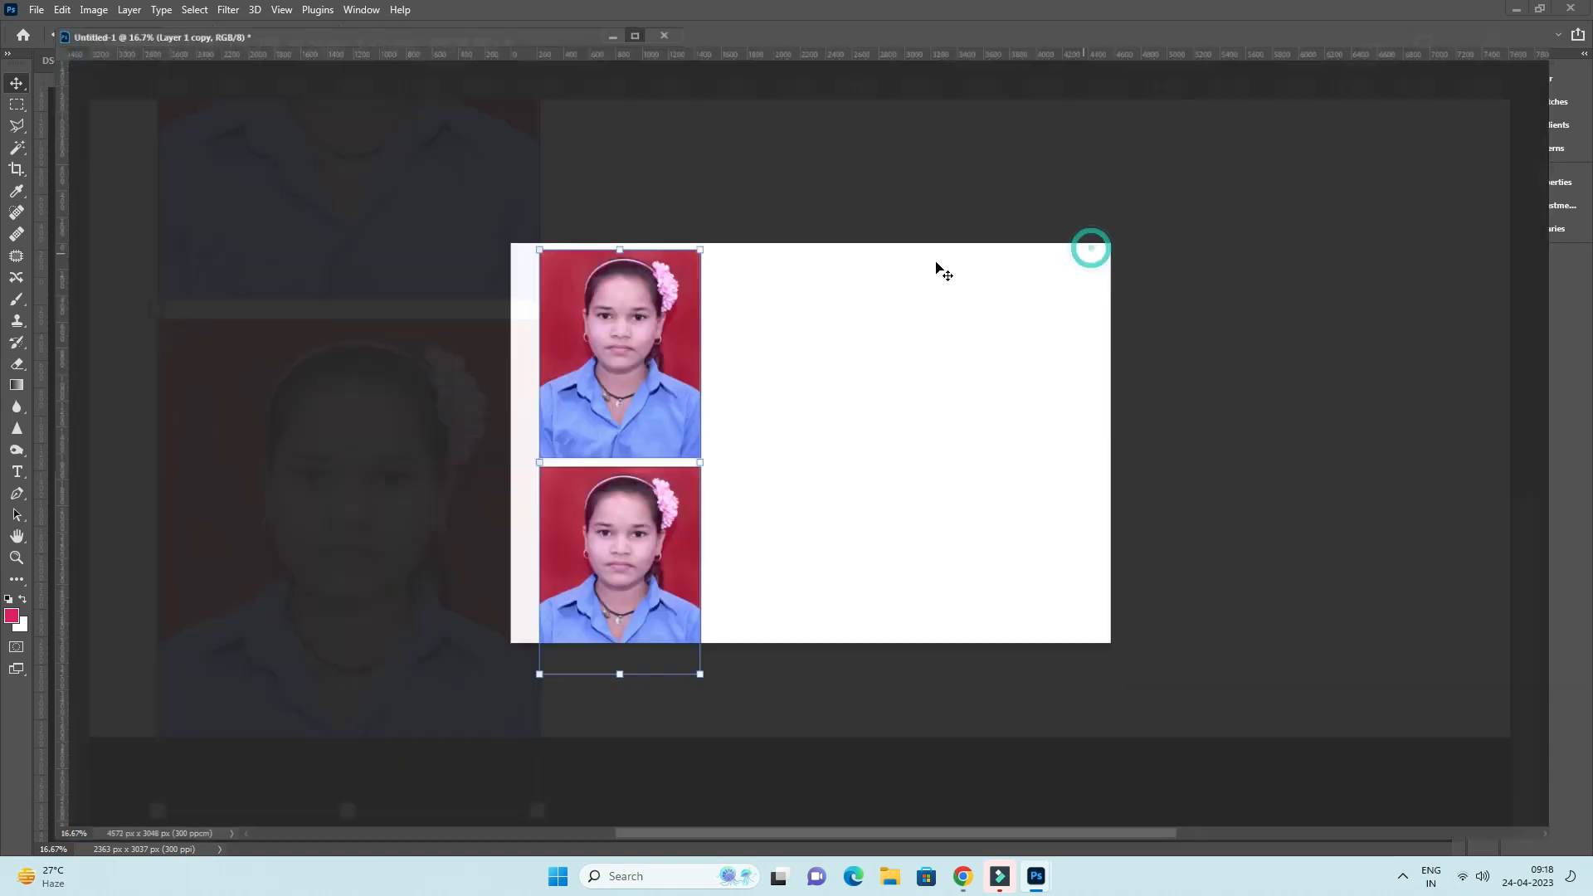
pyautogui.moveTo(658, 567); pyautogui.dragTo(828, 573)
pyautogui.hotkey('shift', 'Right')
pyautogui.hotkey('shift', 'Right')
pyautogui.hotkey('shift', 'Right')
pyautogui.hotkey('shift', 'Right')
pyautogui.hotkey('shift', 'Right')
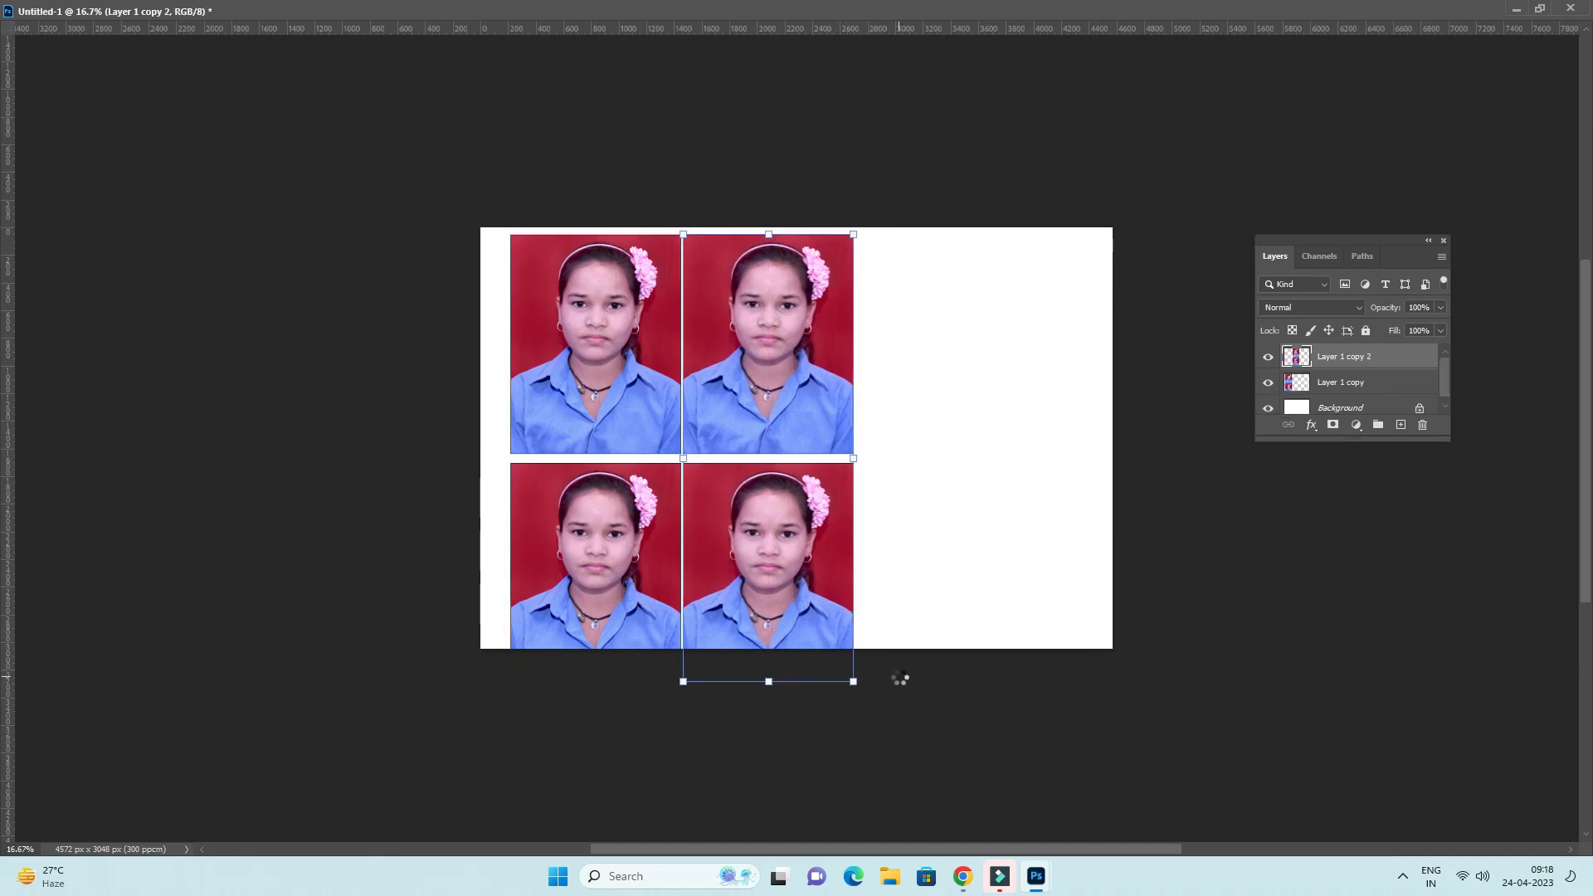
# - Merge the two columns into one layer and place a duplicate of the four-photo block beside it with a narrow gap
pyautogui.keyDown('shift'); pyautogui.click(1345, 394); pyautogui.keyUp('shift')
pyautogui.hotkey('ctrl', 'e')
pyautogui.moveTo(788, 572); pyautogui.dragTo(1090, 566)
pyautogui.moveTo(933, 547); pyautogui.dragTo(982, 552)
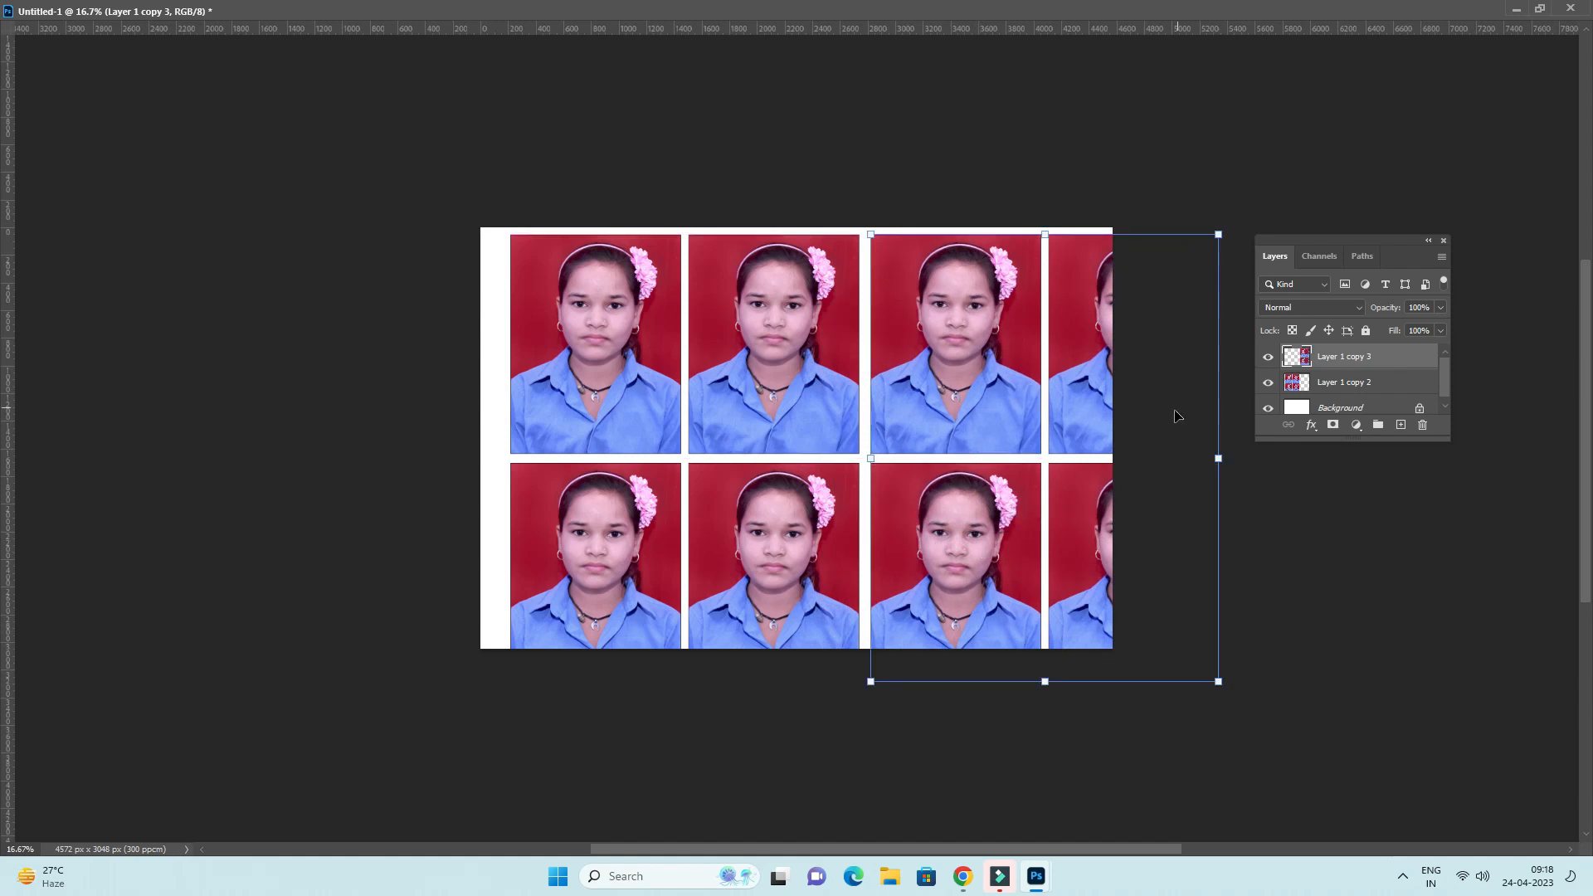
pyautogui.press('Left')
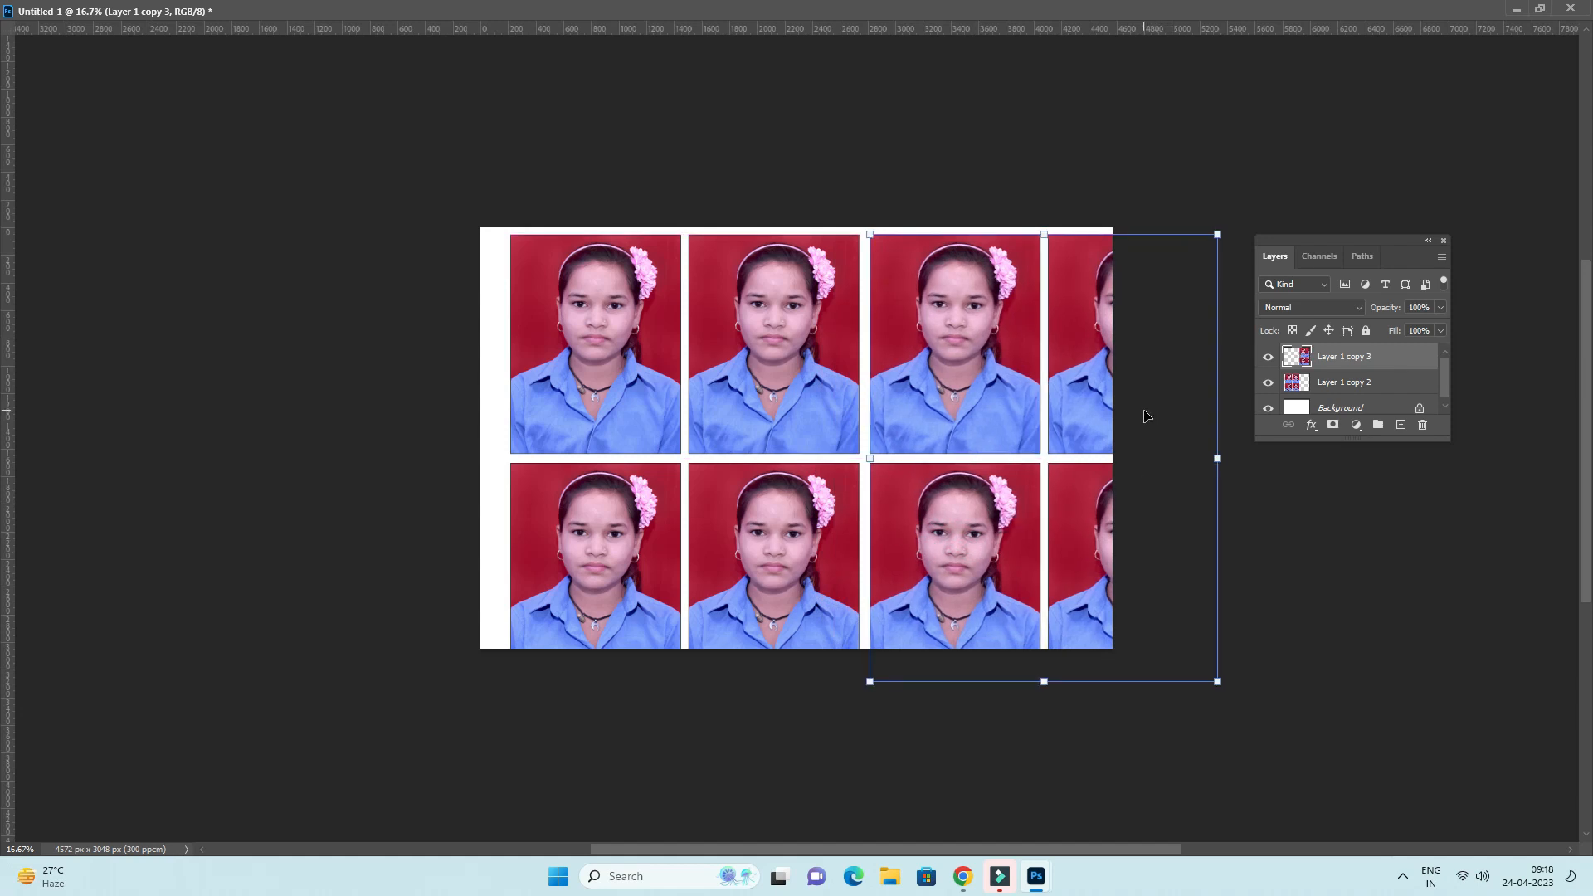
# - Merge both four-photo blocks, scale the eight-photo grid down to fit the sheet, and centre it with white margins
pyautogui.keyDown('shift'); pyautogui.click(1343, 383); pyautogui.keyUp('shift')
pyautogui.hotkey('ctrl', 'e')
pyautogui.moveTo(1217, 683); pyautogui.dragTo(1092, 601)
pyautogui.moveTo(985, 570); pyautogui.dragTo(975, 588)
pyautogui.moveTo(1085, 621); pyautogui.dragTo(1083, 620)
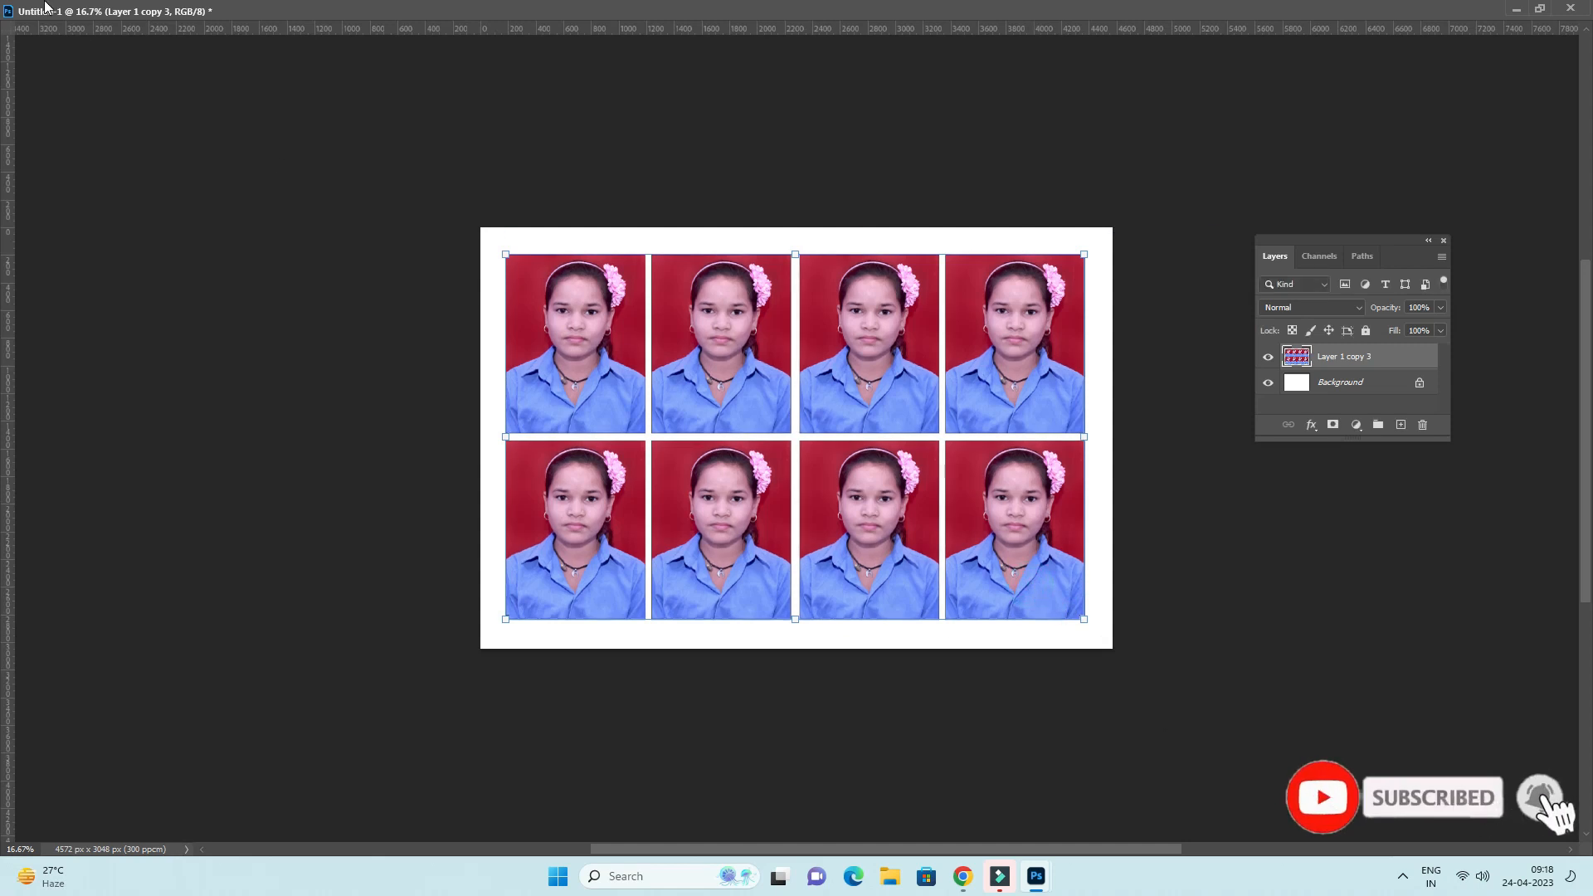
# - Apply Brightness/Contrast to the eight-photo layer with brightness 3 and a slight contrast increase
pyautogui.click(1540, 8)
pyautogui.click(94, 9)
pyautogui.moveTo(124, 52)
pyautogui.click(336, 52)
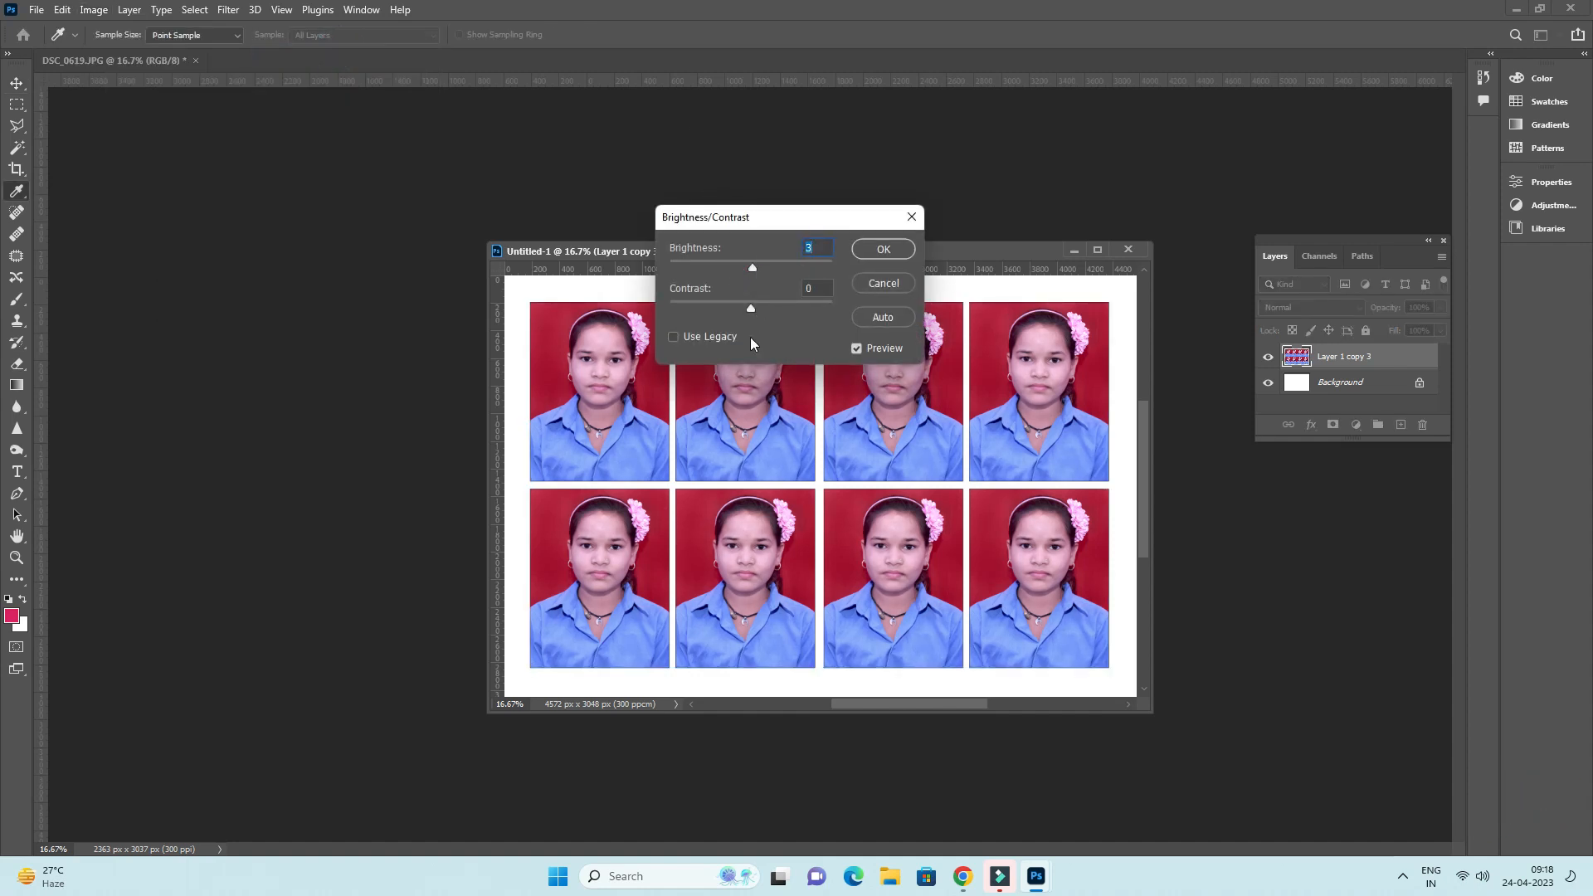
pyautogui.moveTo(752, 306); pyautogui.dragTo(757, 306)
pyautogui.write('3')
pyautogui.click(877, 252)
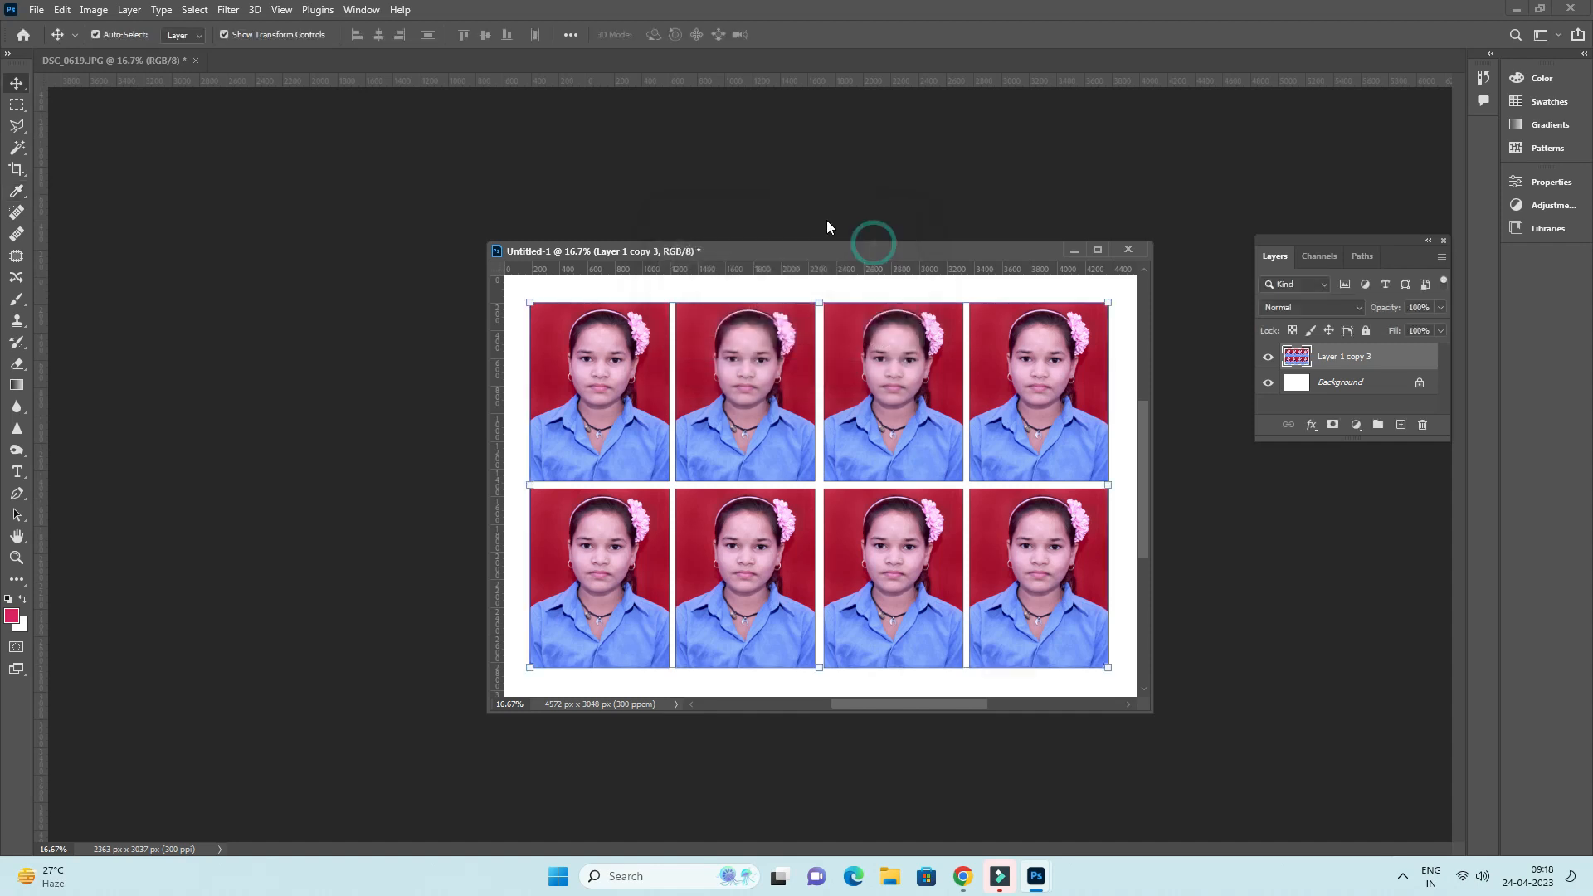
# - Rotate the photo sheet's canvas 90° clockwise to portrait orientation
pyautogui.click(96, 10)
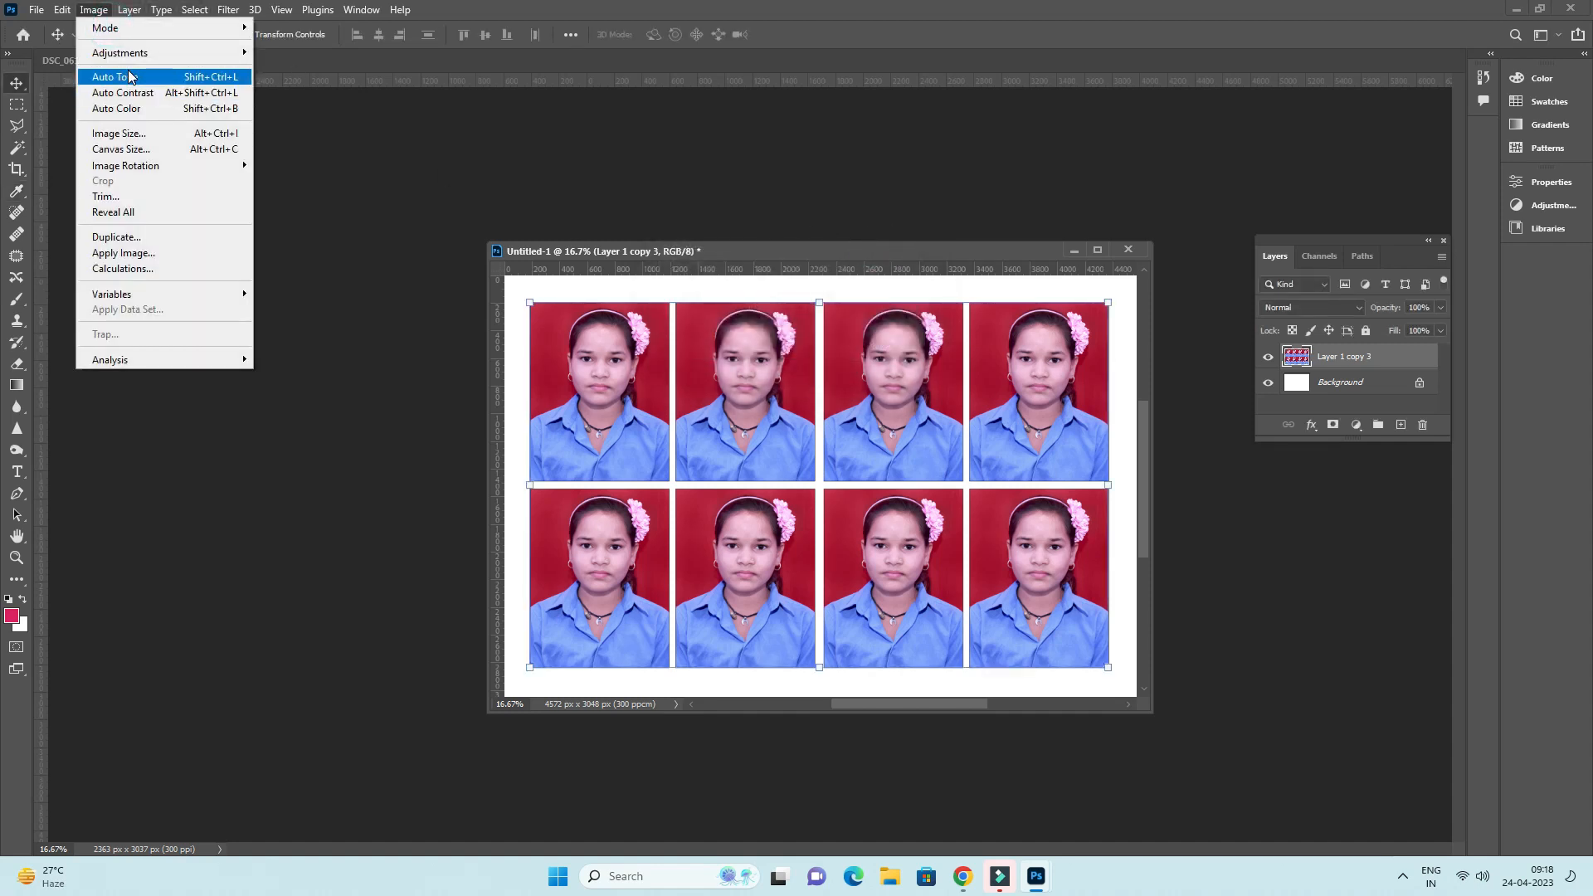
pyautogui.click(166, 168)
pyautogui.click(332, 197)
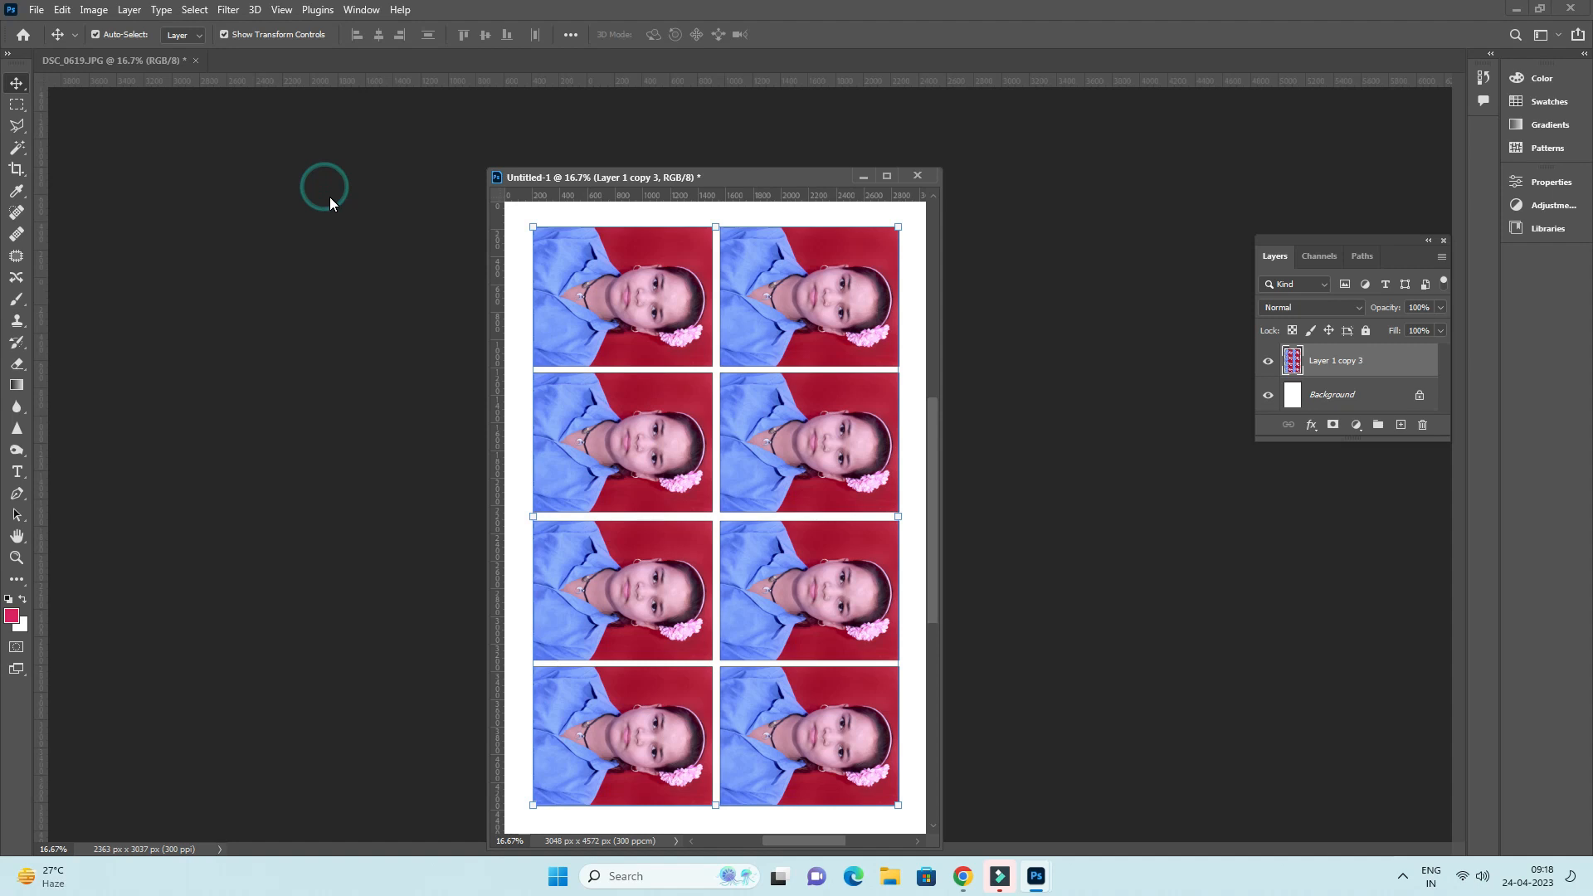
# - Open the print settings for the photo sheet and choose the EPSON L380 Series printer
pyautogui.hotkey('ctrl', 'p')
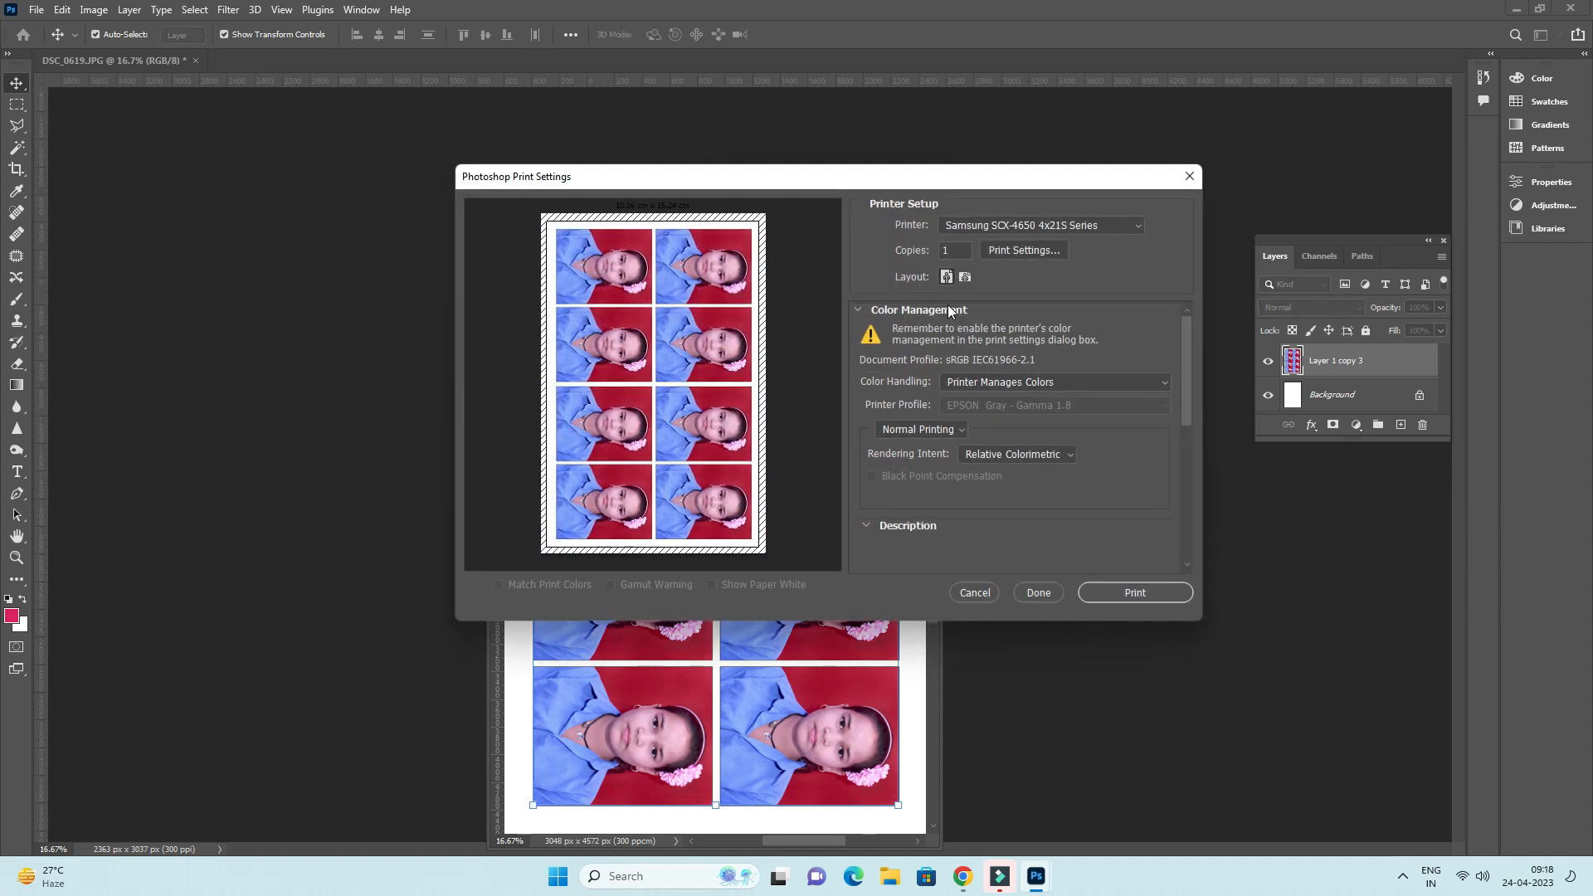
pyautogui.click(1001, 251)
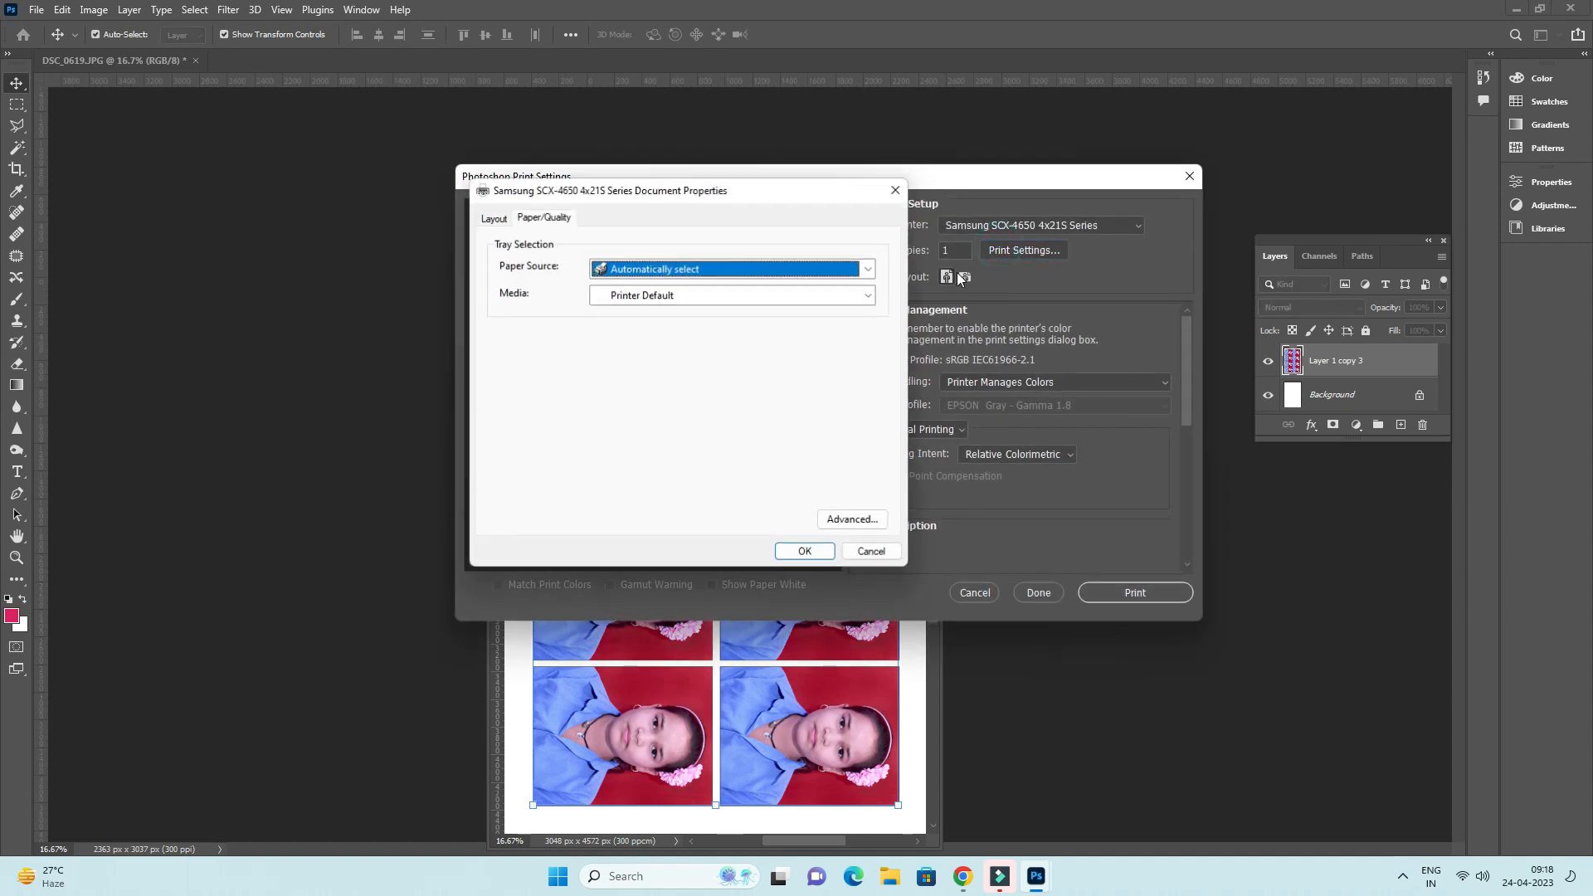
pyautogui.click(867, 552)
pyautogui.click(1042, 225)
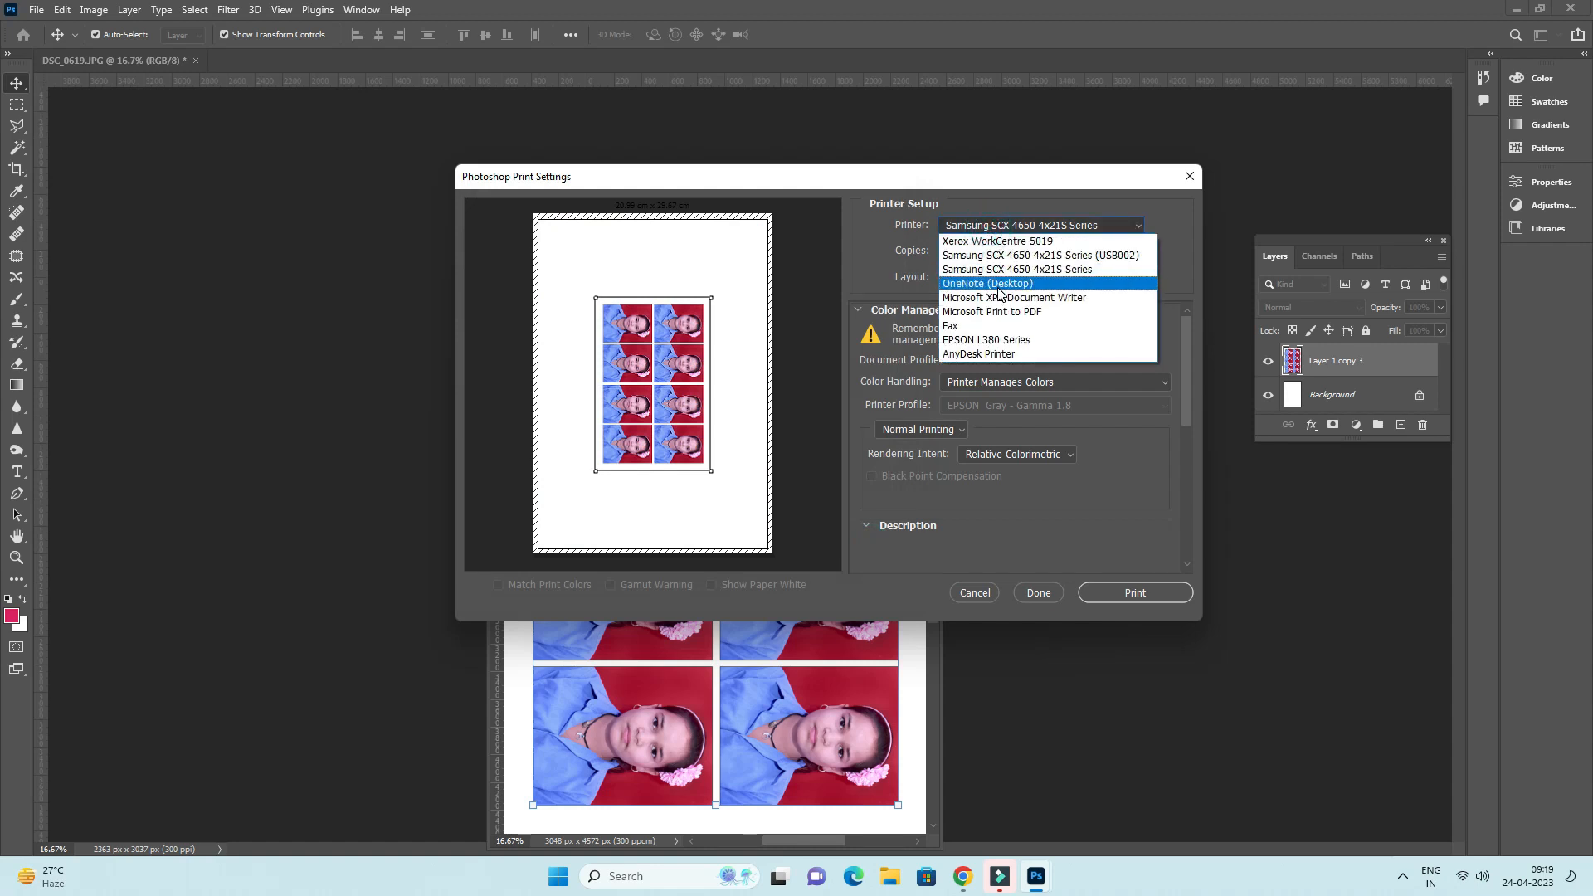
pyautogui.click(1008, 341)
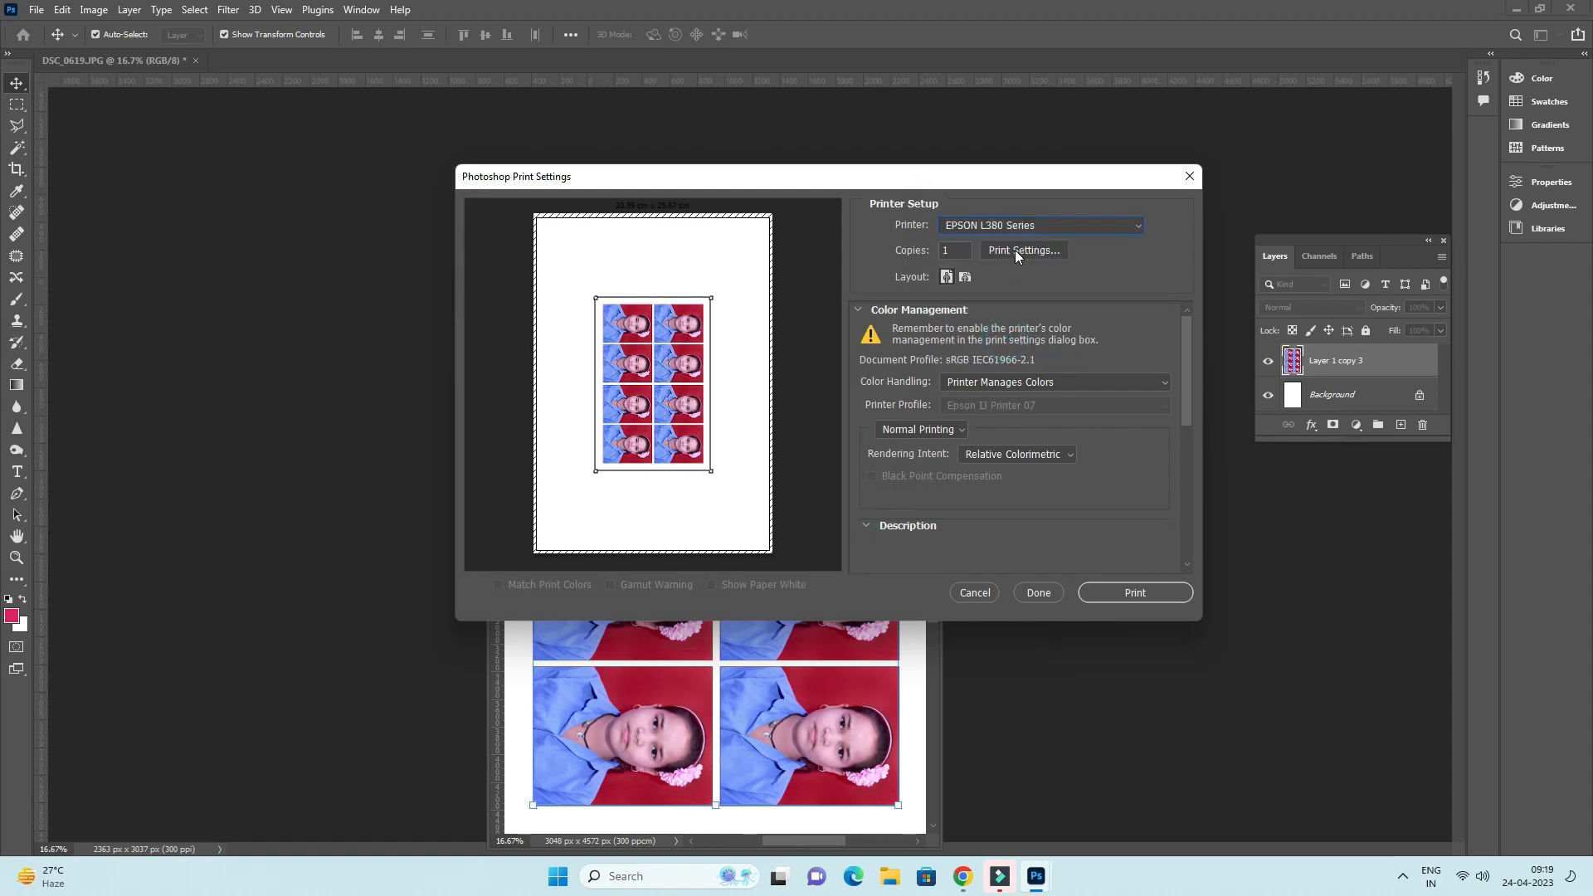
# - Configure the printer for 10 x 15 cm (4 x 6 in) documents, Epson Matte paper and High quality
pyautogui.click(834, 268)
pyautogui.click(790, 297)
pyautogui.click(805, 332)
pyautogui.click(776, 361)
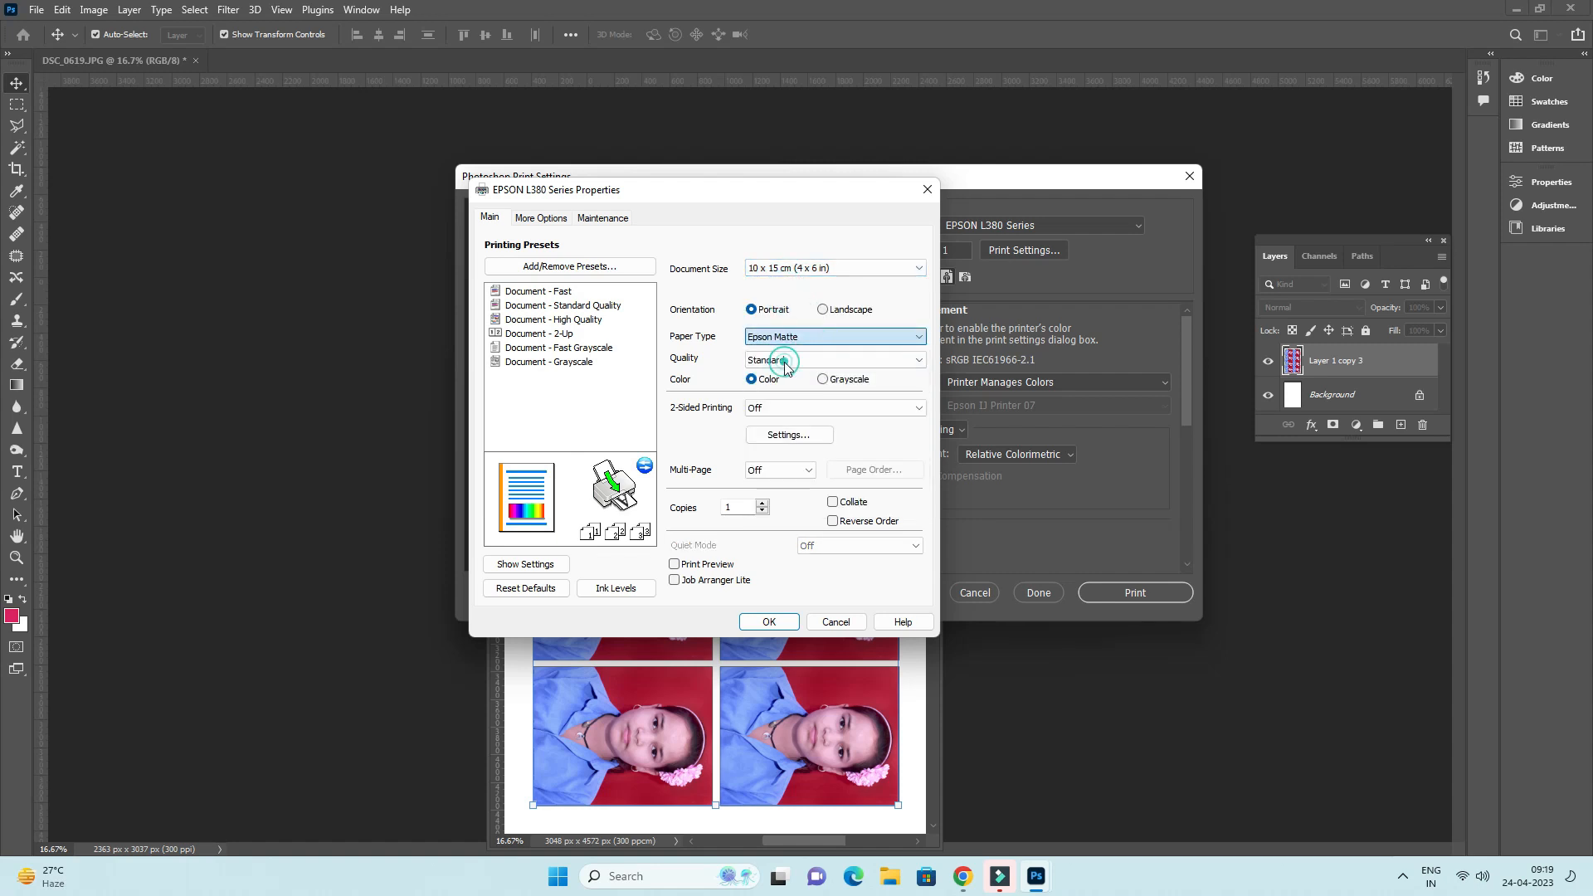
pyautogui.click(775, 359)
pyautogui.click(779, 390)
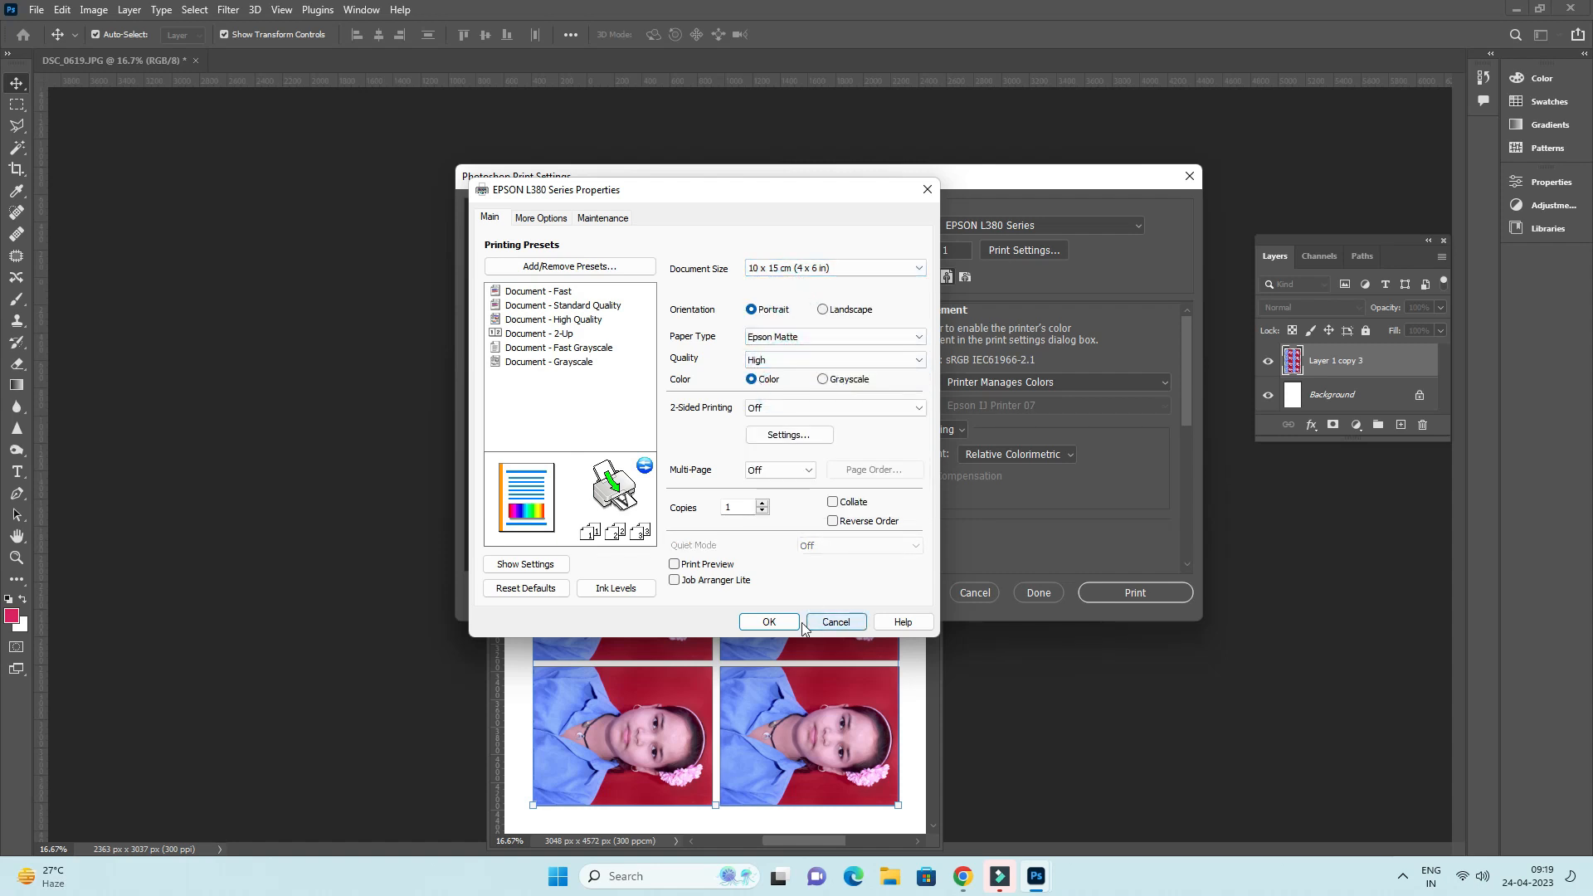
pyautogui.click(770, 621)
# - Print the photo sheet and minimize the printer's progress window
pyautogui.click(1095, 592)
pyautogui.click(755, 323)
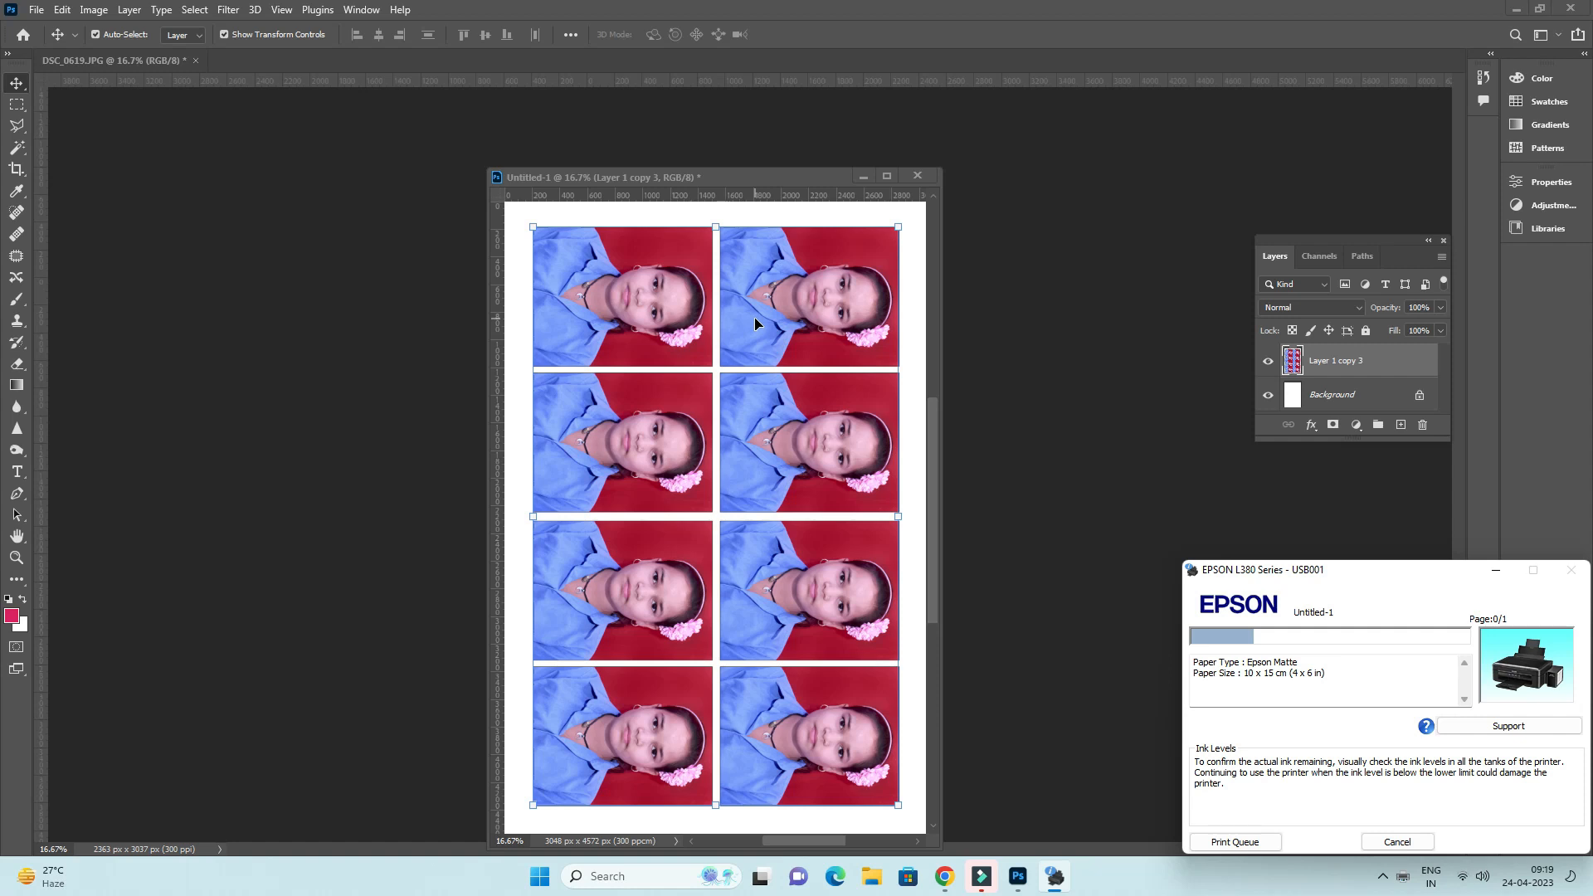
pyautogui.click(1493, 575)
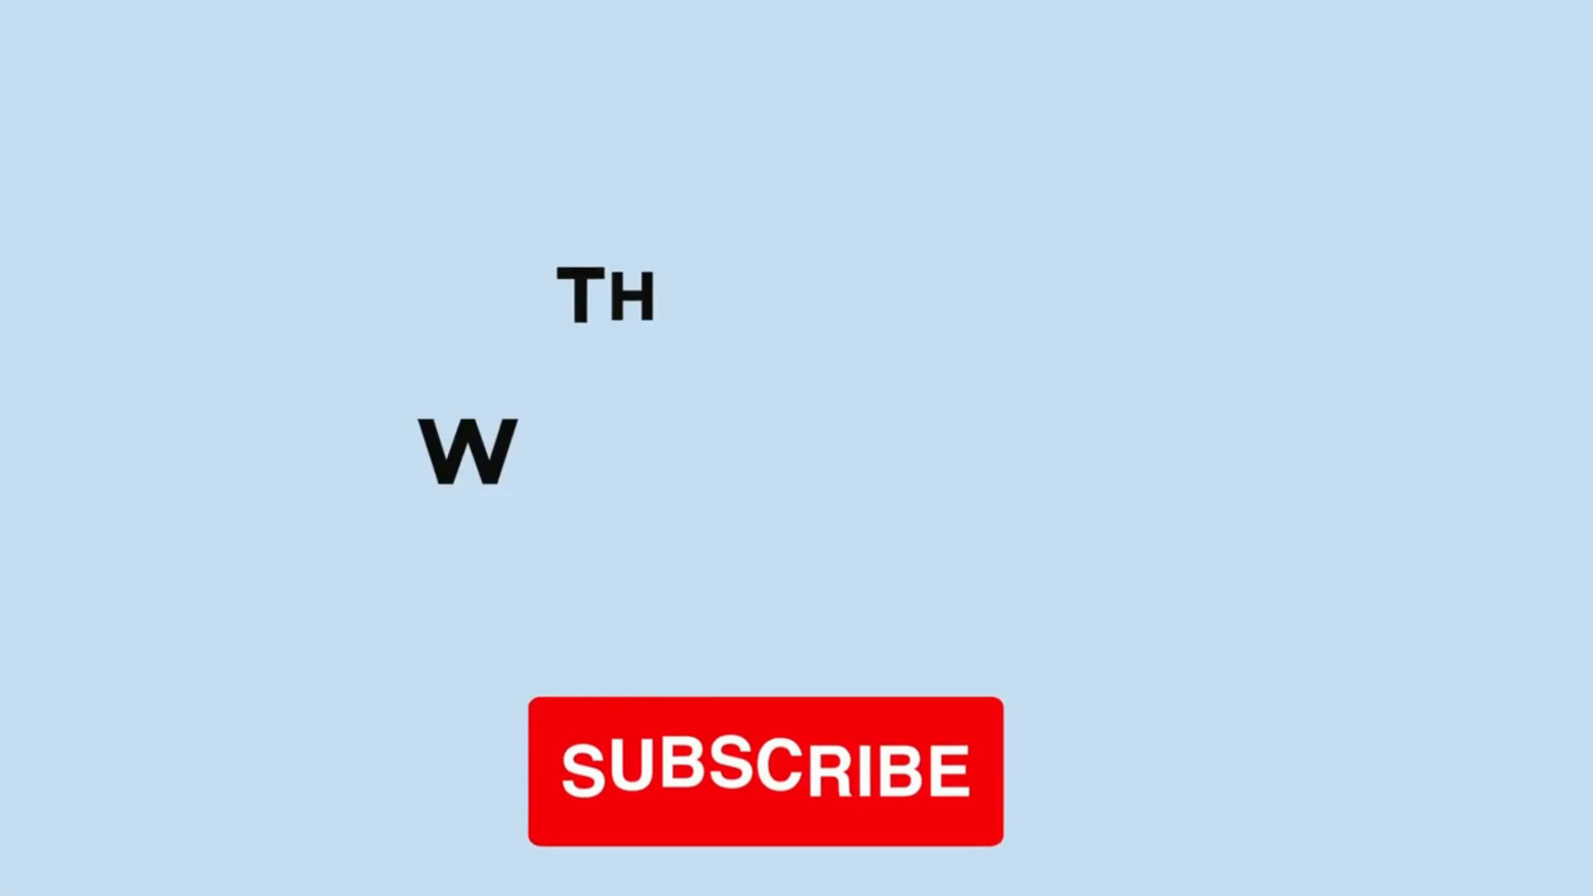